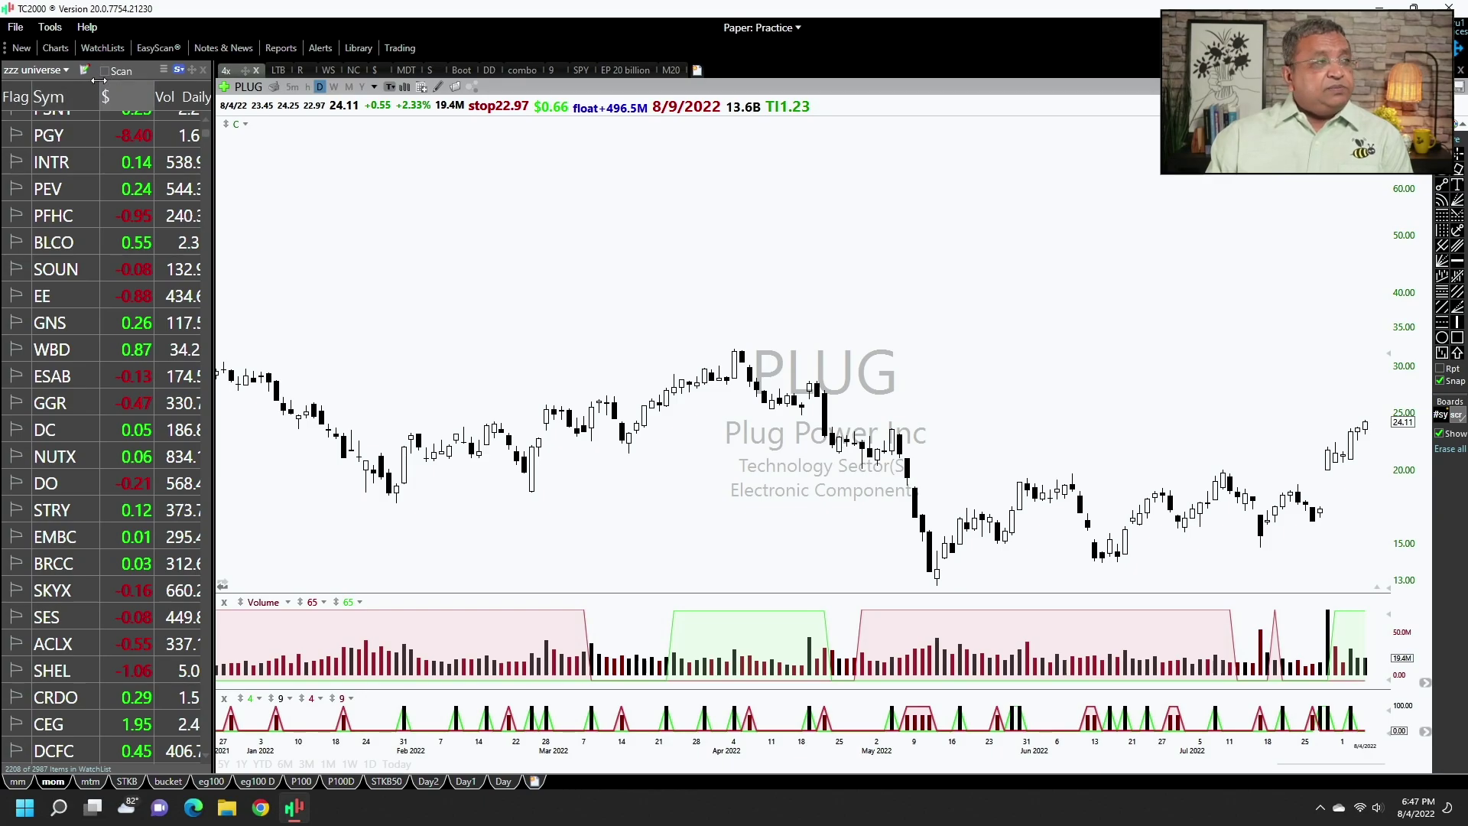
- Inspect the watchlist's combo list Price History condition, then close its settings unchanged
{"action": "left_click", "coordinate": [85, 70]}
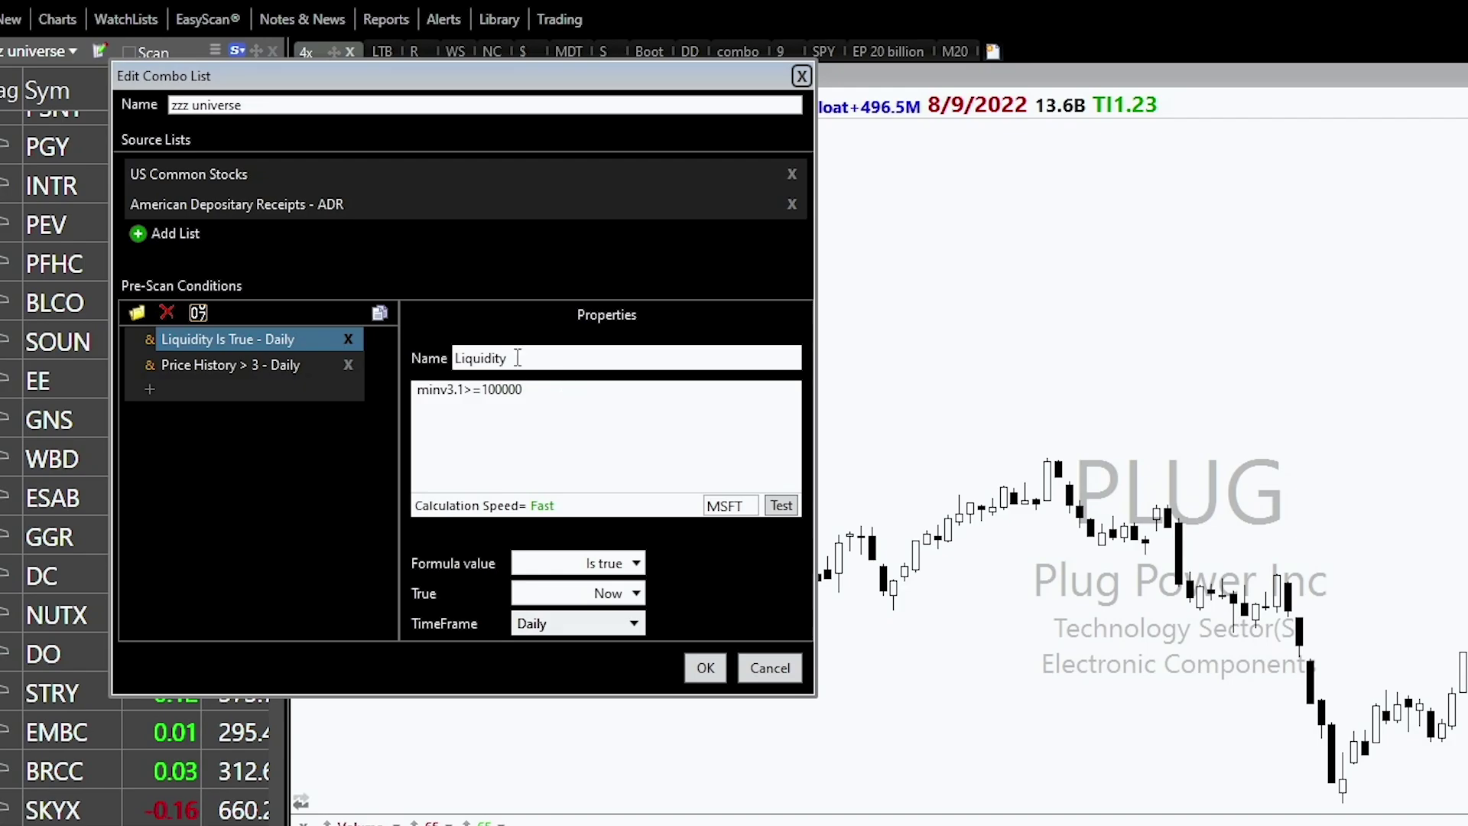
{"action": "left_click", "coordinate": [269, 374]}
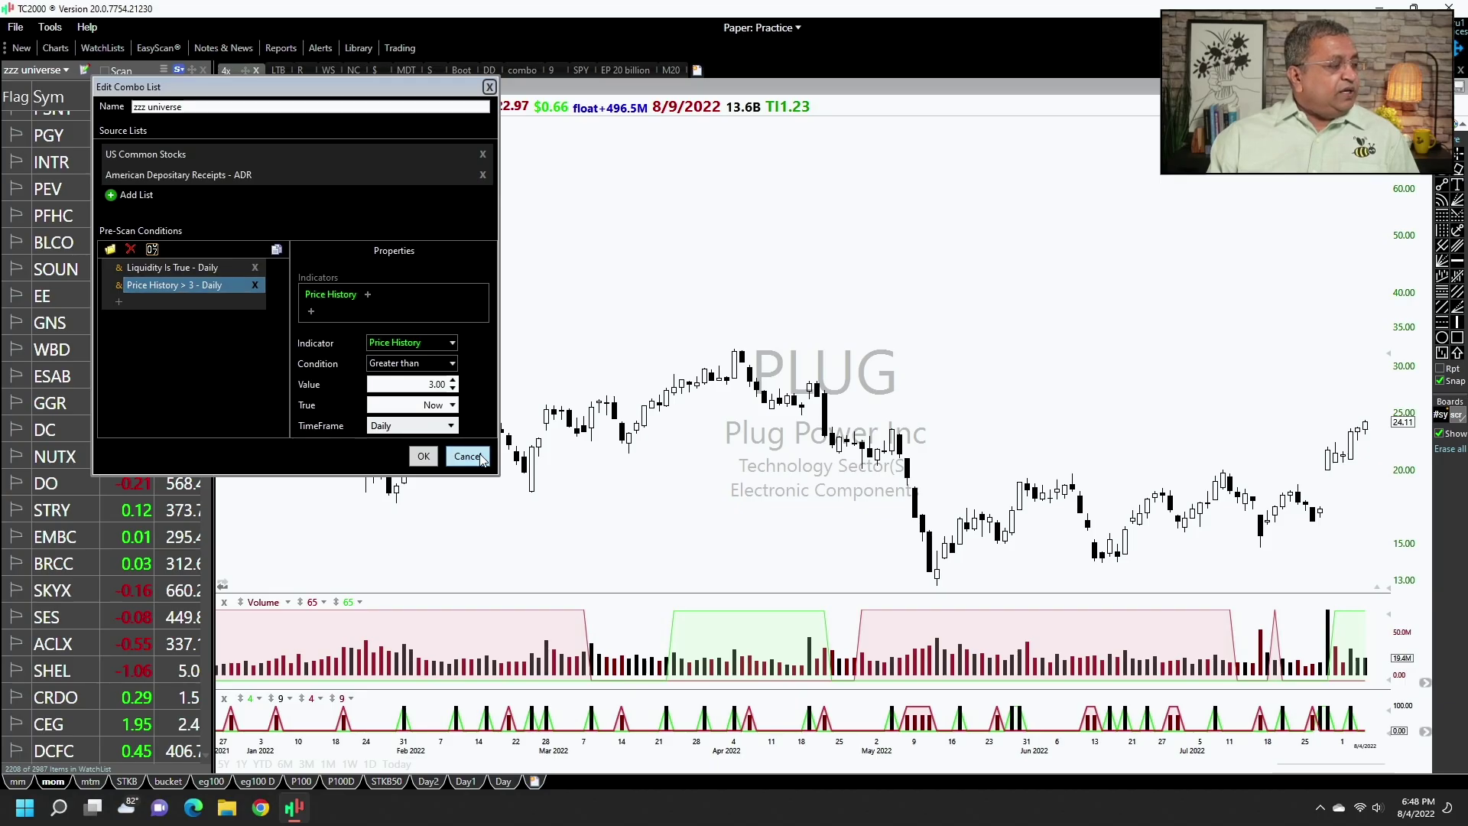
{"action": "left_click", "coordinate": [676, 614]}
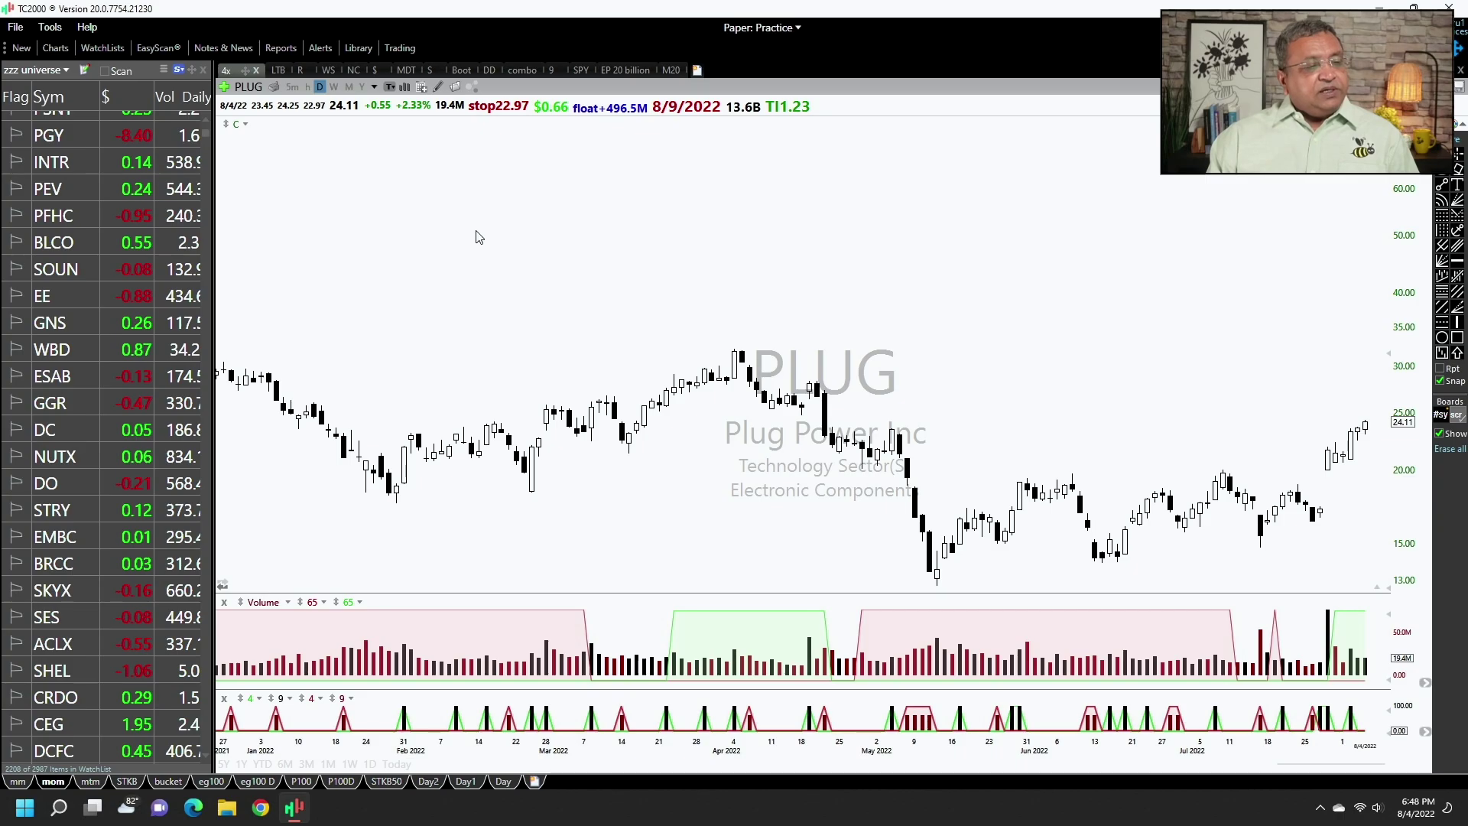
- Switch the chart to SPY and measure moves from the June low, July 14 low and 7/26–8/4
{"action": "type", "text": "spy"}
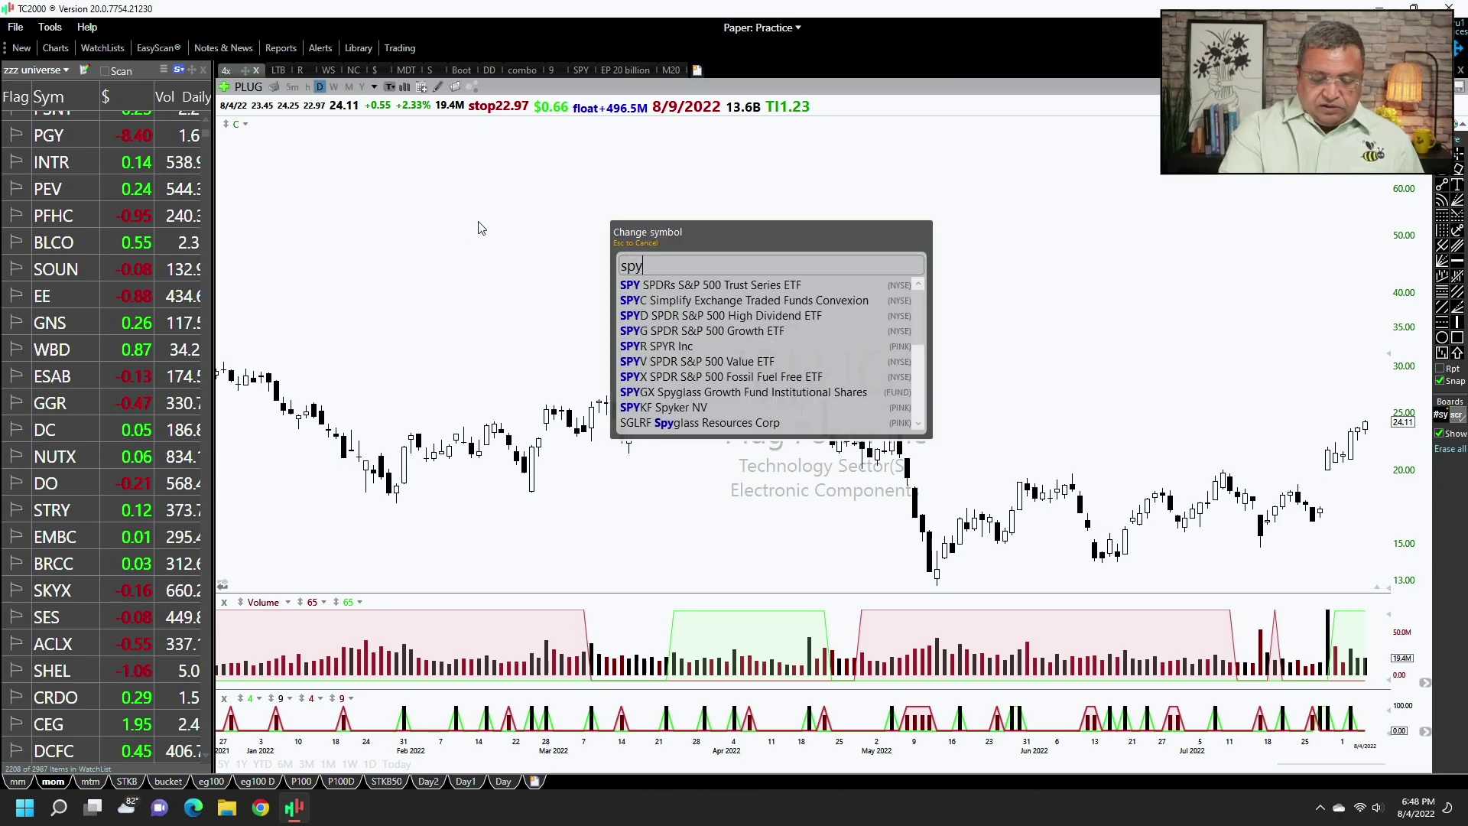
{"action": "key", "text": "Return"}
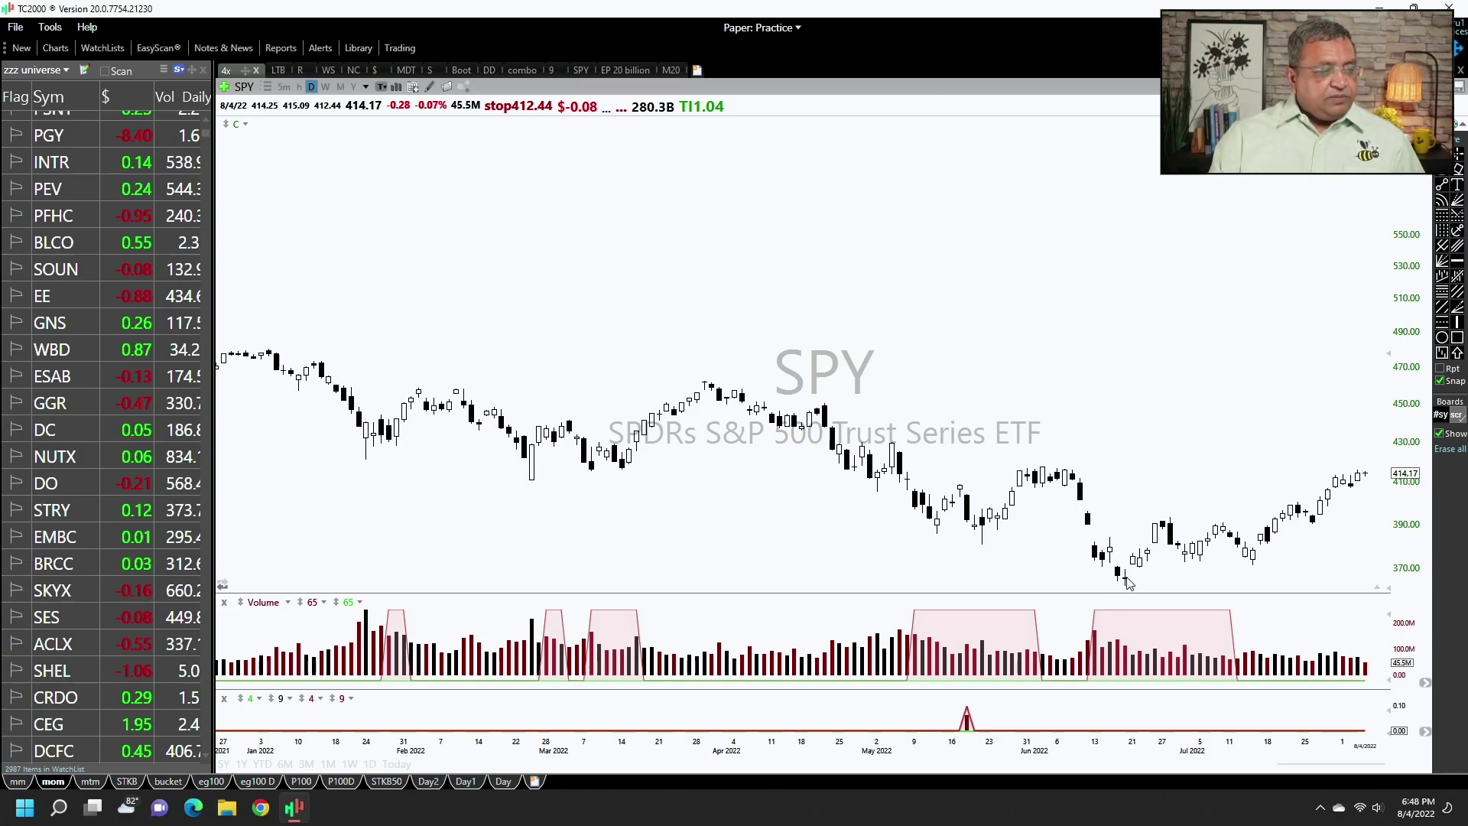
{"action": "left_click_drag", "start_coordinate": [1129, 586], "coordinate": [1358, 473]}
{"action": "left_click_drag", "start_coordinate": [1258, 564], "coordinate": [1358, 478]}
{"action": "left_click_drag", "start_coordinate": [1317, 524], "coordinate": [1312, 518]}
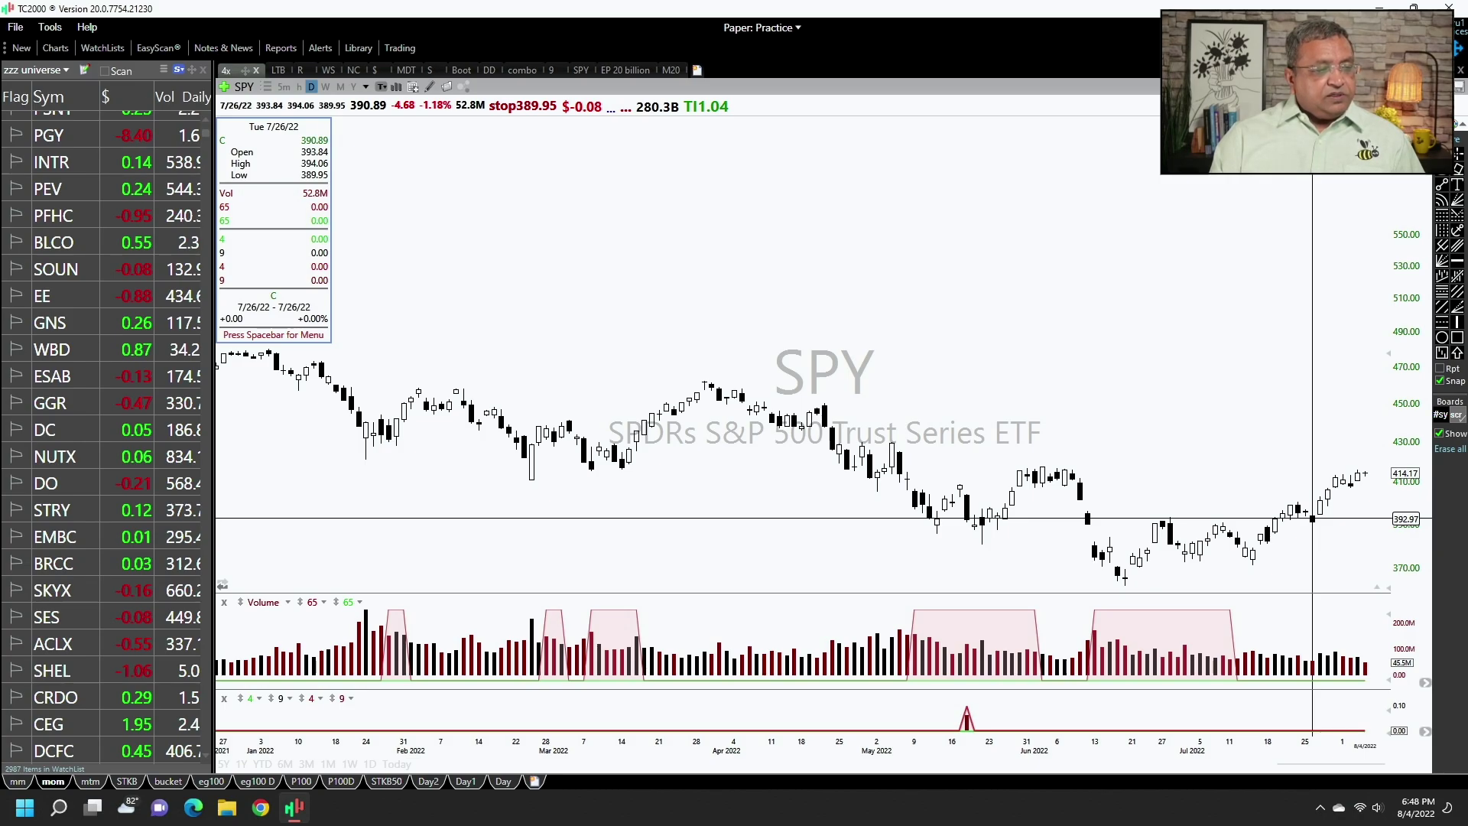
{"action": "left_click_drag", "start_coordinate": [1312, 518], "coordinate": [1365, 474]}
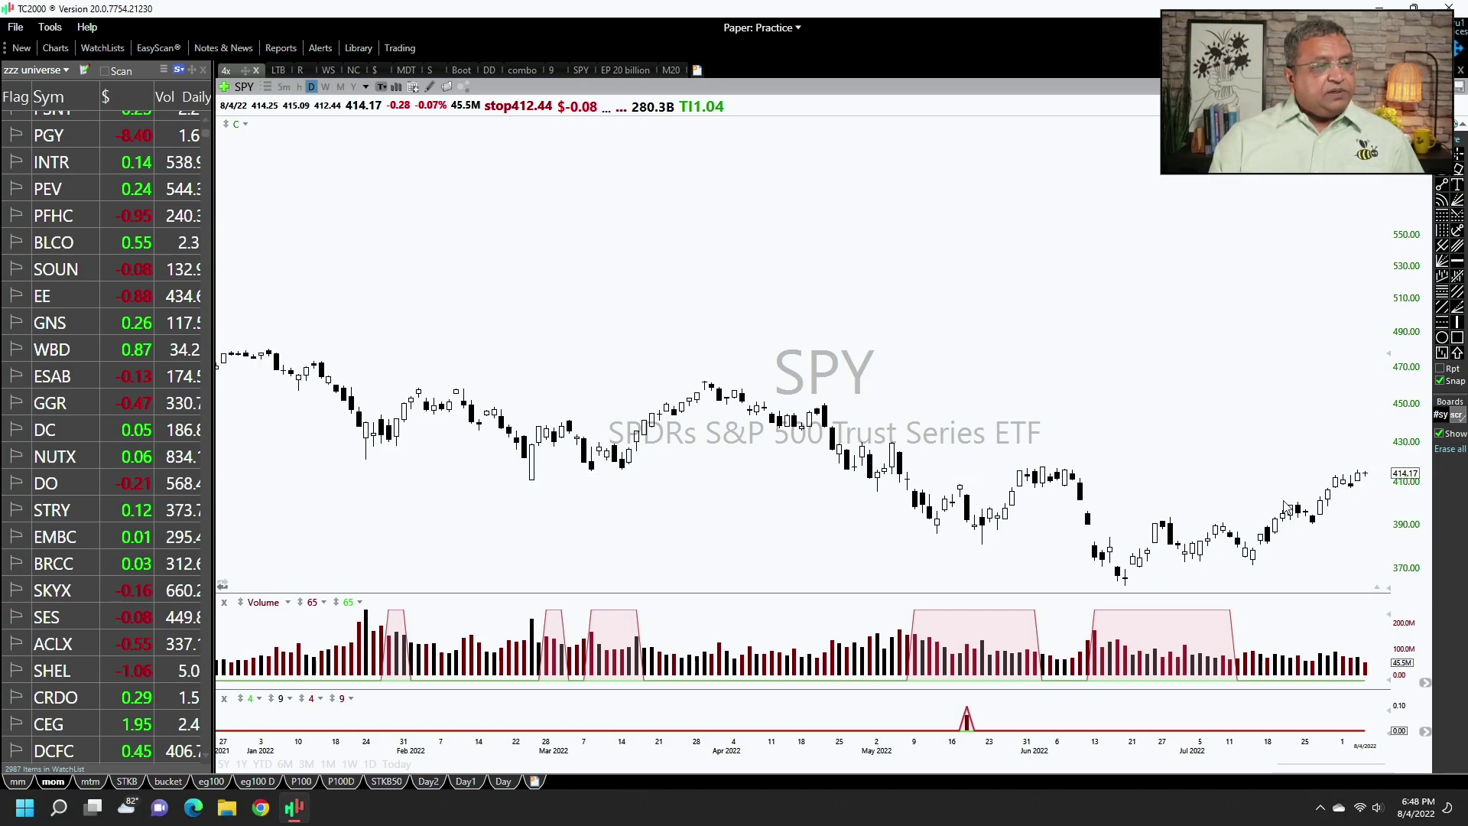
- Start a Tools > Custom Date Sort and mark the range from late July to the latest bar
{"action": "left_click", "coordinate": [50, 27]}
{"action": "left_click", "coordinate": [72, 70]}
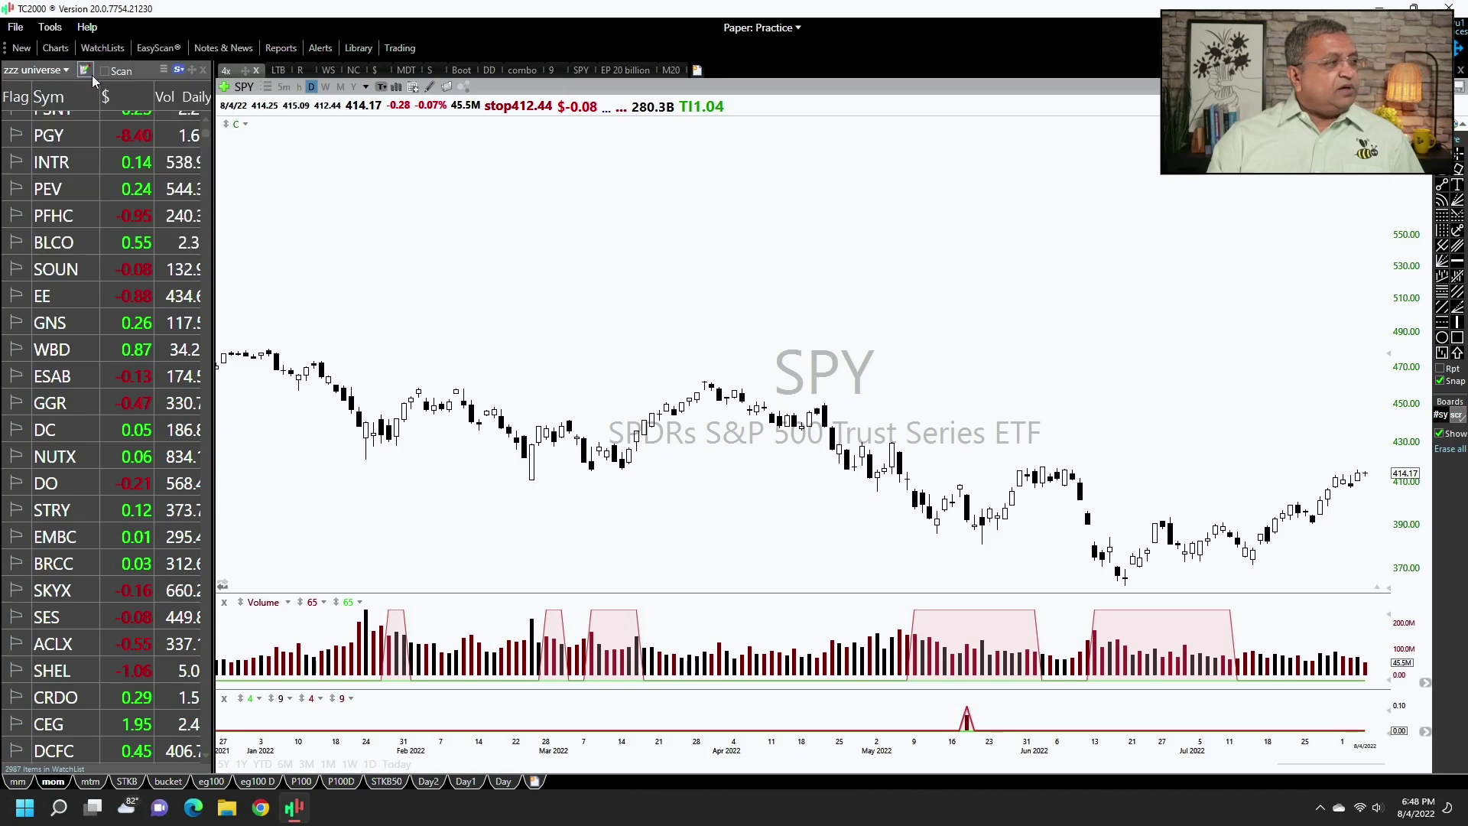
{"action": "left_click", "coordinate": [51, 27]}
{"action": "left_click", "coordinate": [84, 70]}
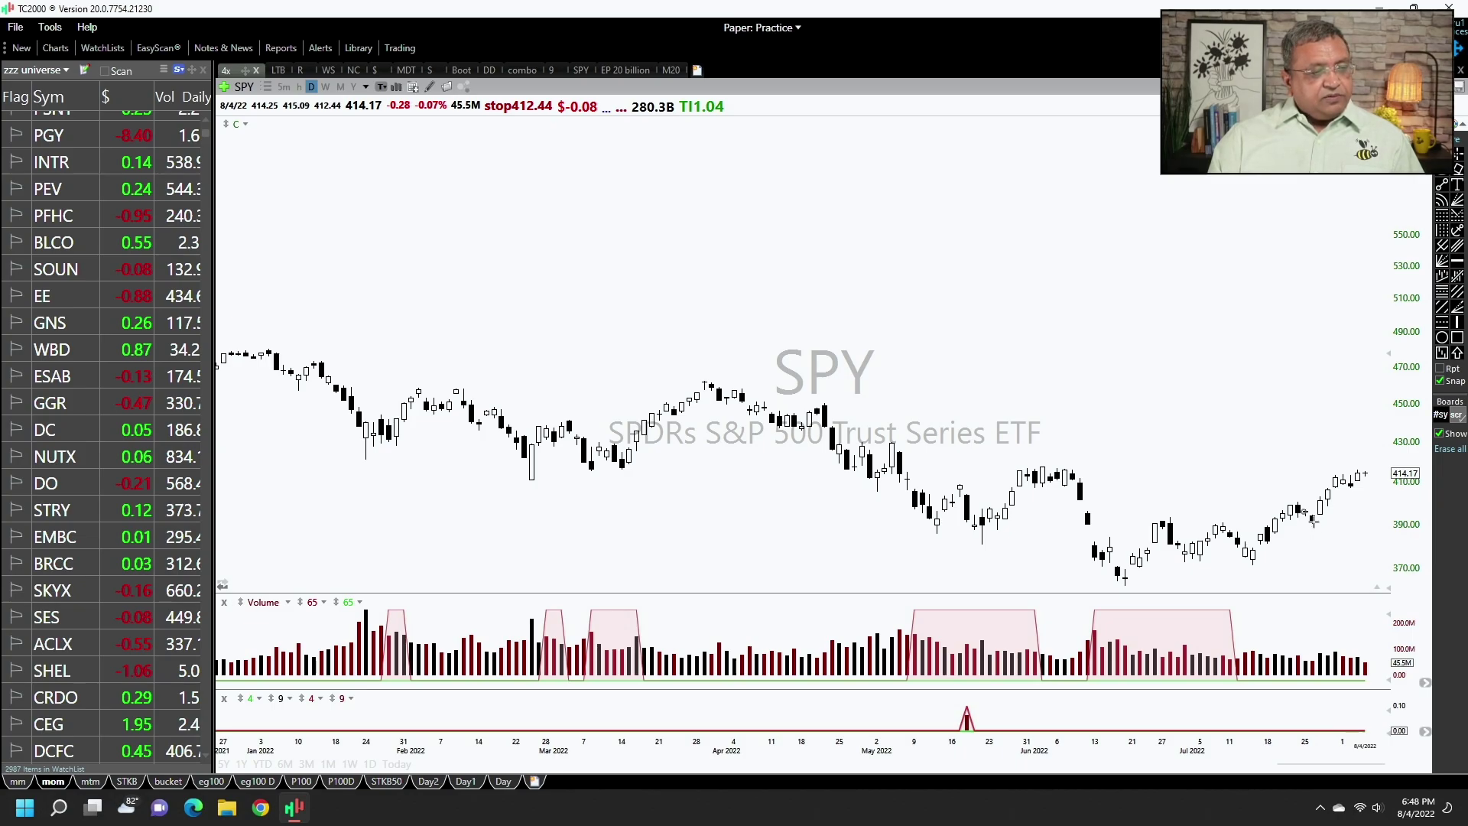
{"action": "left_click_drag", "start_coordinate": [1305, 513], "coordinate": [1375, 497]}
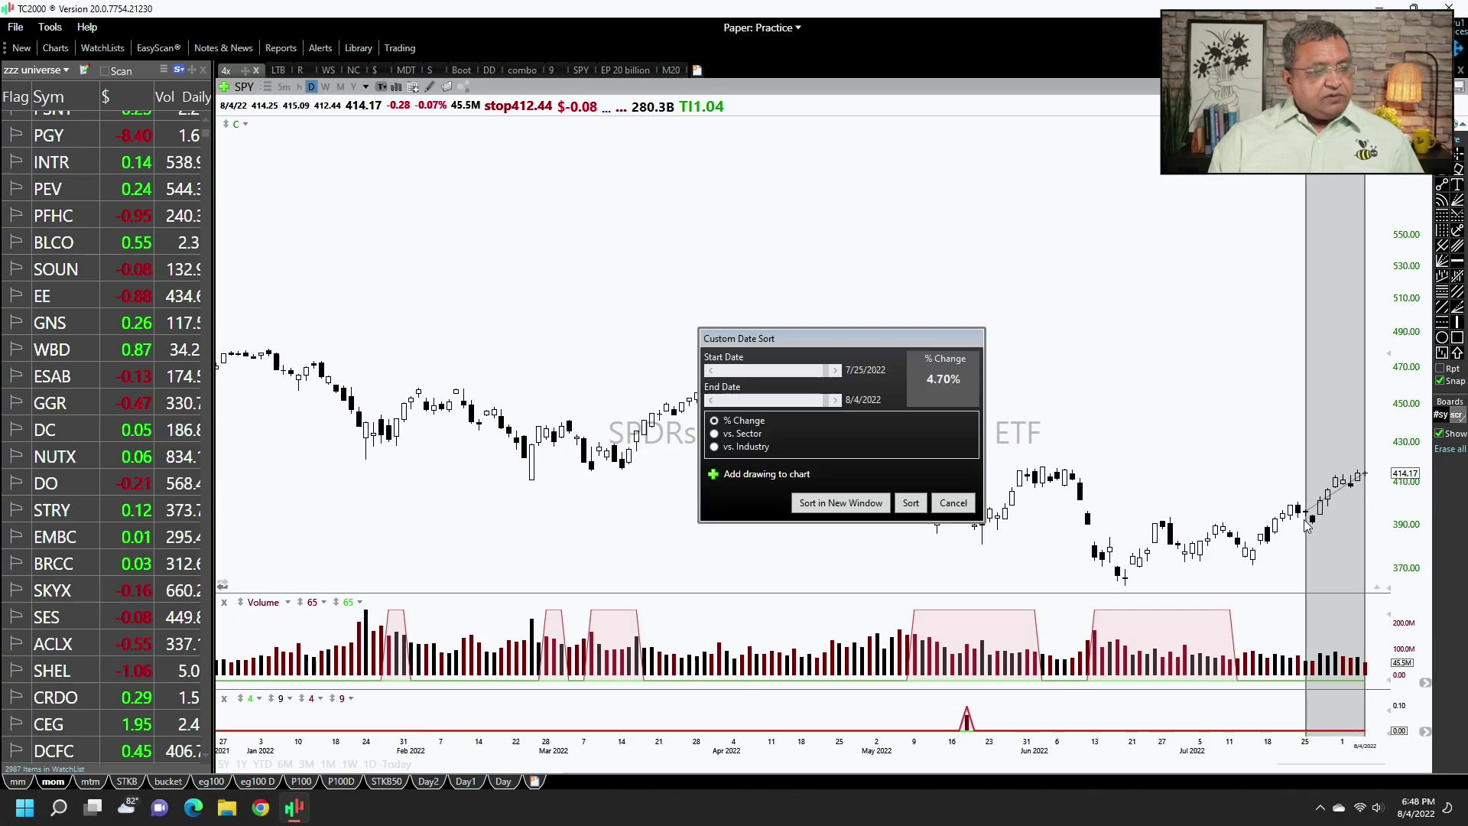
- Move the start date to 7/26/2022, sort, and add the 7/26–8/4 change column to zzz universe
{"action": "left_click", "coordinate": [837, 373]}
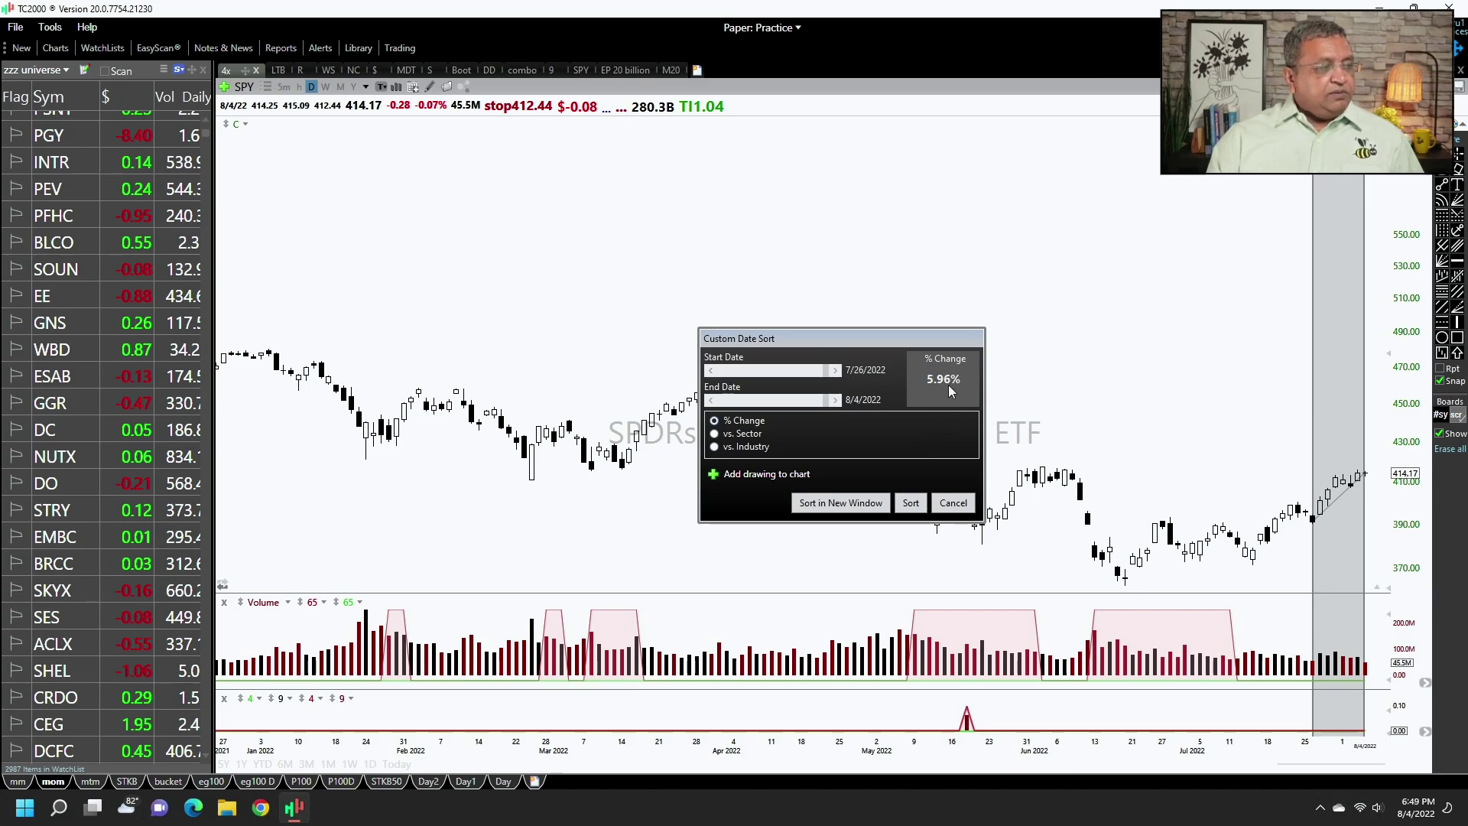
{"action": "left_click", "coordinate": [910, 504]}
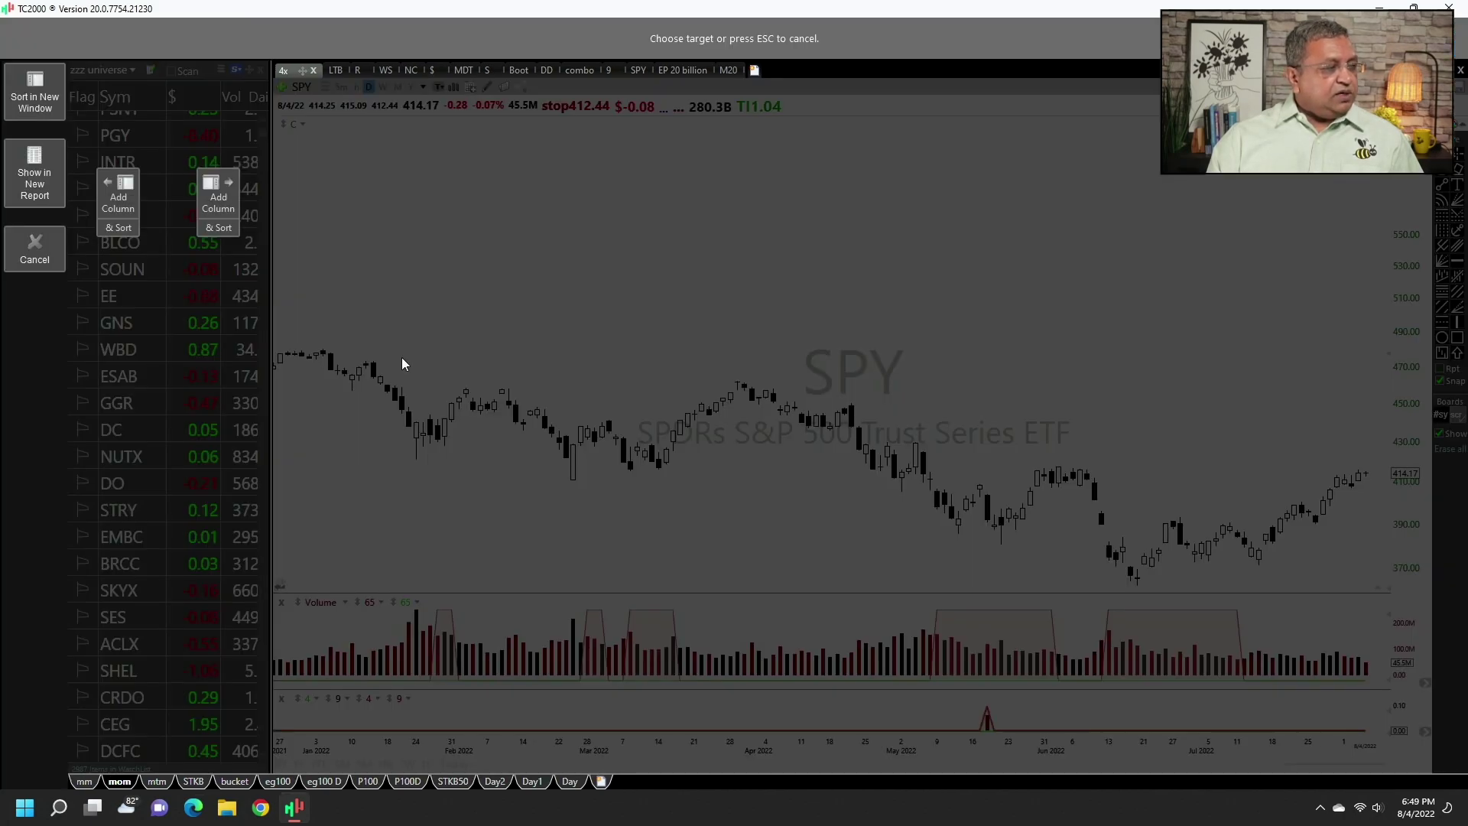
{"action": "left_click", "coordinate": [122, 211]}
{"action": "scroll", "coordinate": [124, 186], "scroll_direction": "up", "scroll_amount": 3}
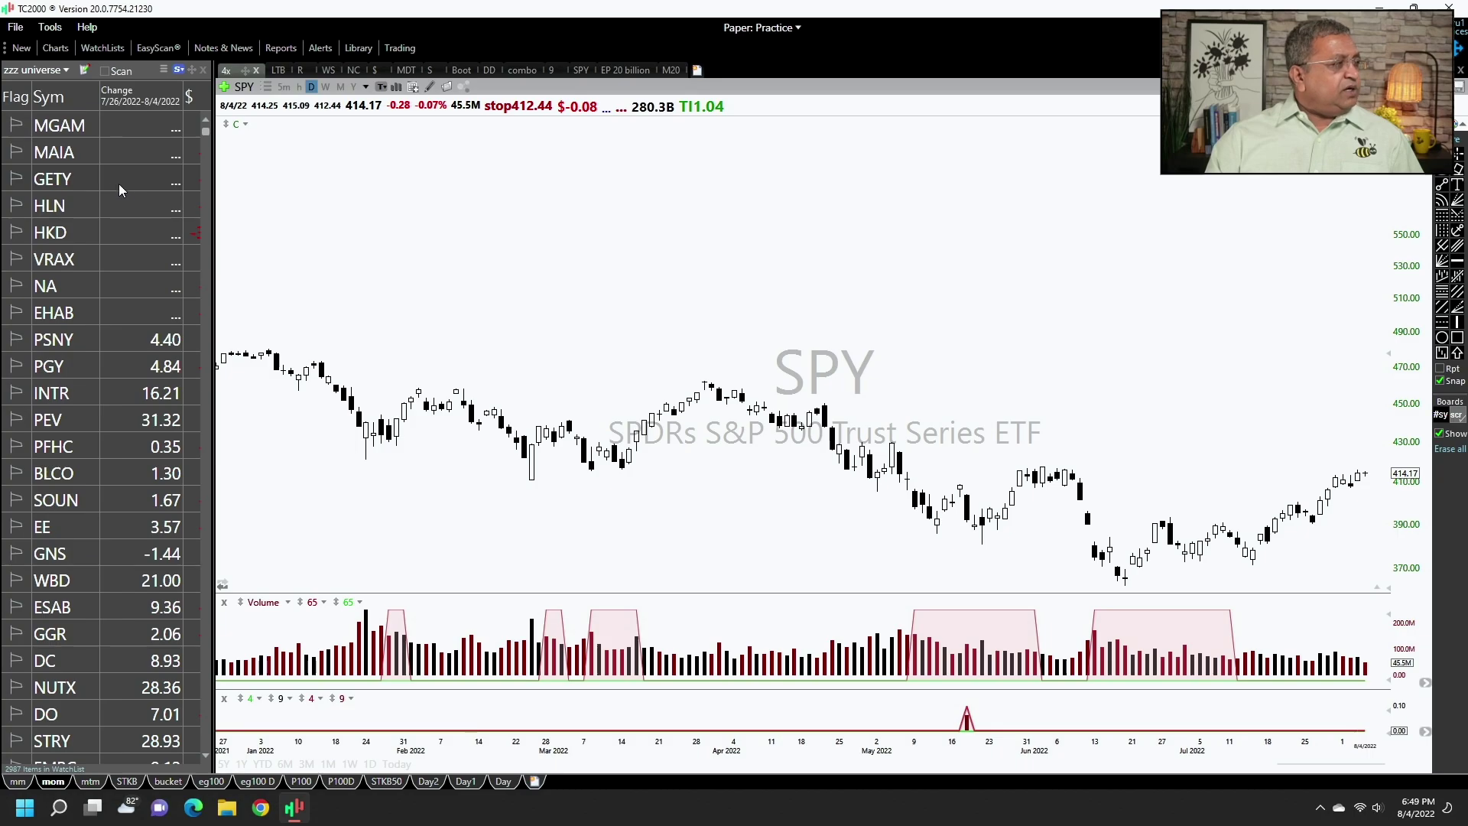
- Rank the watchlist by the 7/26–8/4 change and open top gainer HKD's chart
{"action": "left_click", "coordinate": [123, 104]}
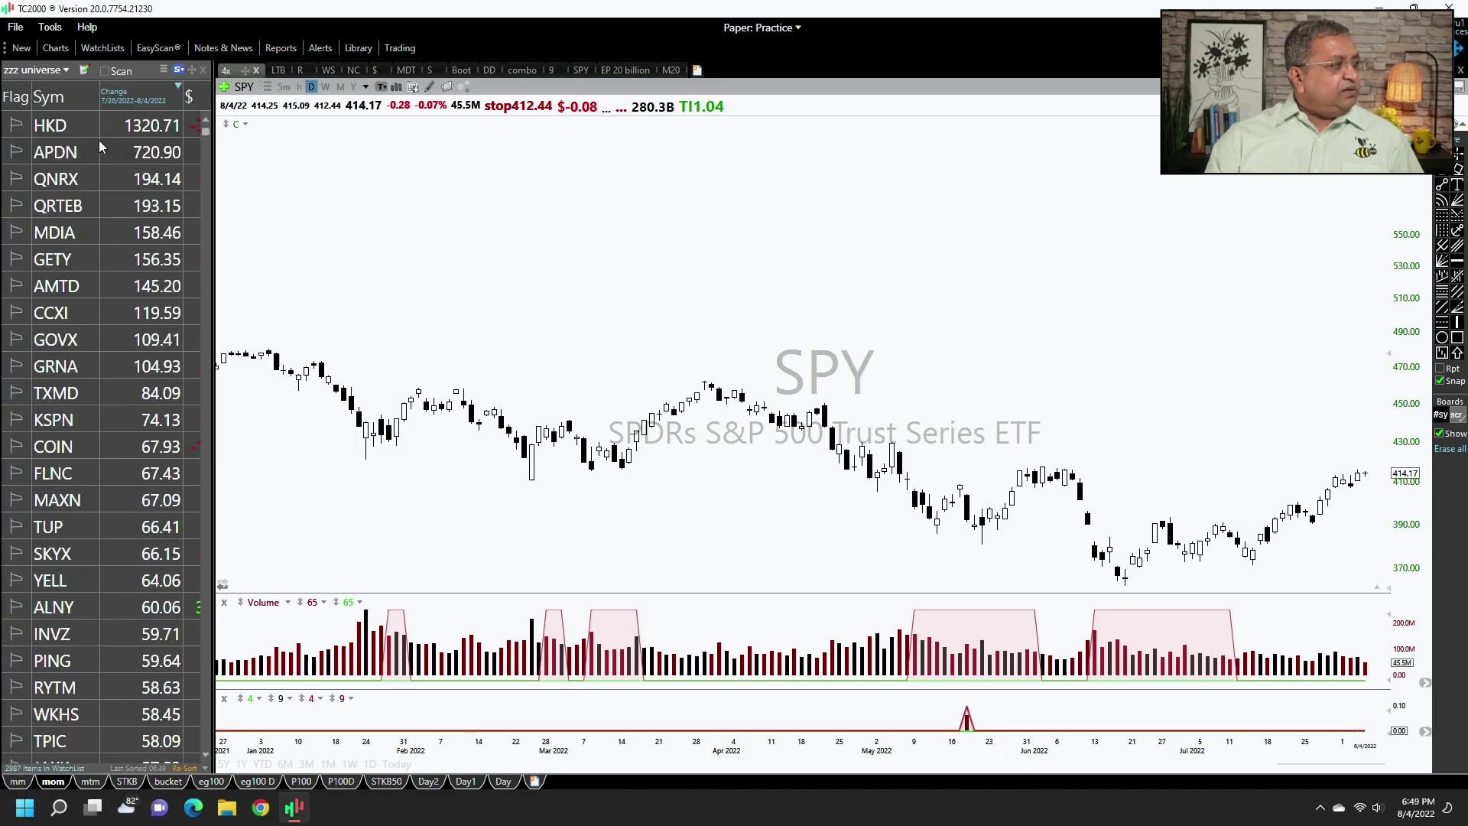
{"action": "left_click", "coordinate": [92, 126]}
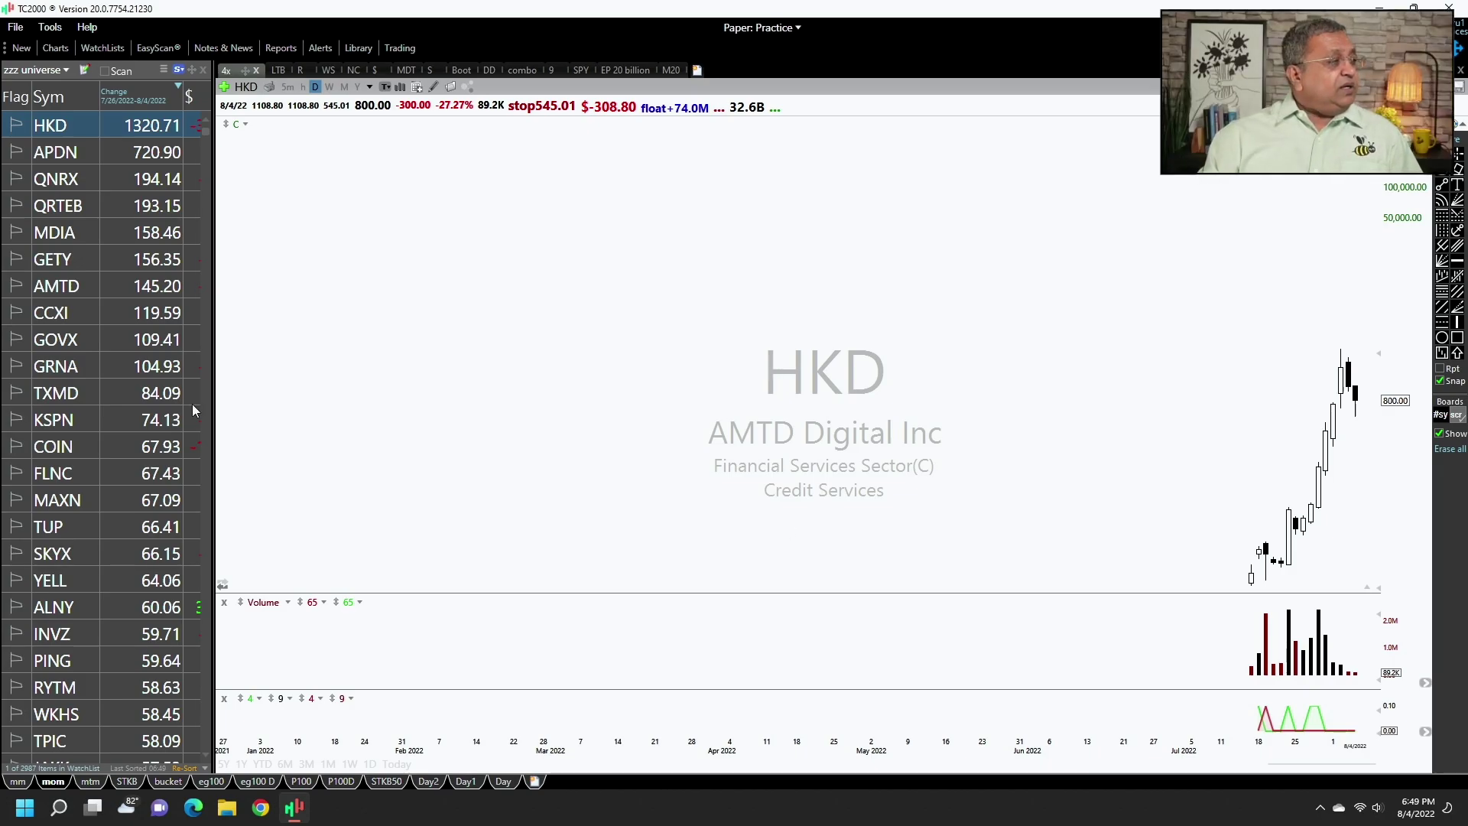
{"action": "scroll", "coordinate": [1223, 554], "scroll_direction": "up", "scroll_amount": 2}
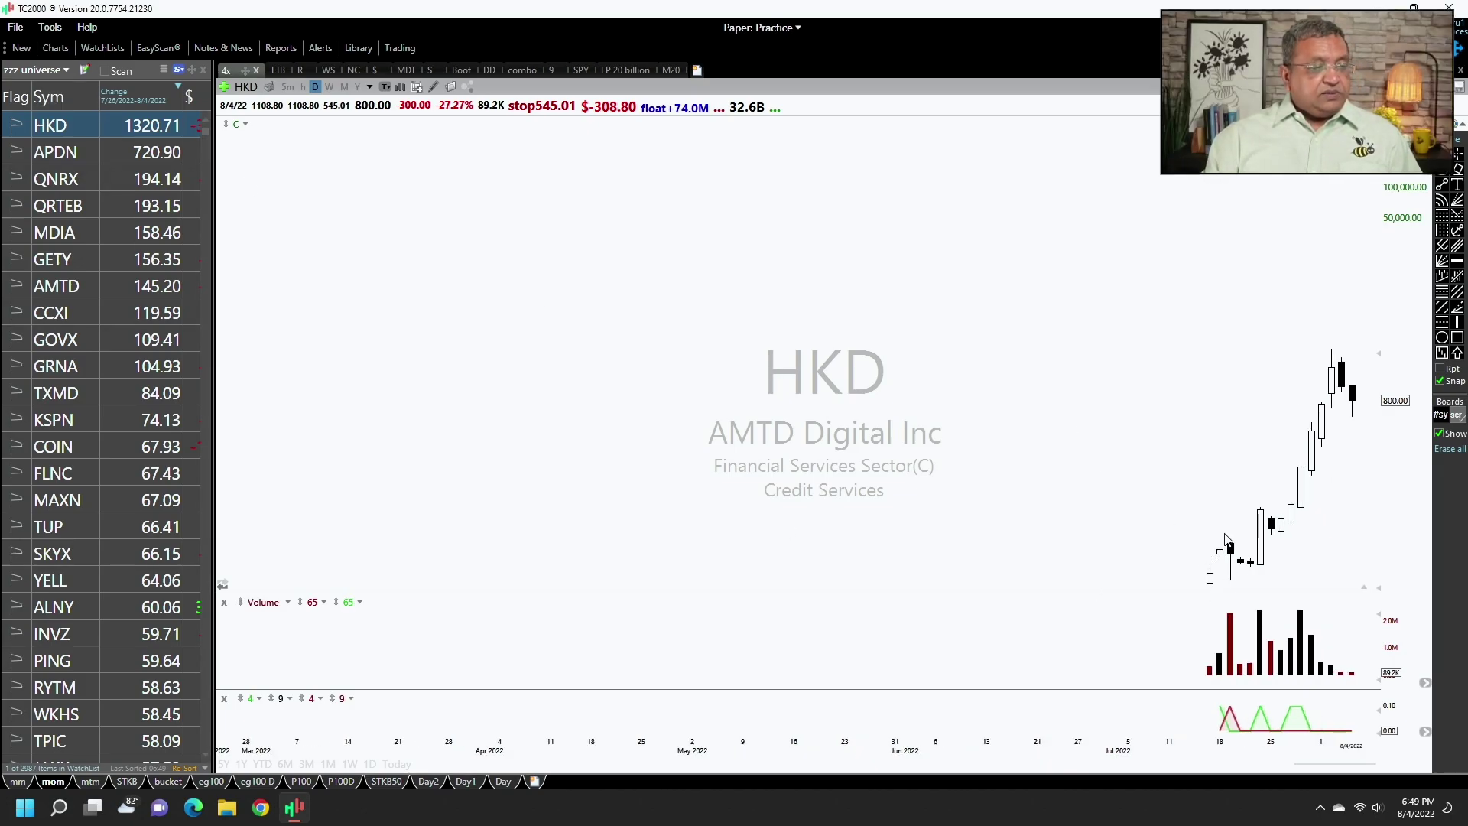
- Zoom in on HKD and read the values of its 7/22/22 and 7/26/22 bars
{"action": "left_click", "coordinate": [1260, 555]}
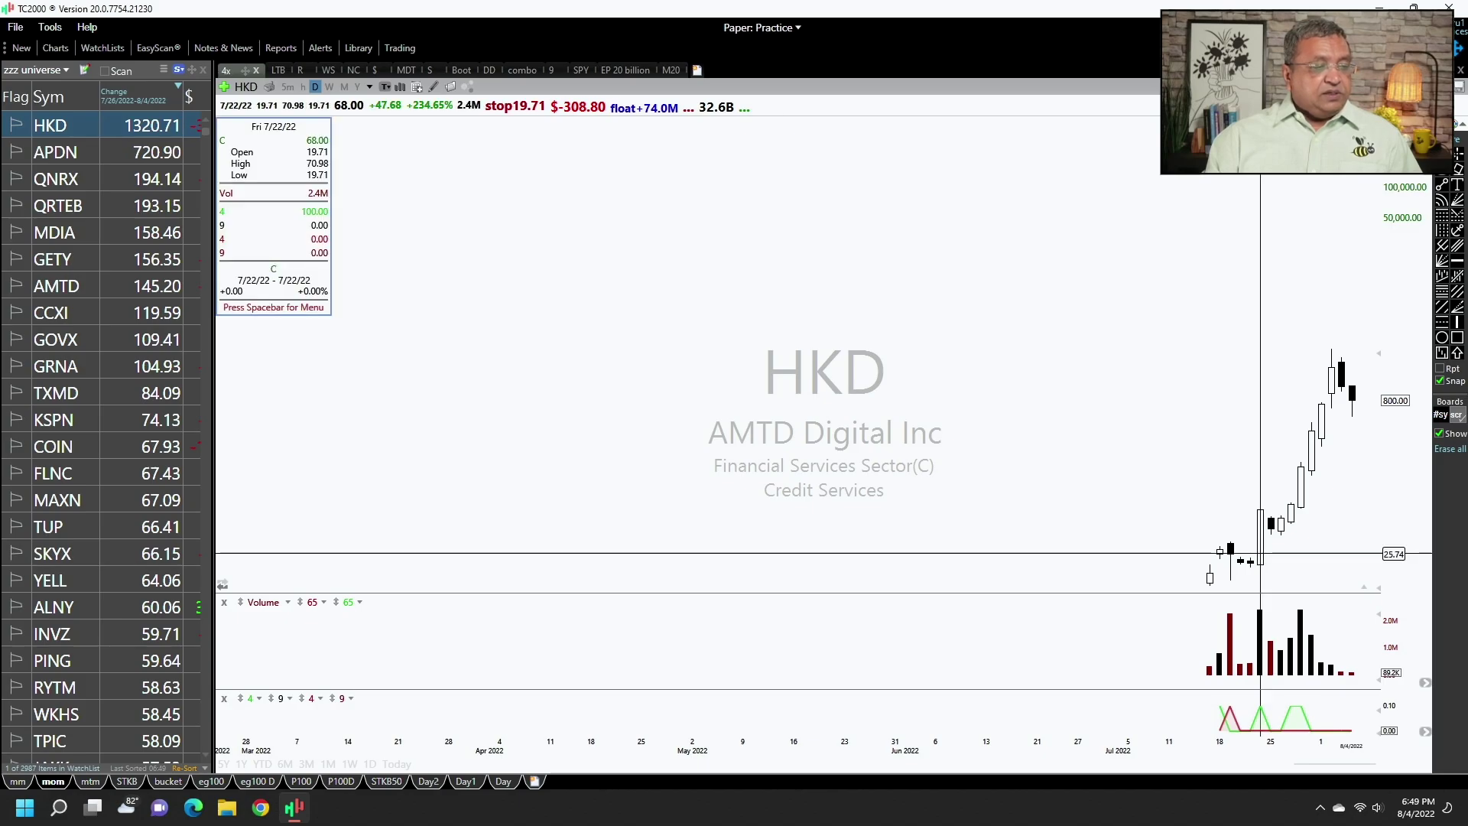
{"action": "scroll", "coordinate": [1170, 610], "scroll_direction": "up", "scroll_amount": 2}
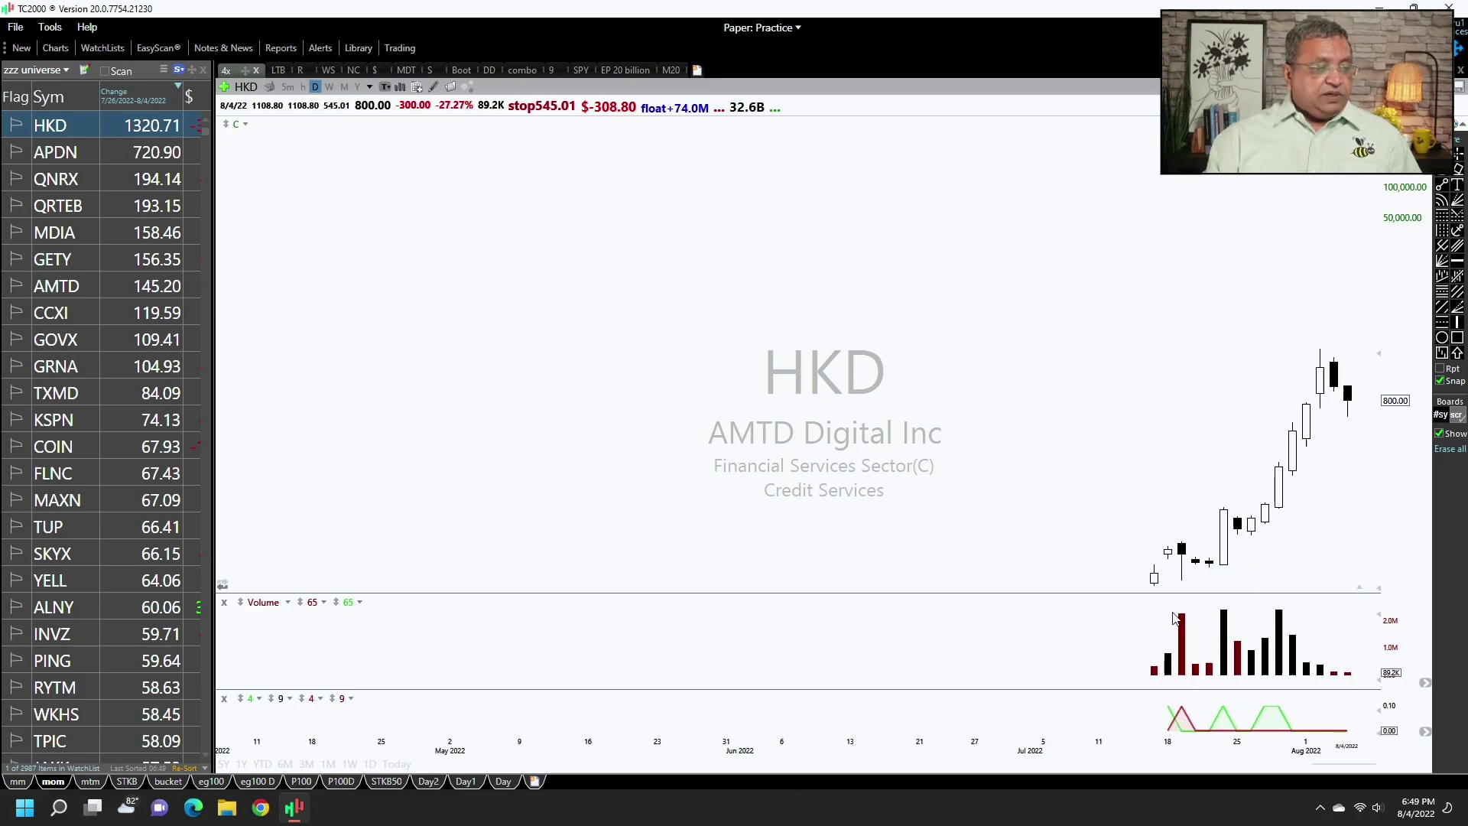
{"action": "scroll", "coordinate": [1168, 608], "scroll_direction": "up", "scroll_amount": 2}
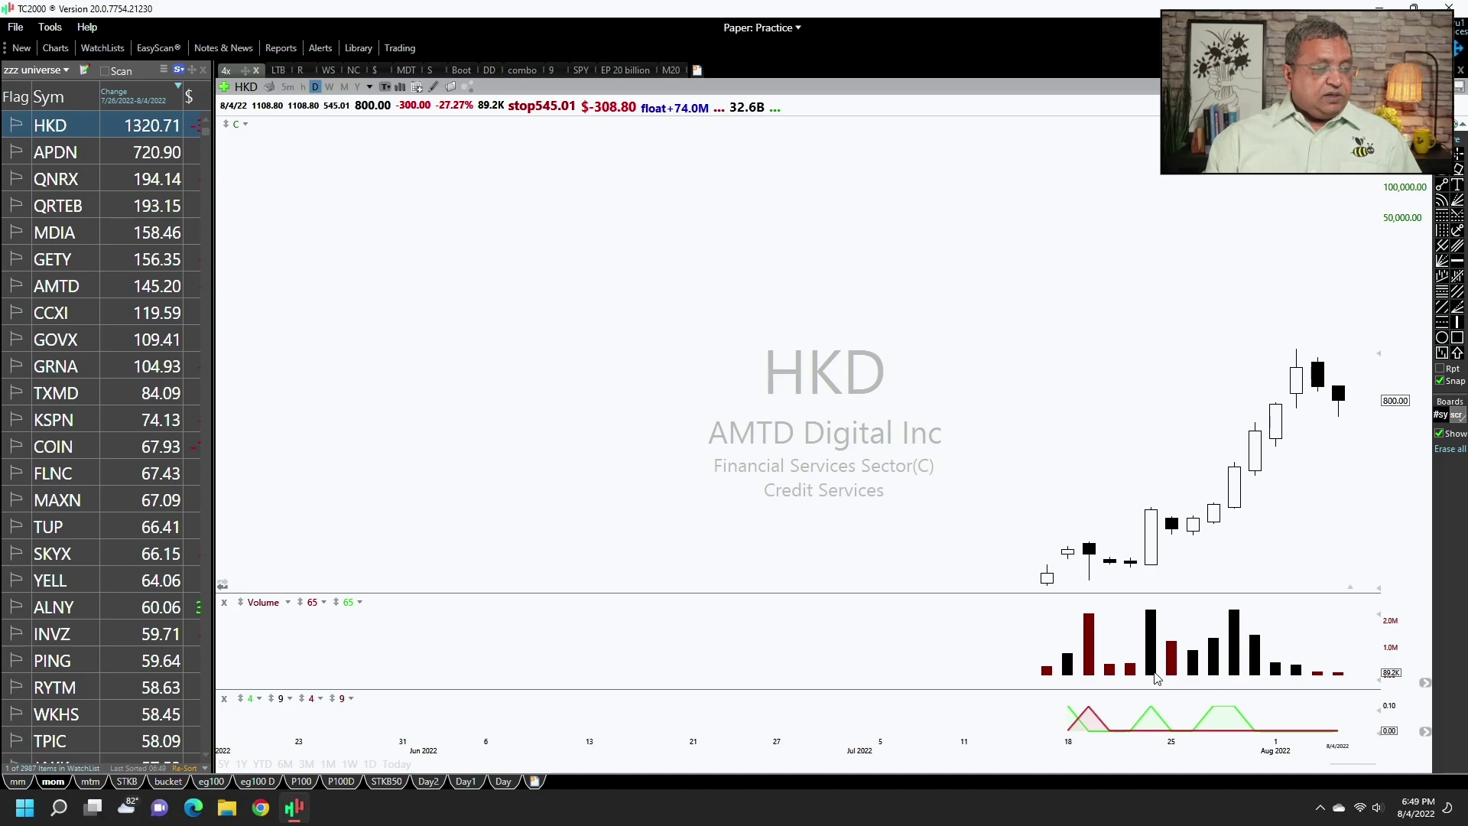
{"action": "left_click", "coordinate": [1151, 672]}
{"action": "left_click", "coordinate": [1153, 673]}
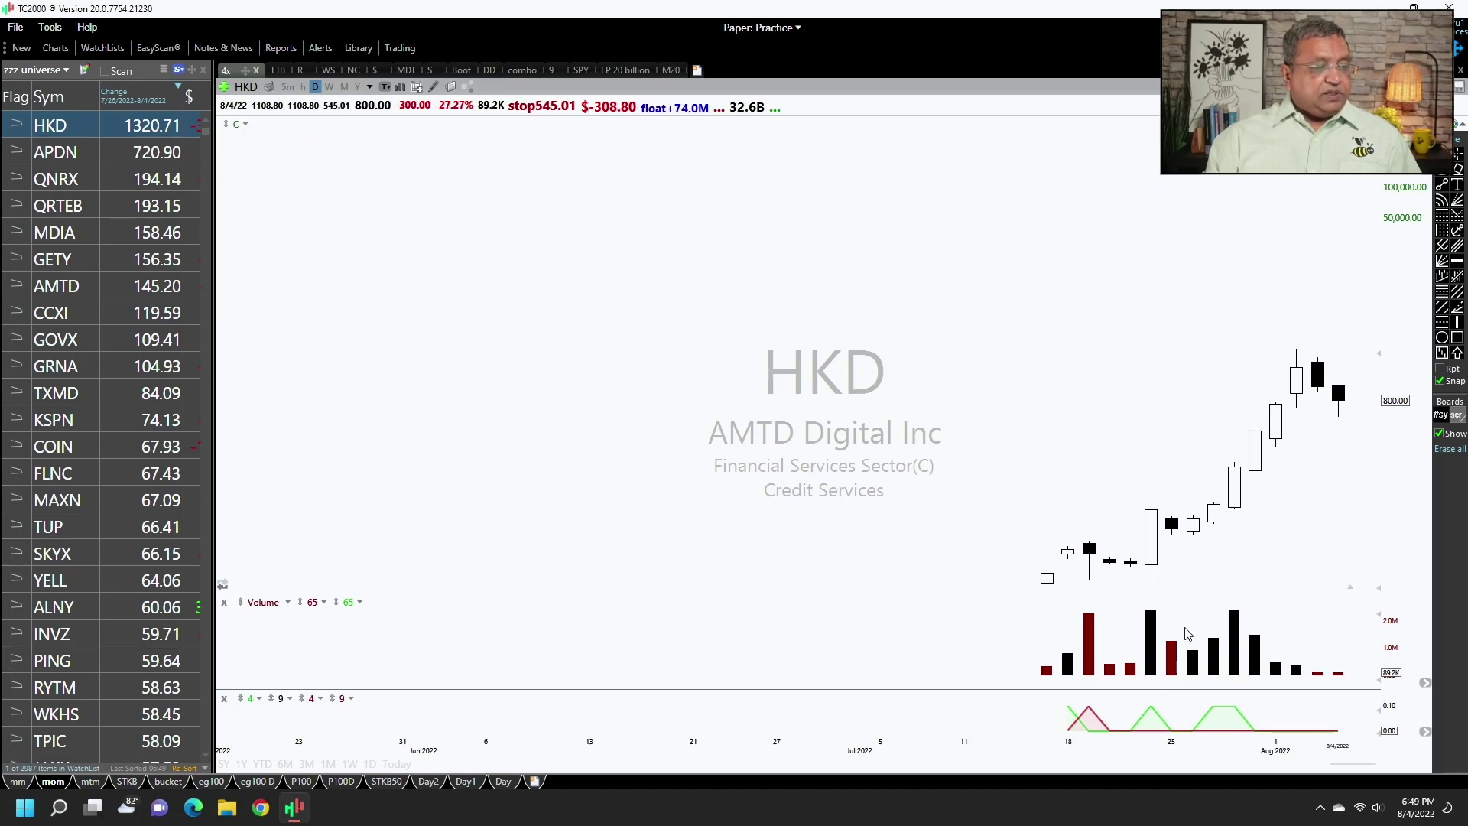
{"action": "left_click", "coordinate": [1195, 531]}
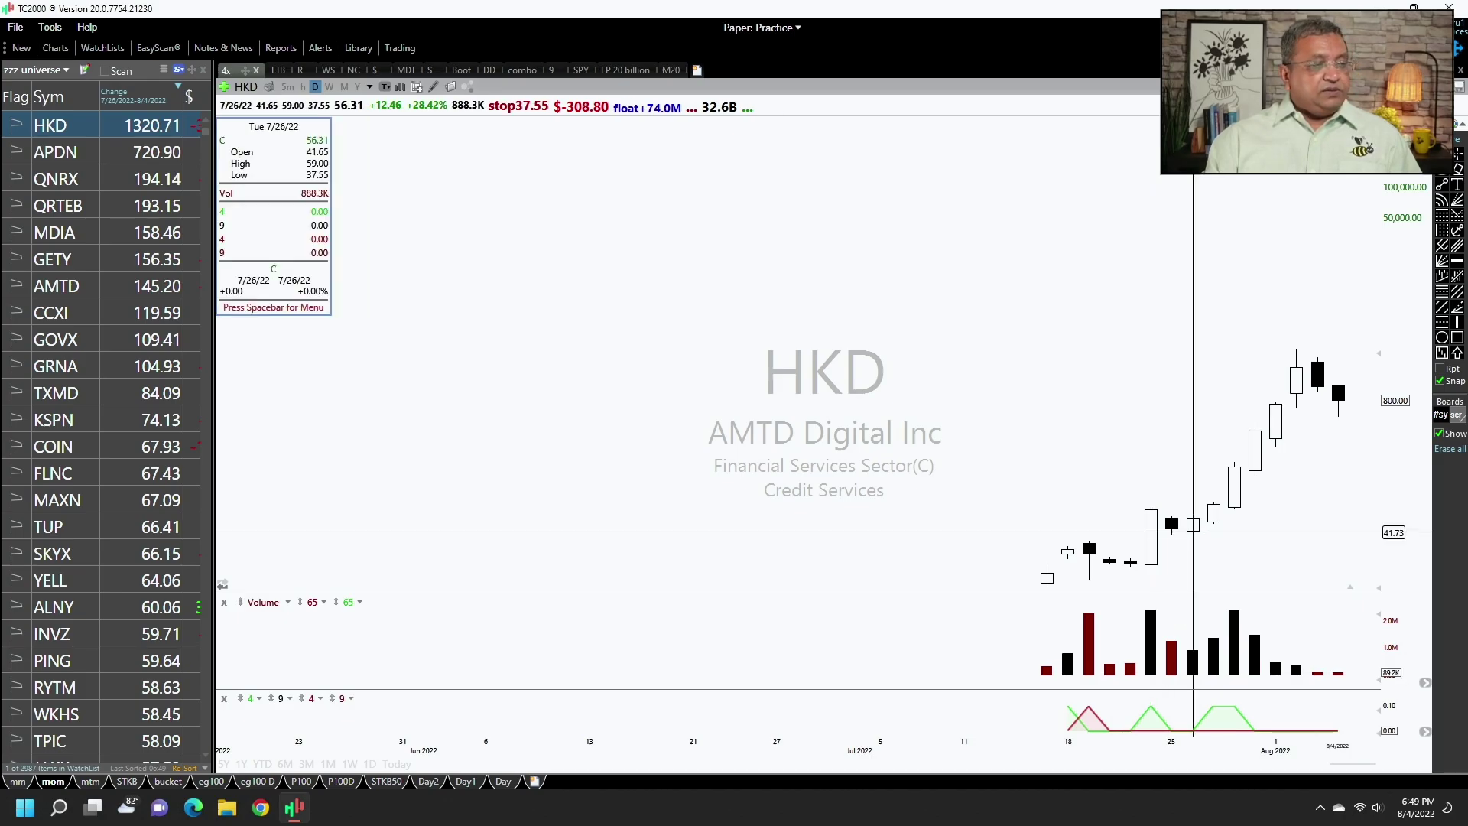
{"action": "left_click", "coordinate": [1193, 532]}
{"action": "left_click", "coordinate": [1193, 531]}
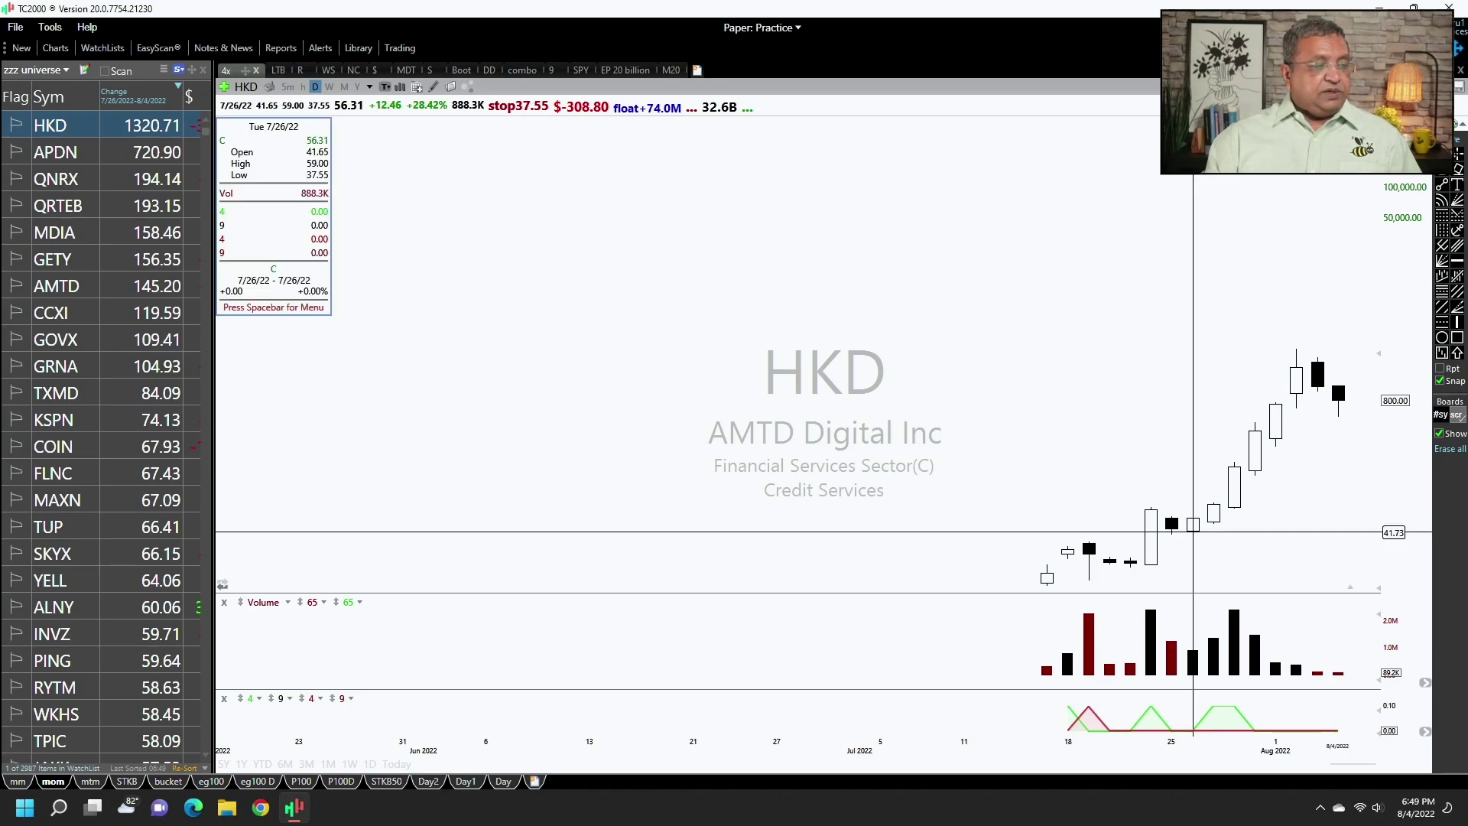
{"action": "scroll", "coordinate": [1193, 532], "scroll_direction": "down", "scroll_amount": 2}
{"action": "left_click", "coordinate": [1167, 535]}
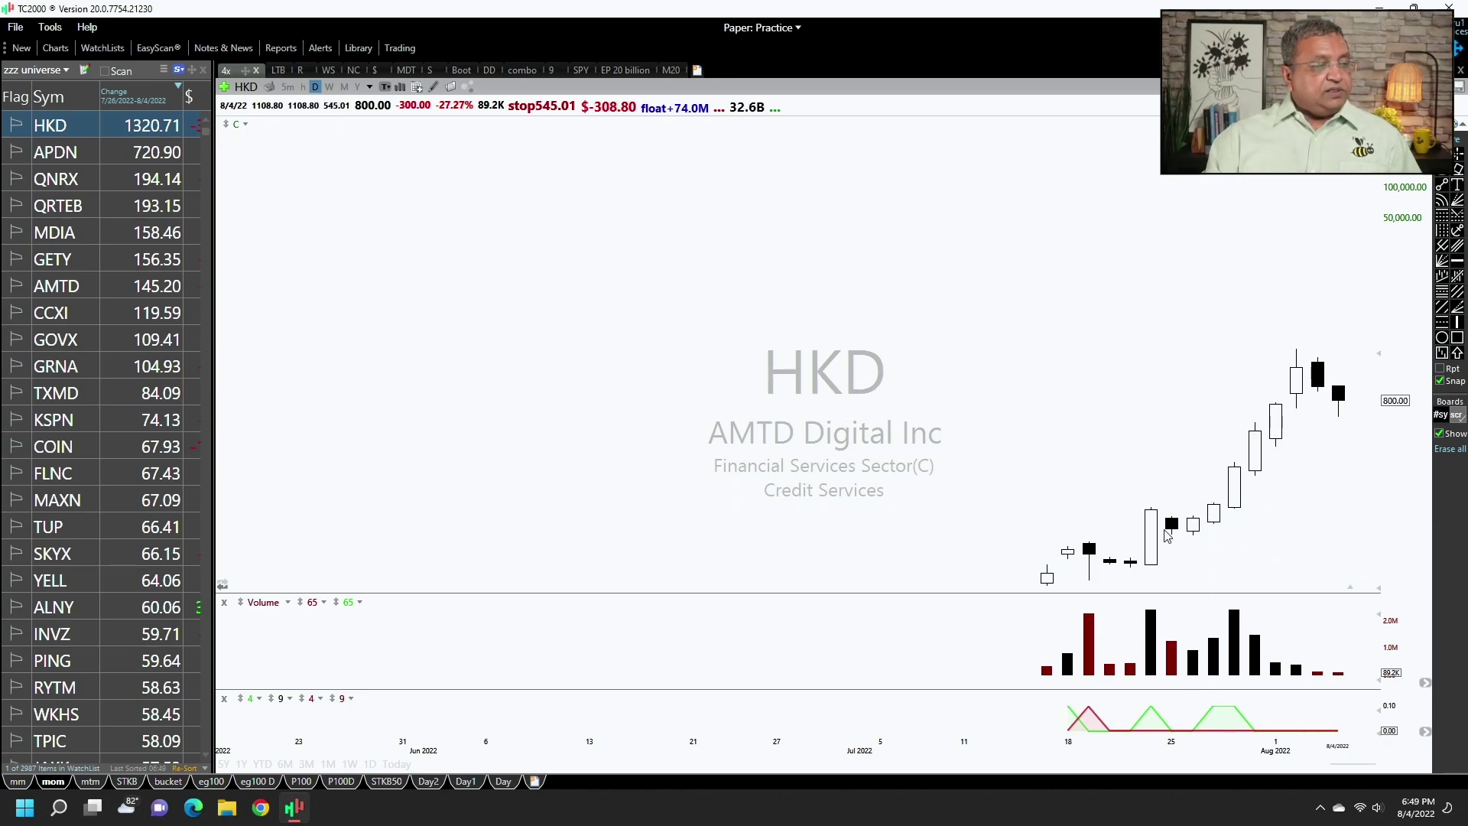
- Switch HKD to the log-scale layout and read its 7/22/22 bar values
{"action": "left_click", "coordinate": [429, 71]}
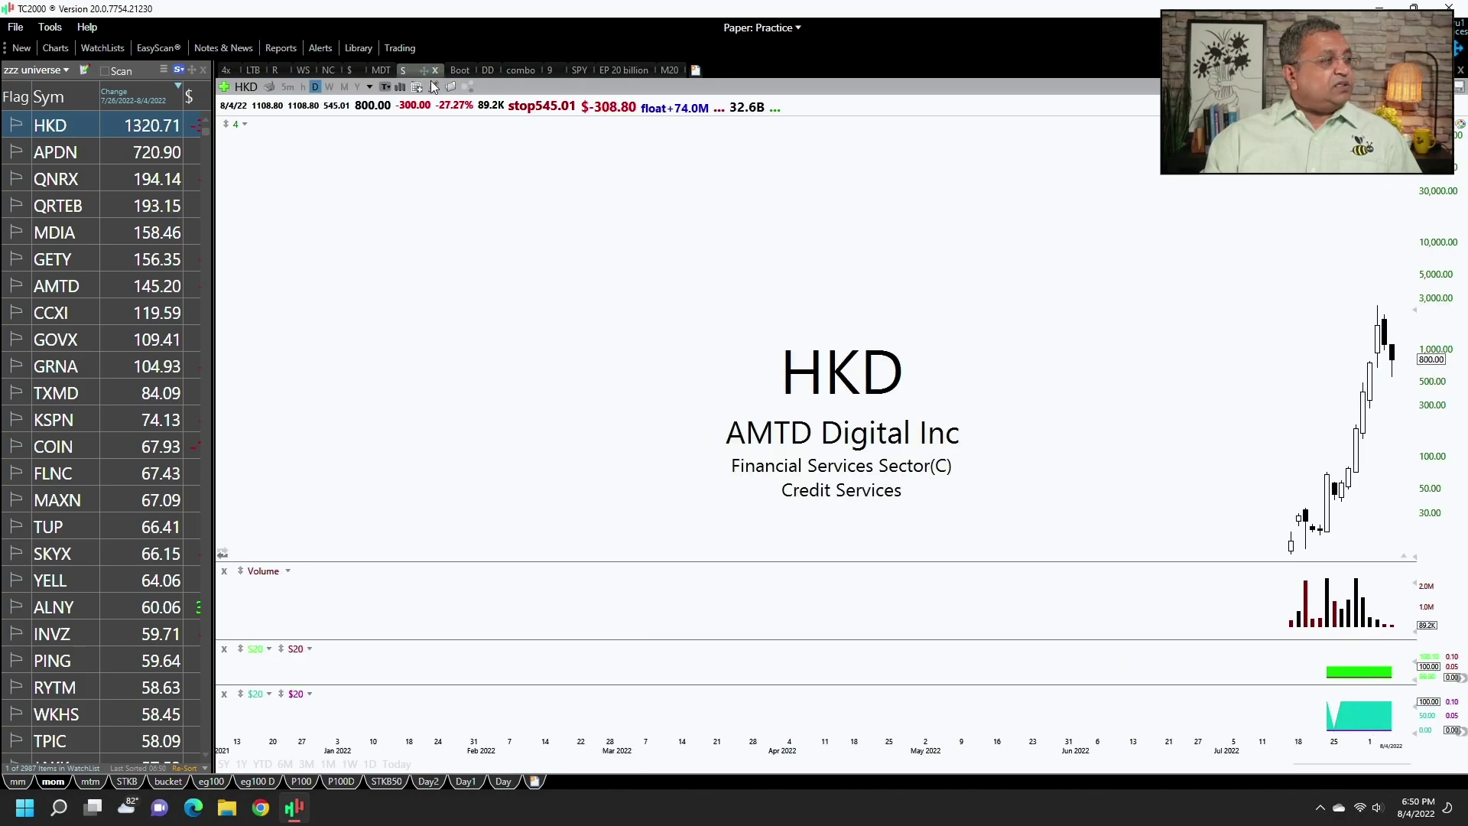
{"action": "left_click", "coordinate": [1329, 732]}
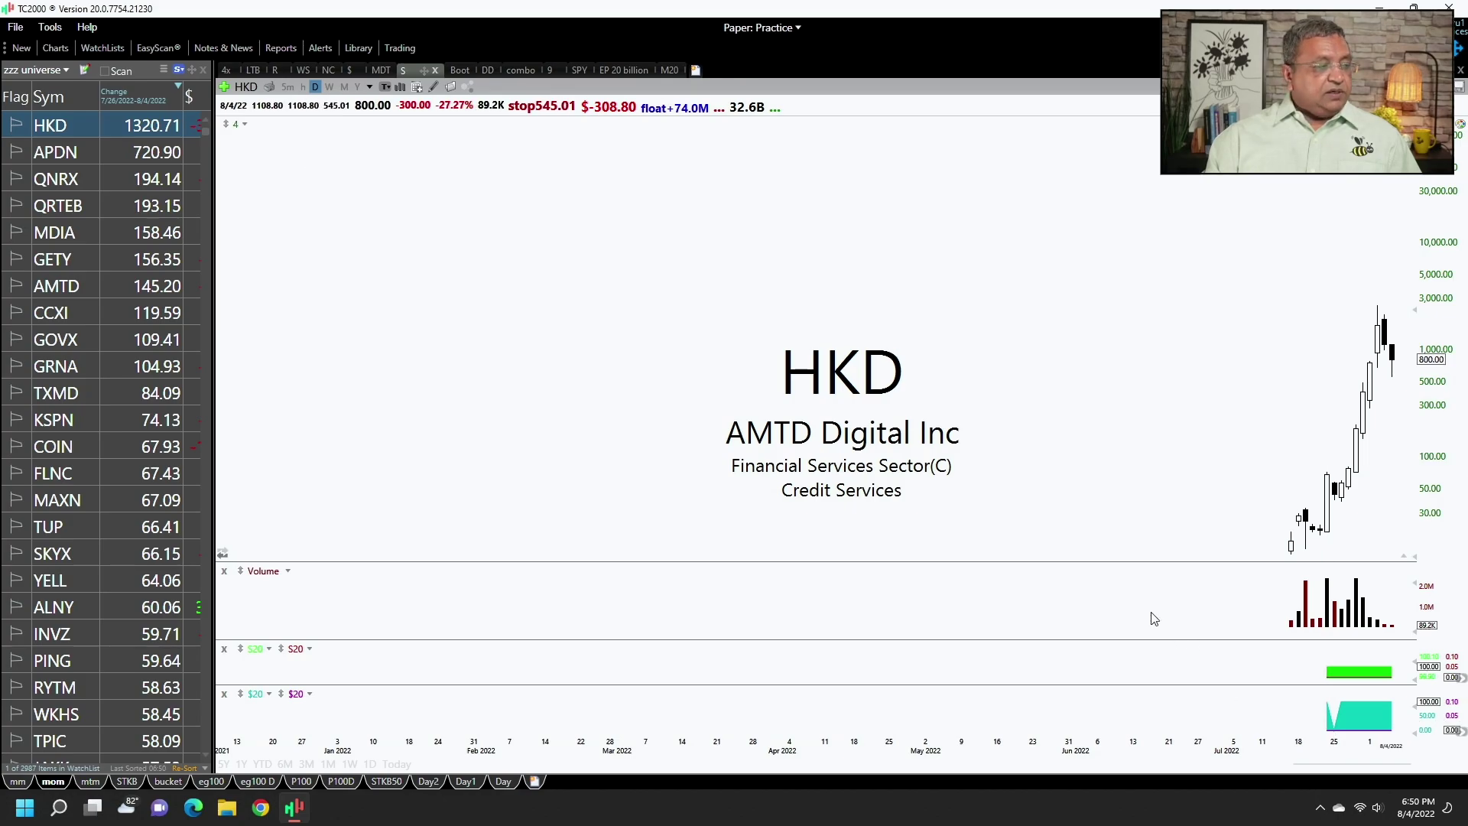
{"action": "scroll", "coordinate": [1150, 613], "scroll_direction": "up", "scroll_amount": 4}
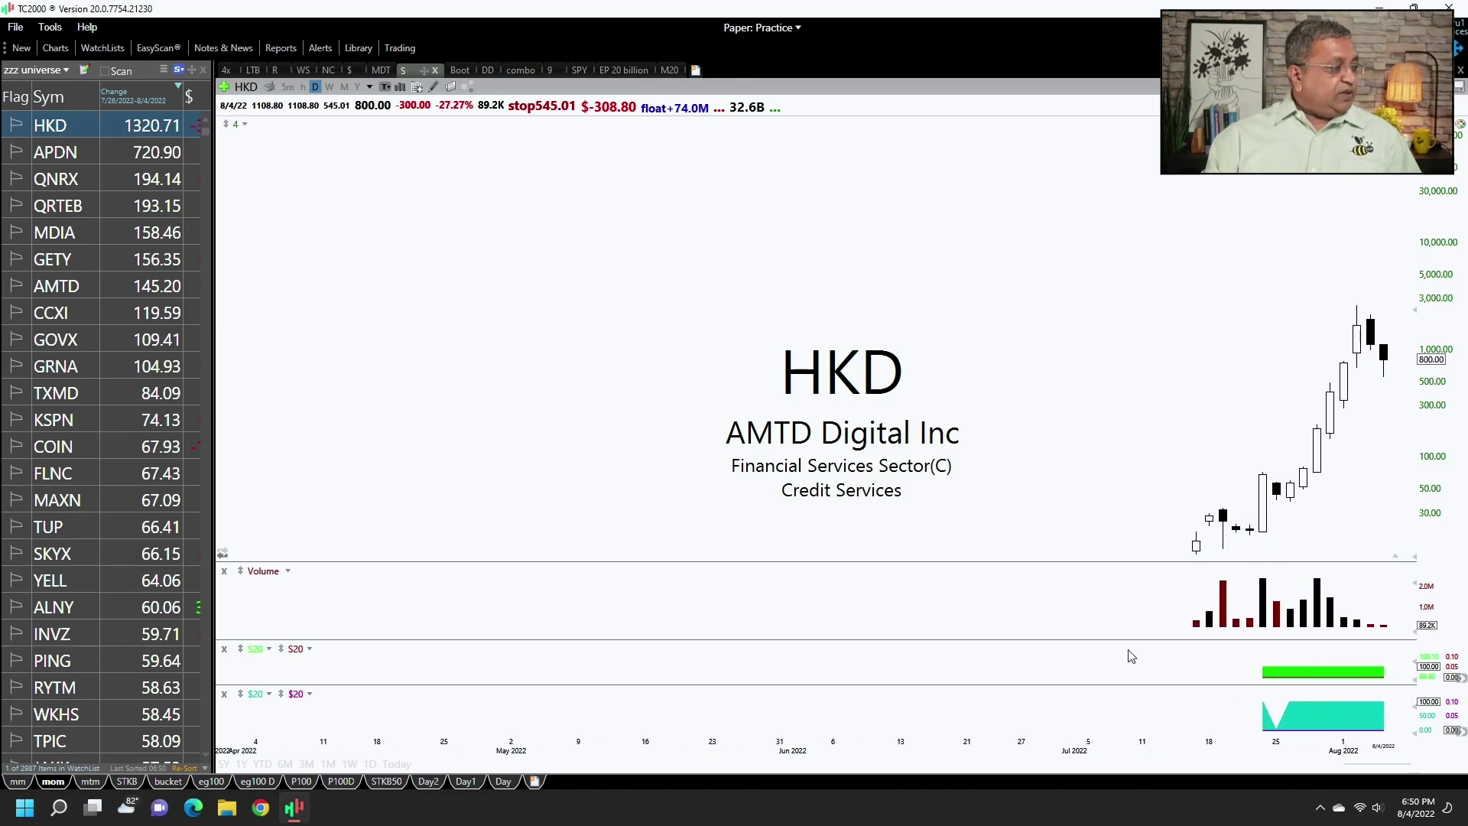
{"action": "scroll", "coordinate": [1054, 623], "scroll_direction": "up", "scroll_amount": 1}
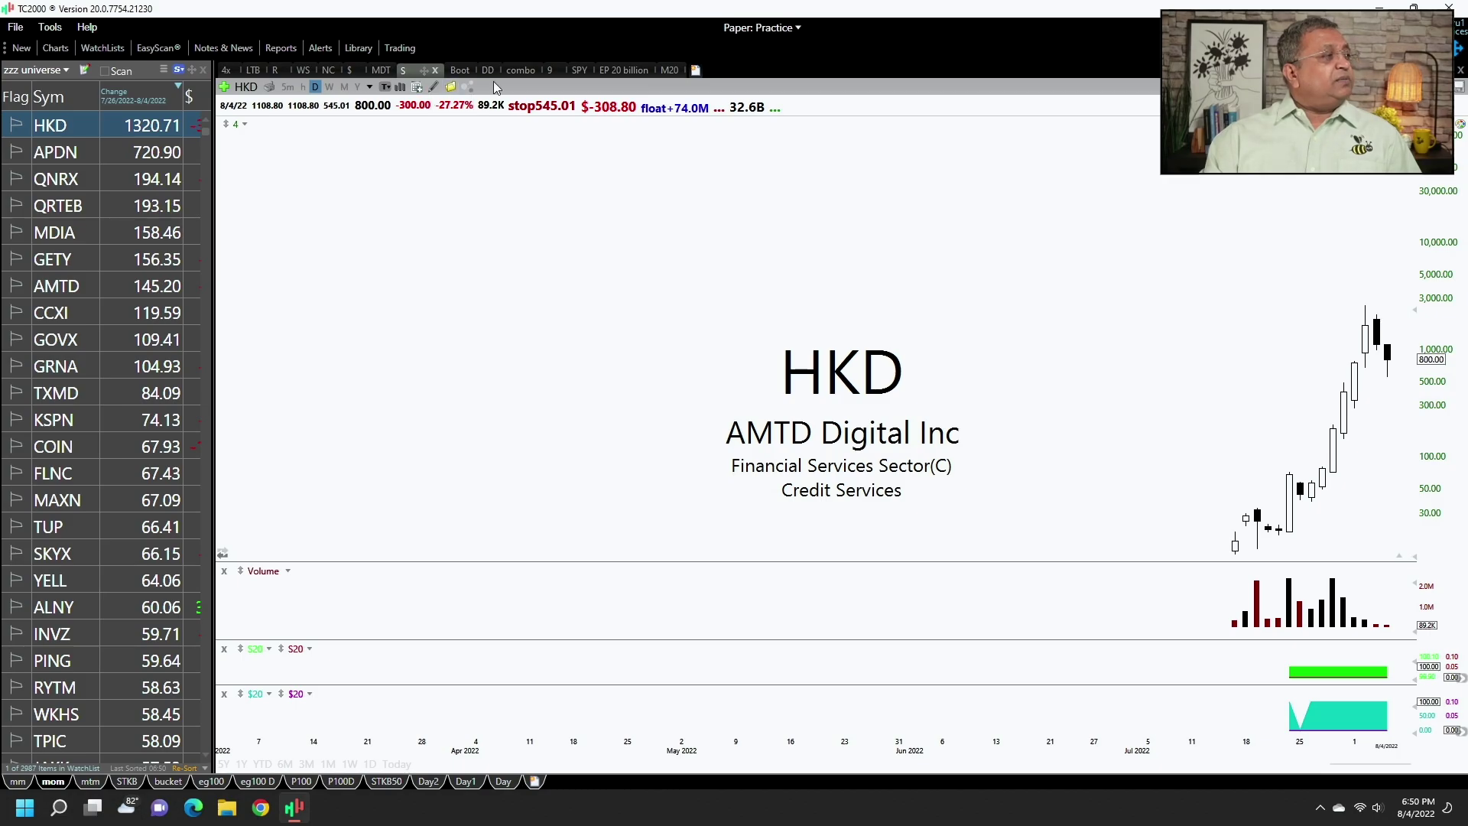
- View HKD's chart in the $ layout, then switch it to the 4x layout
{"action": "left_click", "coordinate": [357, 72]}
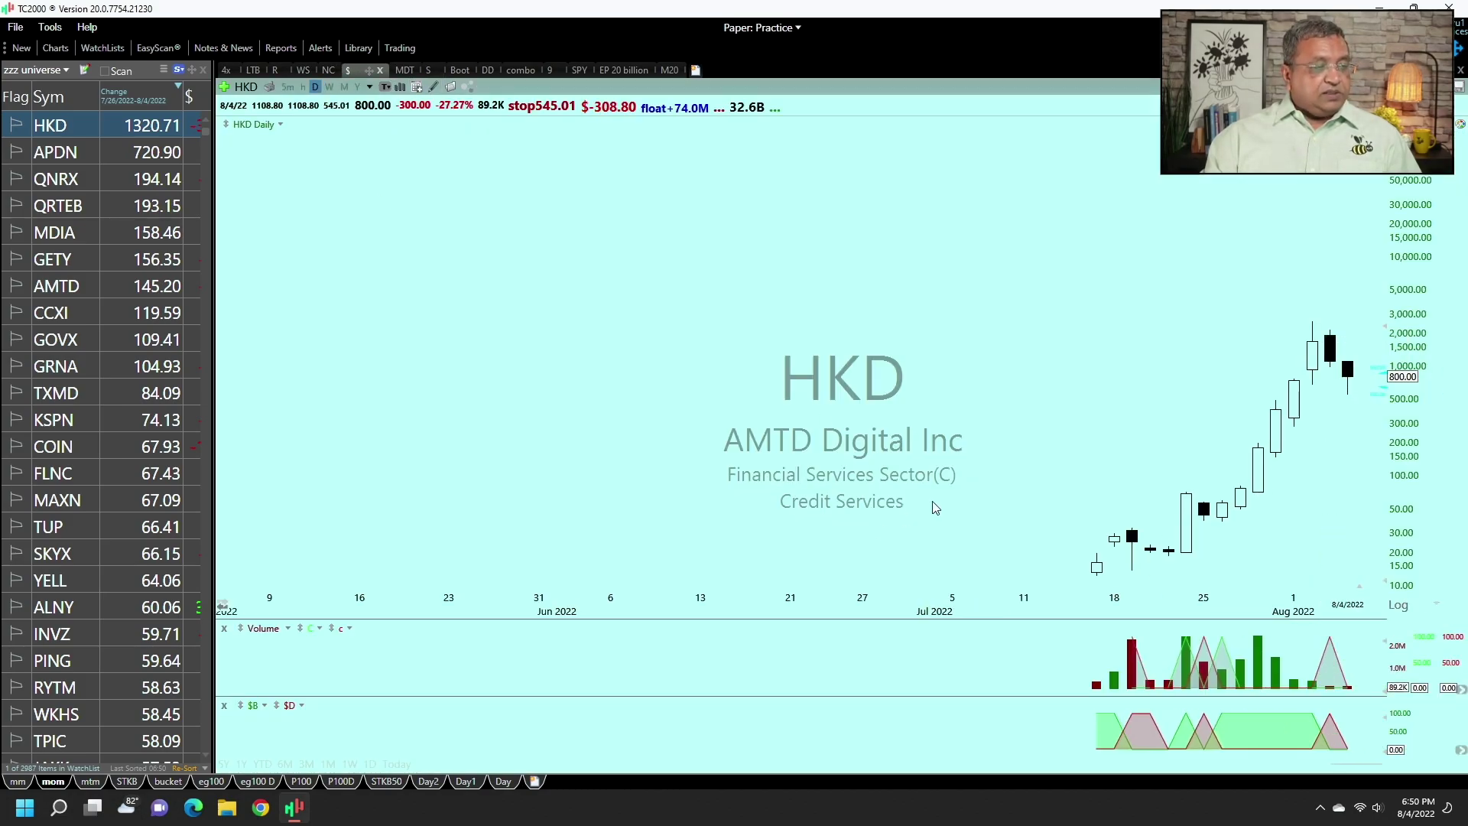
{"action": "mouse_move", "coordinate": [1222, 722]}
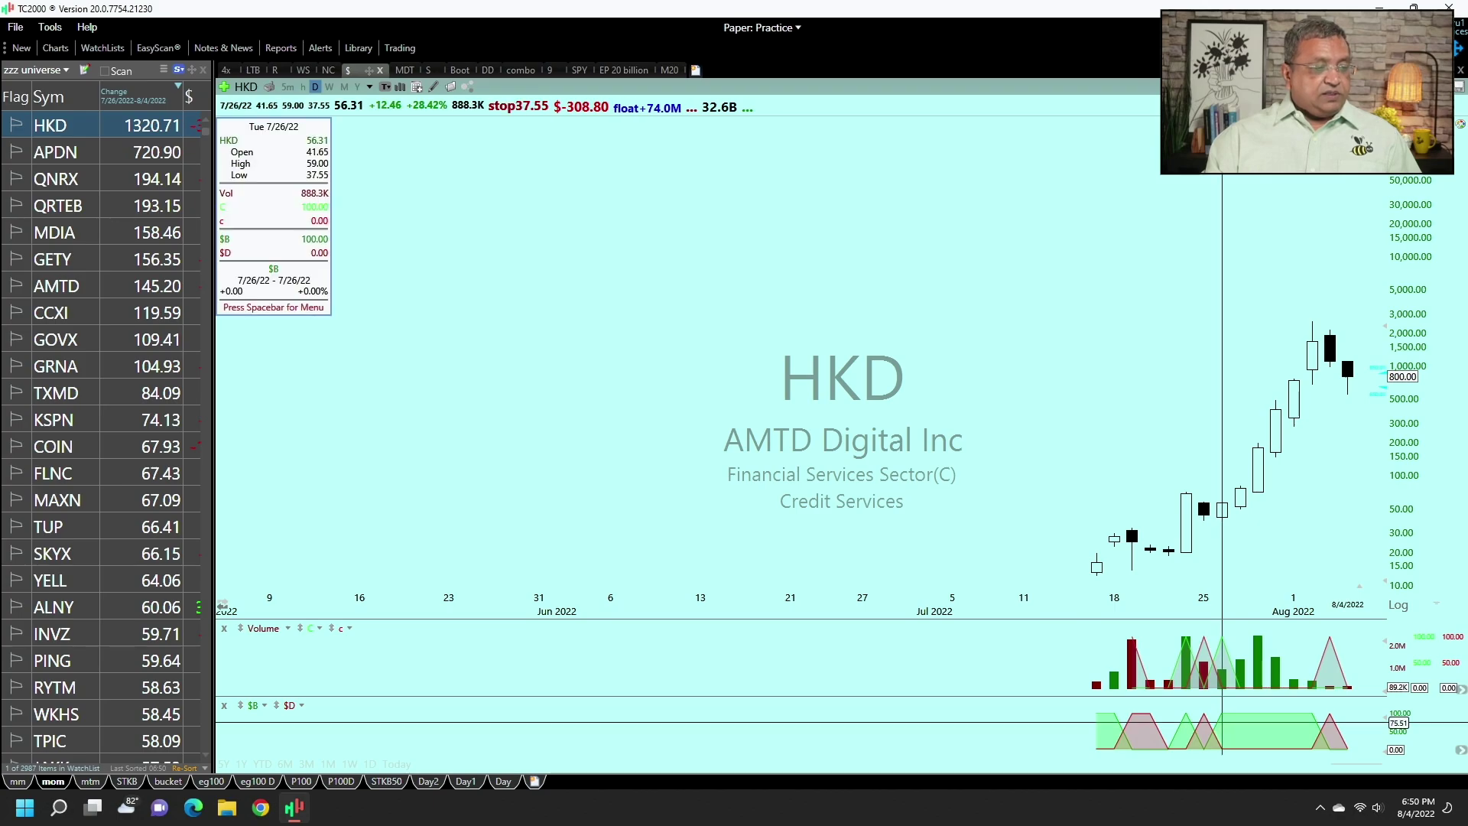
{"action": "left_click_drag", "start_coordinate": [1222, 722], "coordinate": [1219, 627]}
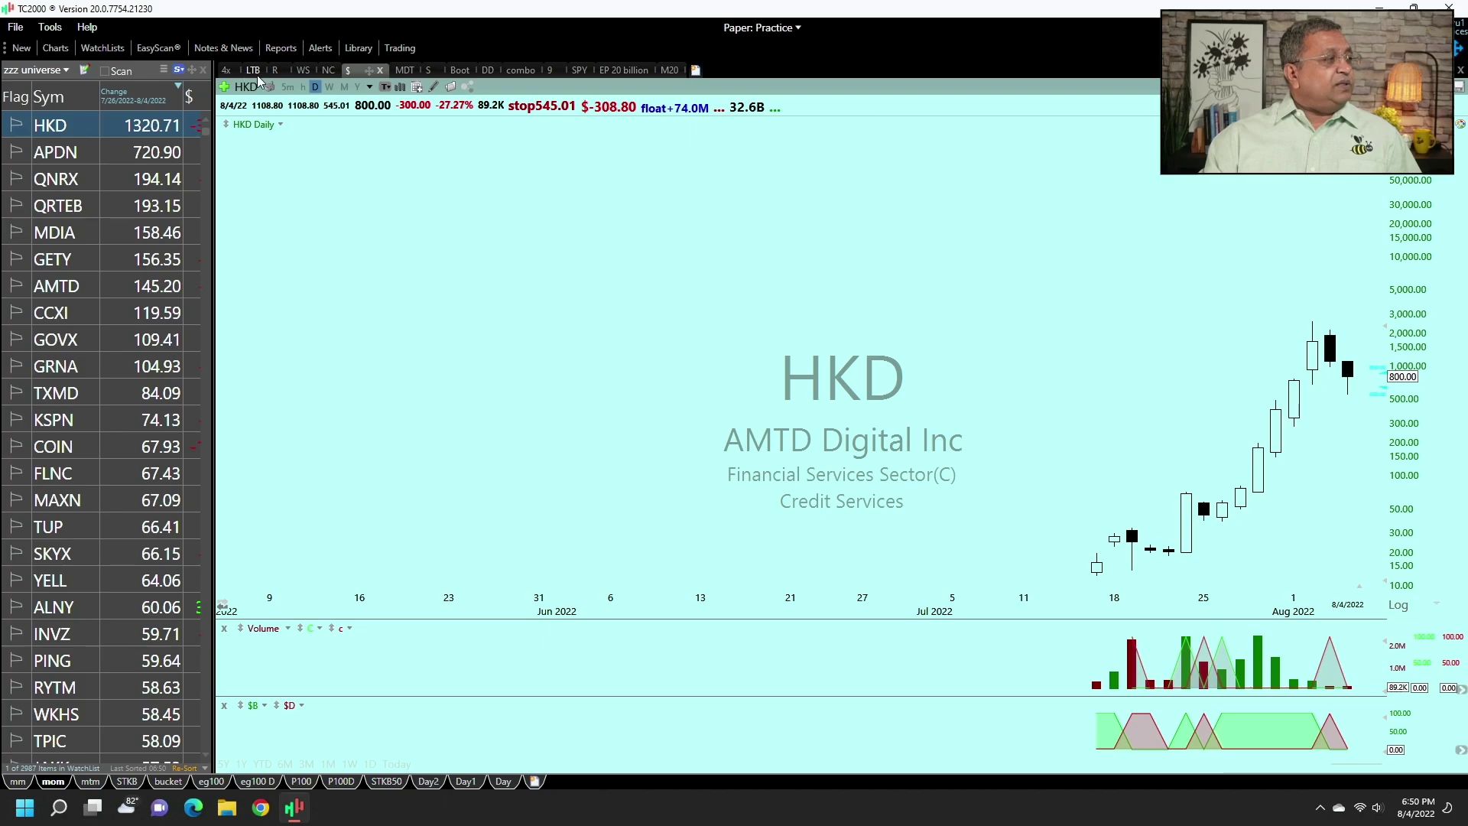
{"action": "left_click", "coordinate": [228, 75]}
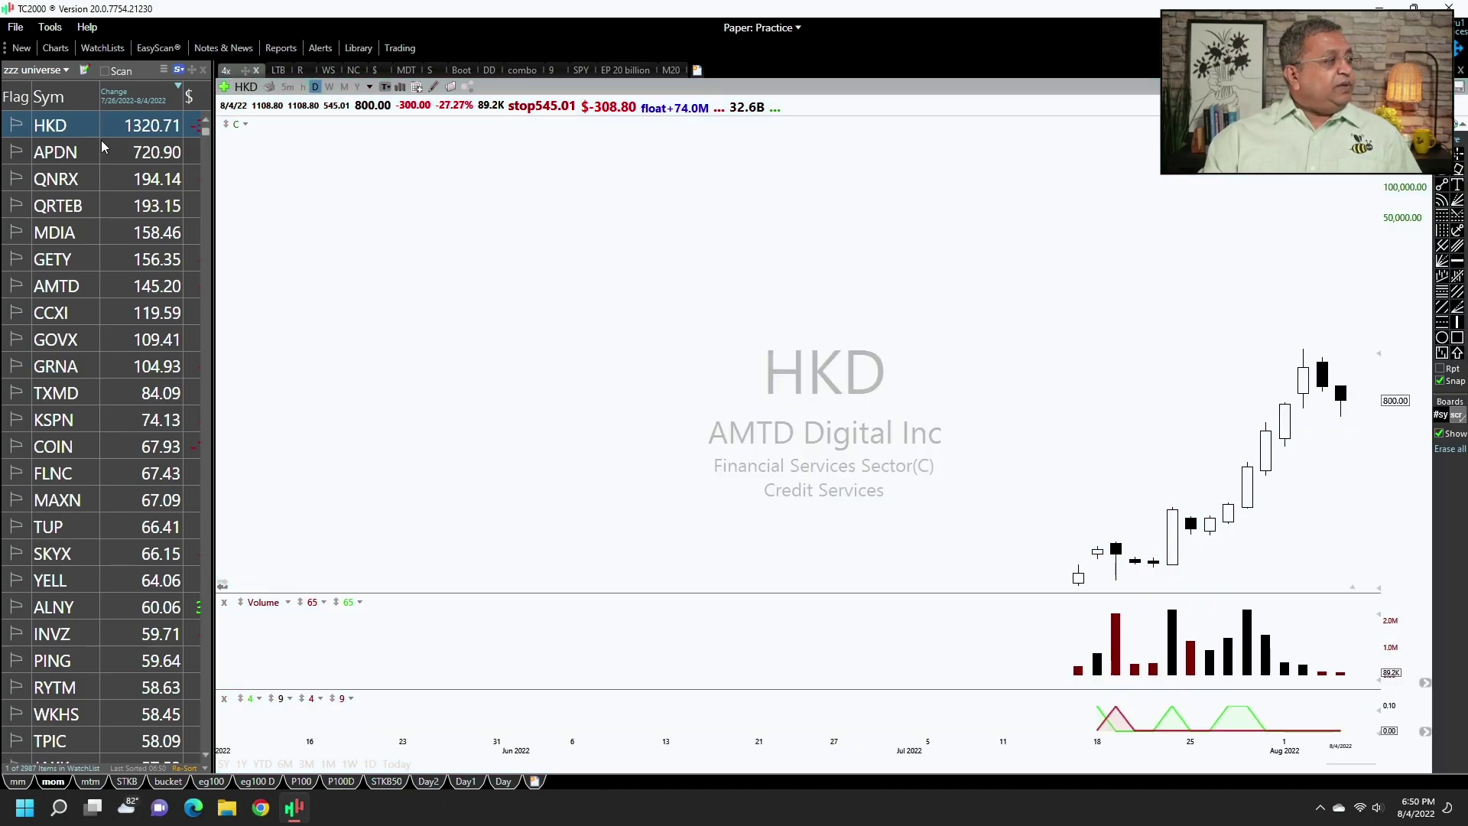
- Open APDN's chart and check the price details of two of its bars
{"action": "left_click", "coordinate": [96, 151]}
{"action": "scroll", "coordinate": [559, 322], "scroll_direction": "down", "scroll_amount": 1}
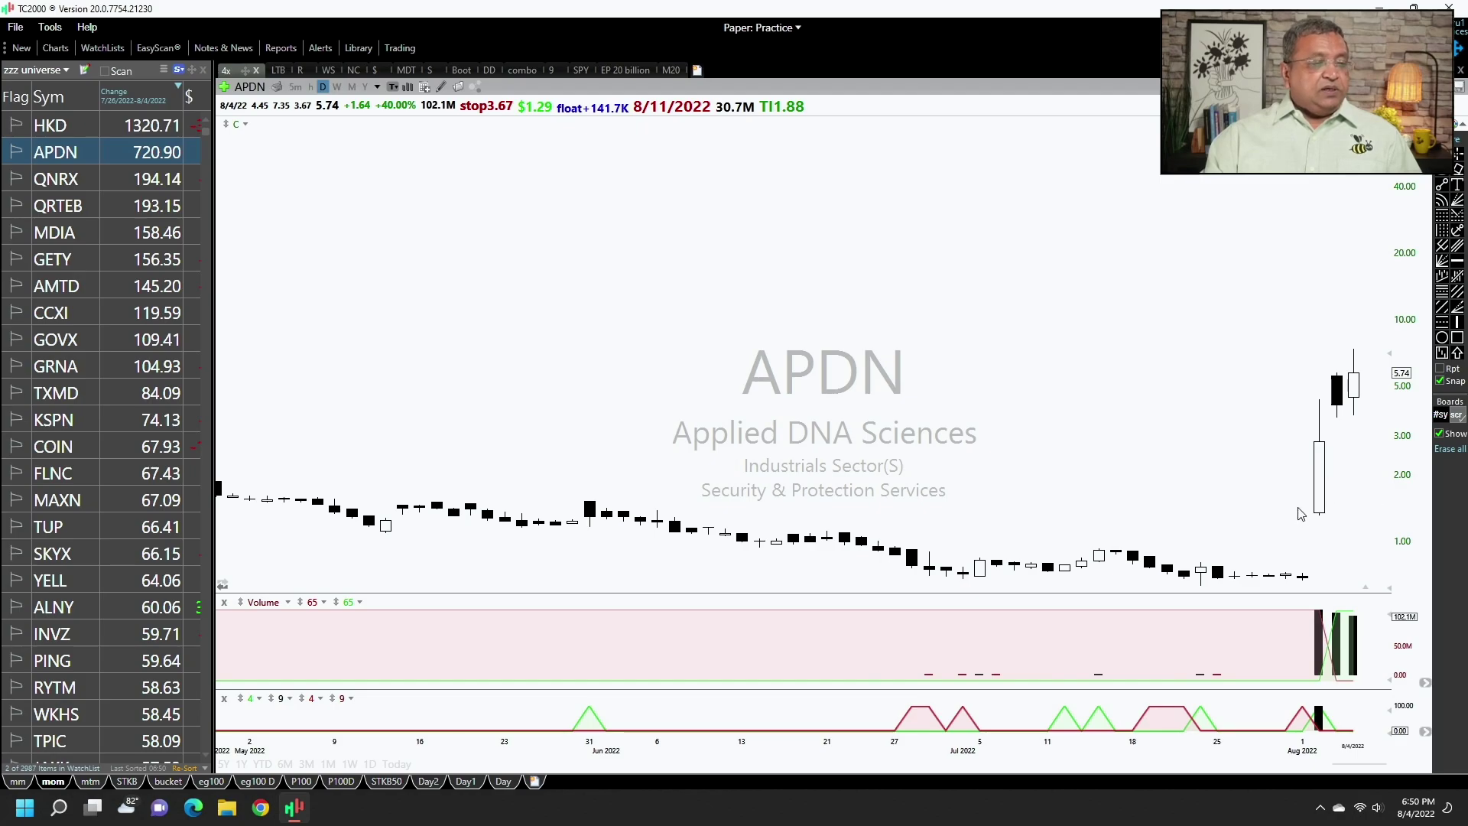
{"action": "scroll", "coordinate": [1304, 512], "scroll_direction": "down", "scroll_amount": 1}
{"action": "left_click", "coordinate": [1340, 480]}
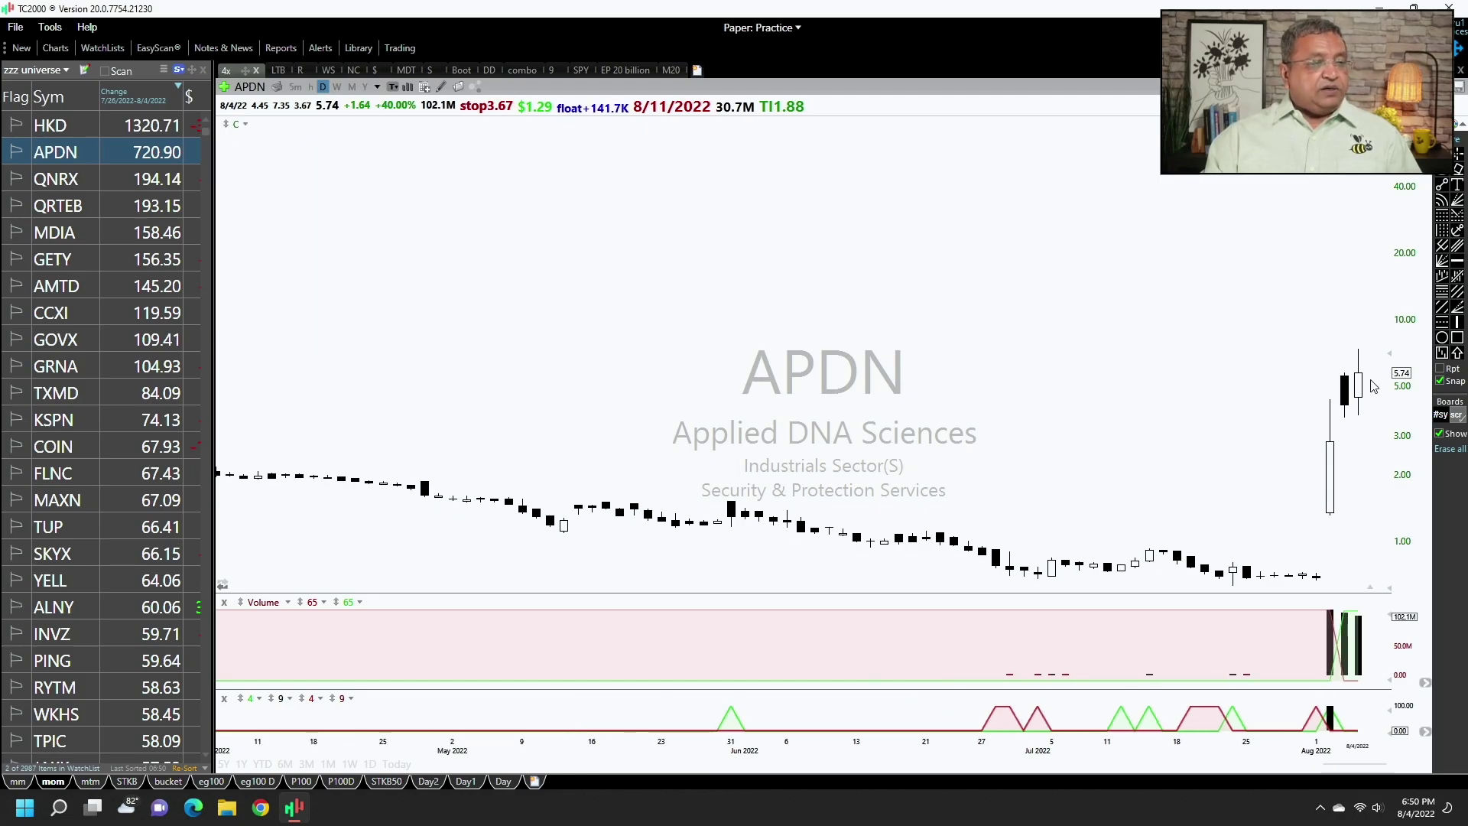
{"action": "left_click", "coordinate": [1332, 727]}
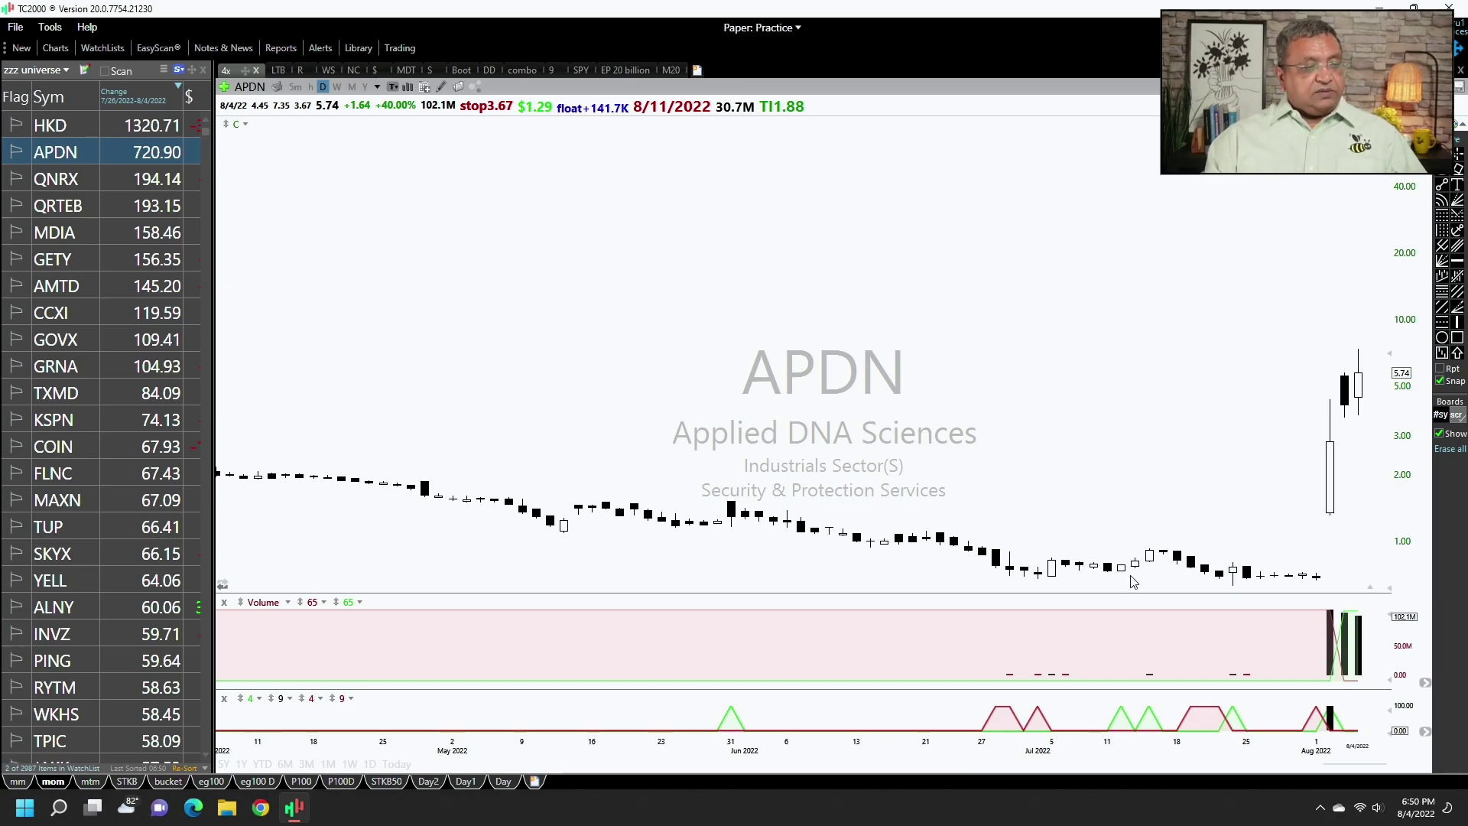
- Step through QNRX, QRTEB, MDIA and AMTD to GOVX and inspect GOVX's latest bars
{"action": "key", "text": "space"}
{"action": "scroll", "coordinate": [1061, 548], "scroll_direction": "down", "scroll_amount": 1}
{"action": "key", "text": "space"}
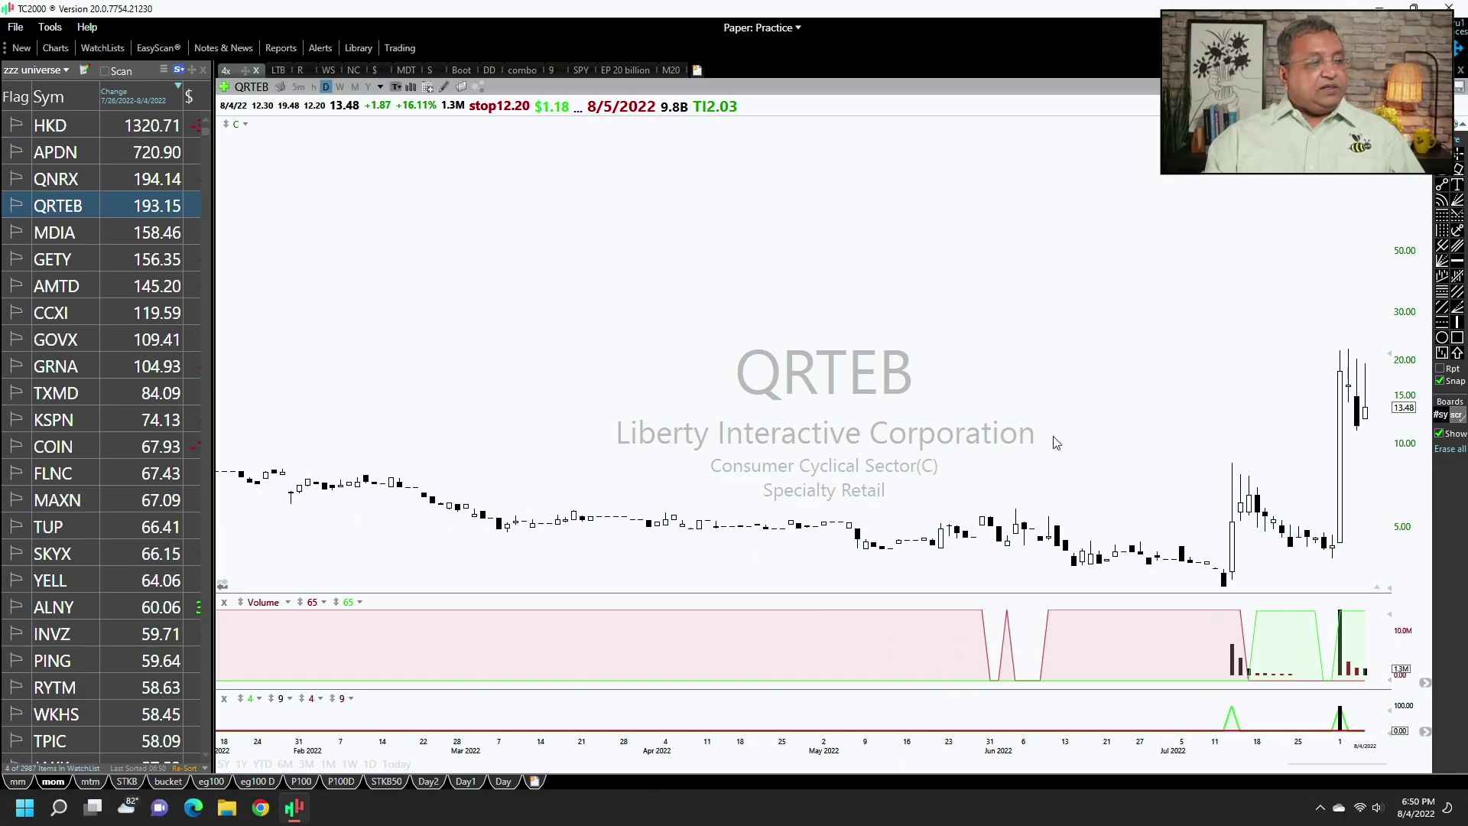
{"action": "key", "text": "space"}
{"action": "key", "text": "space"}
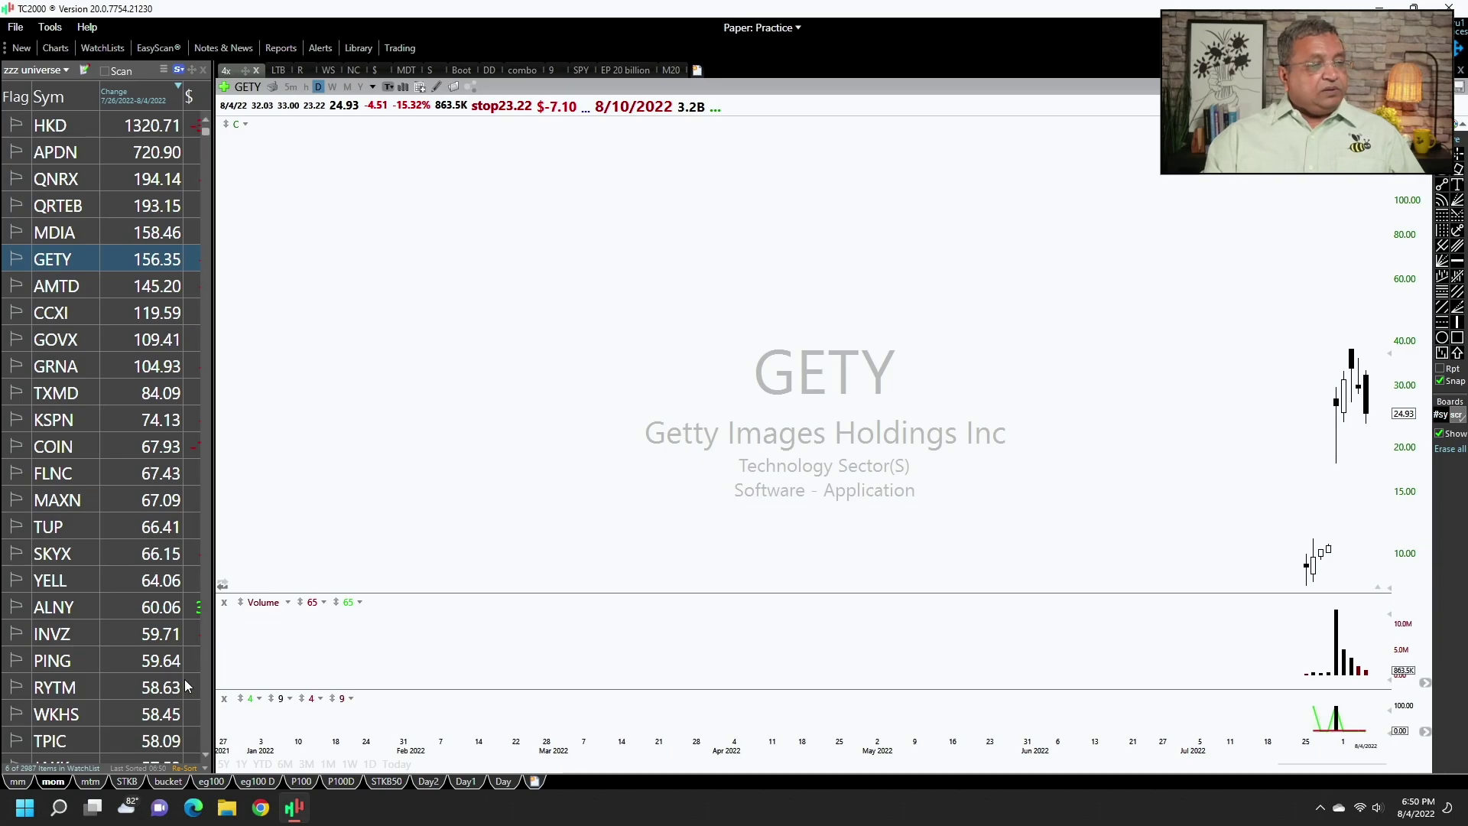
{"action": "key", "text": "space"}
{"action": "key", "text": "Down"}
{"action": "key", "text": "Down"}
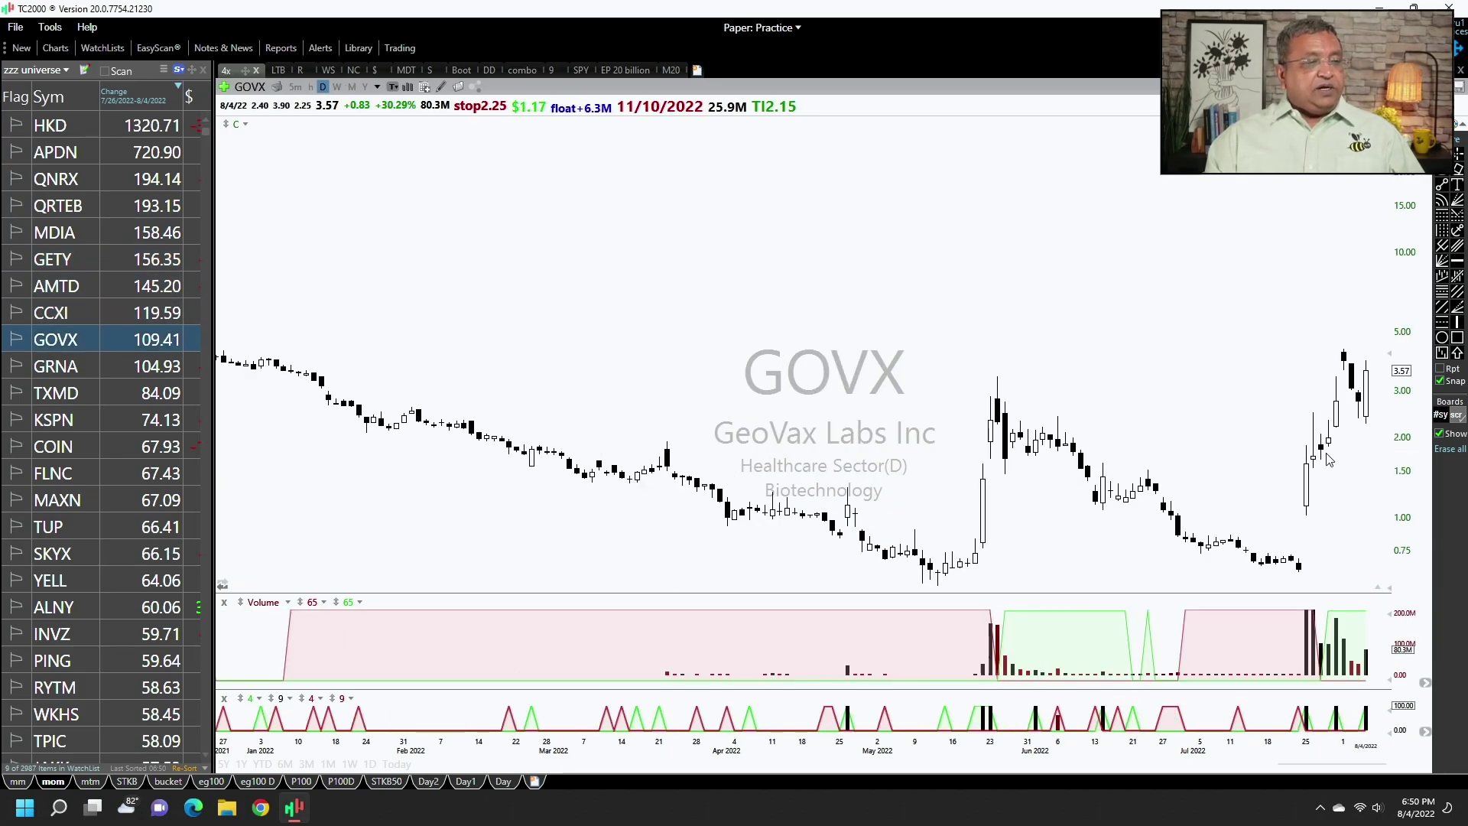
{"action": "left_click", "coordinate": [1366, 414]}
{"action": "left_click", "coordinate": [1366, 413]}
{"action": "left_click", "coordinate": [1365, 413]}
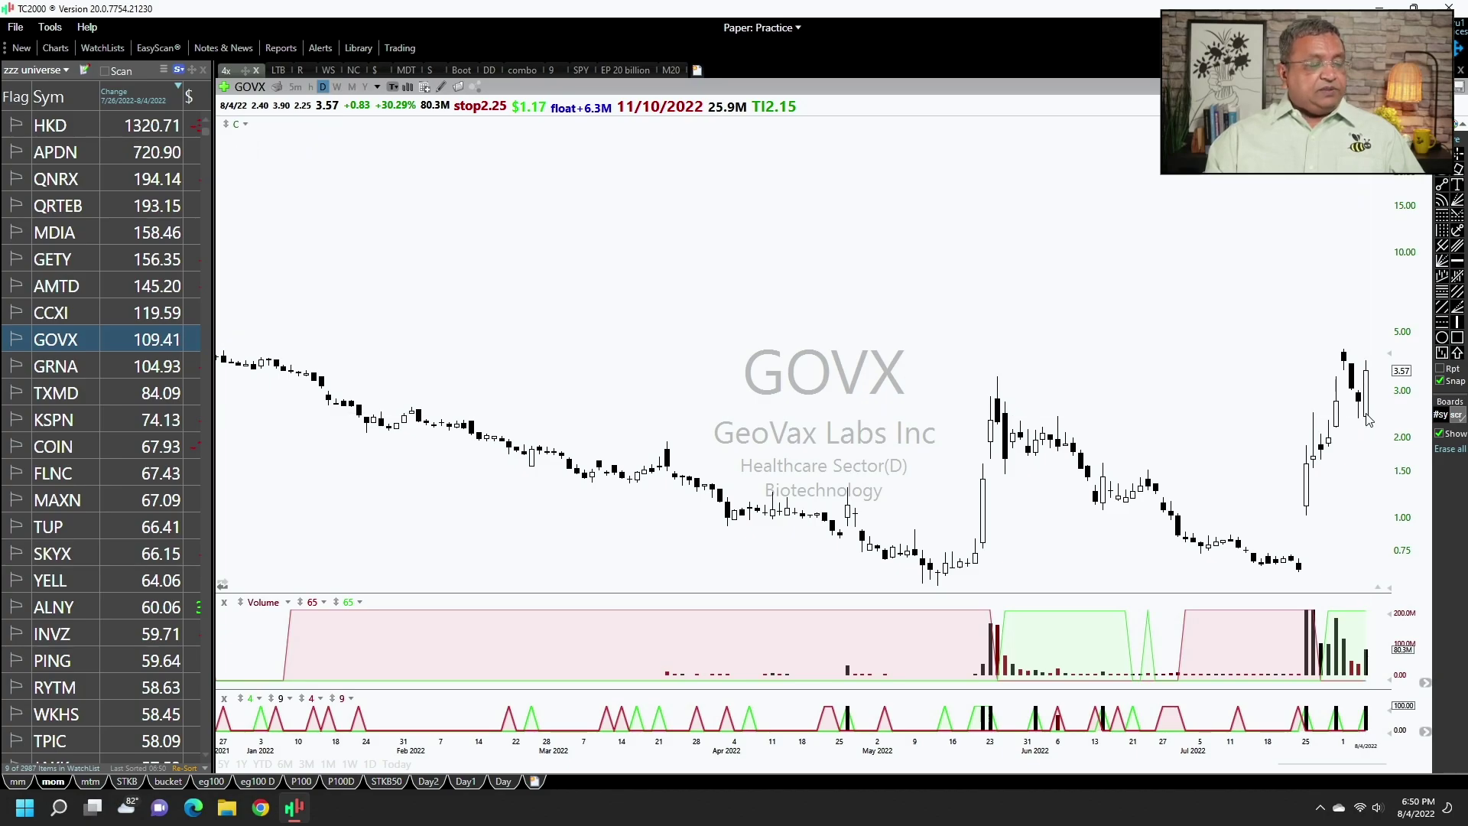
{"action": "left_click", "coordinate": [1365, 414]}
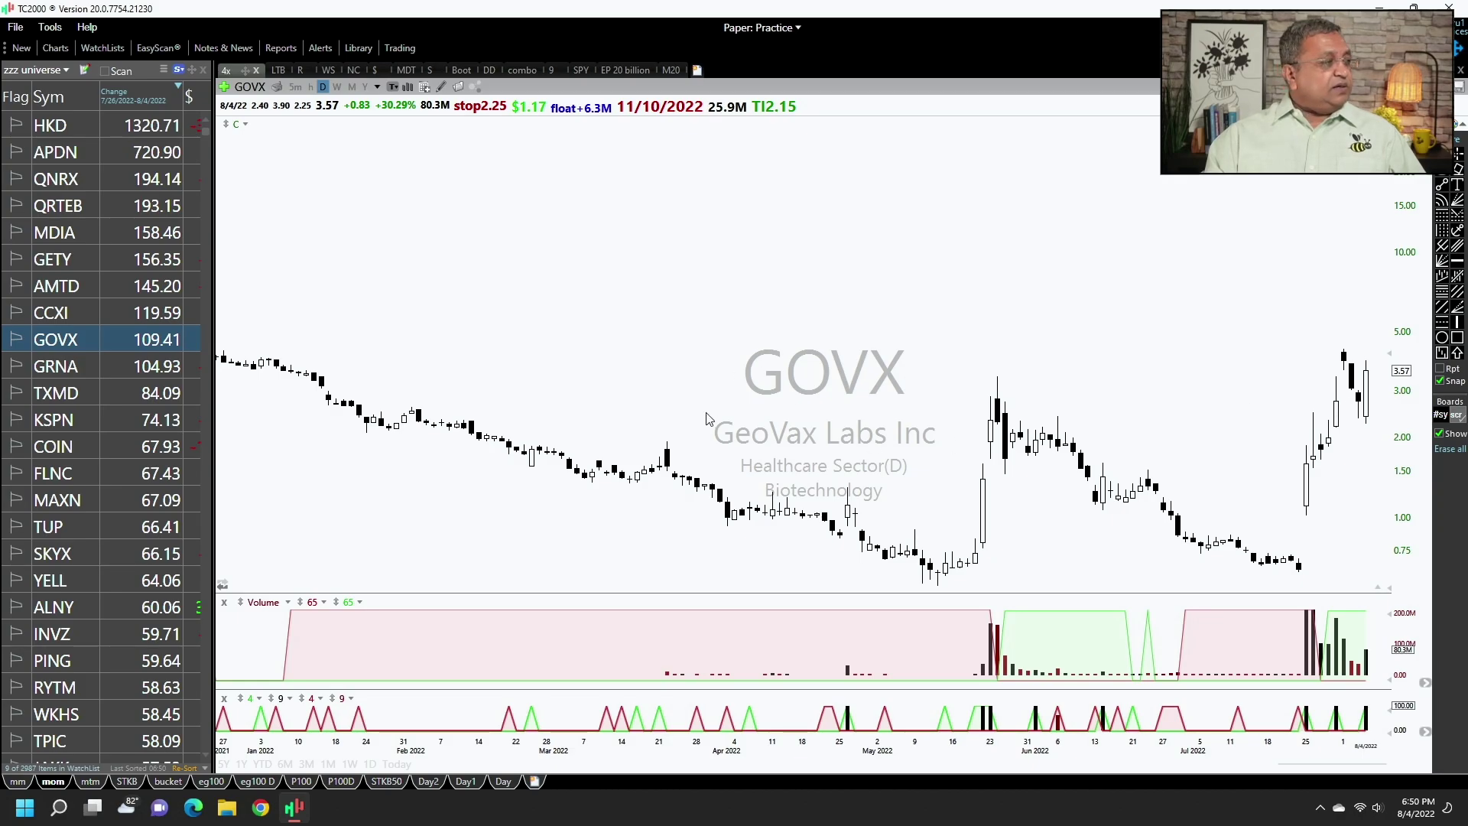
- Measure TXMD's 7/28–7/29 move, then read COIN's 8/2/22 bar values
{"action": "key", "text": "Down"}
{"action": "key", "text": "Down"}
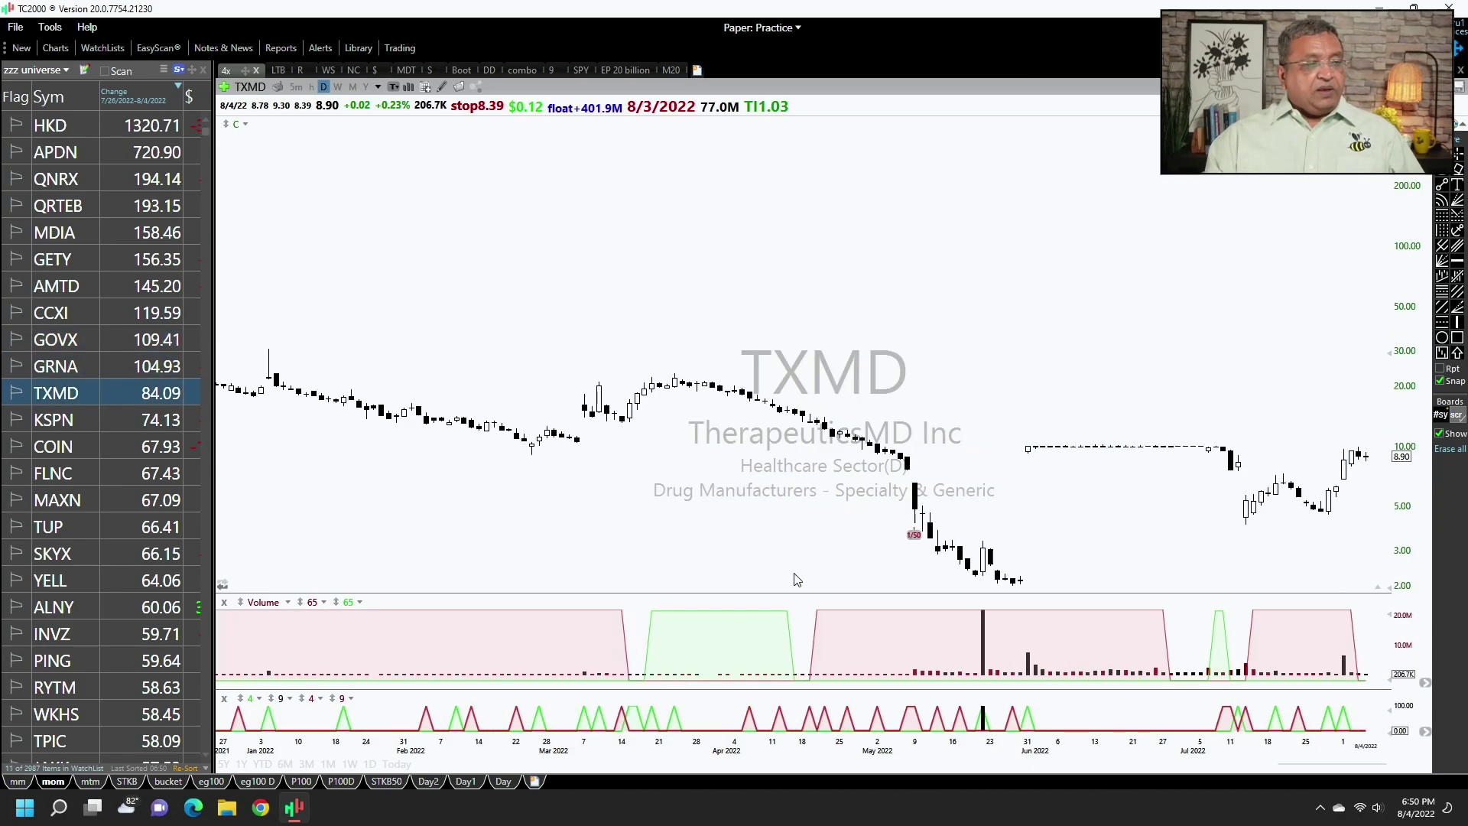
{"action": "left_click", "coordinate": [1331, 503]}
{"action": "left_click_drag", "start_coordinate": [1330, 503], "coordinate": [1352, 451]}
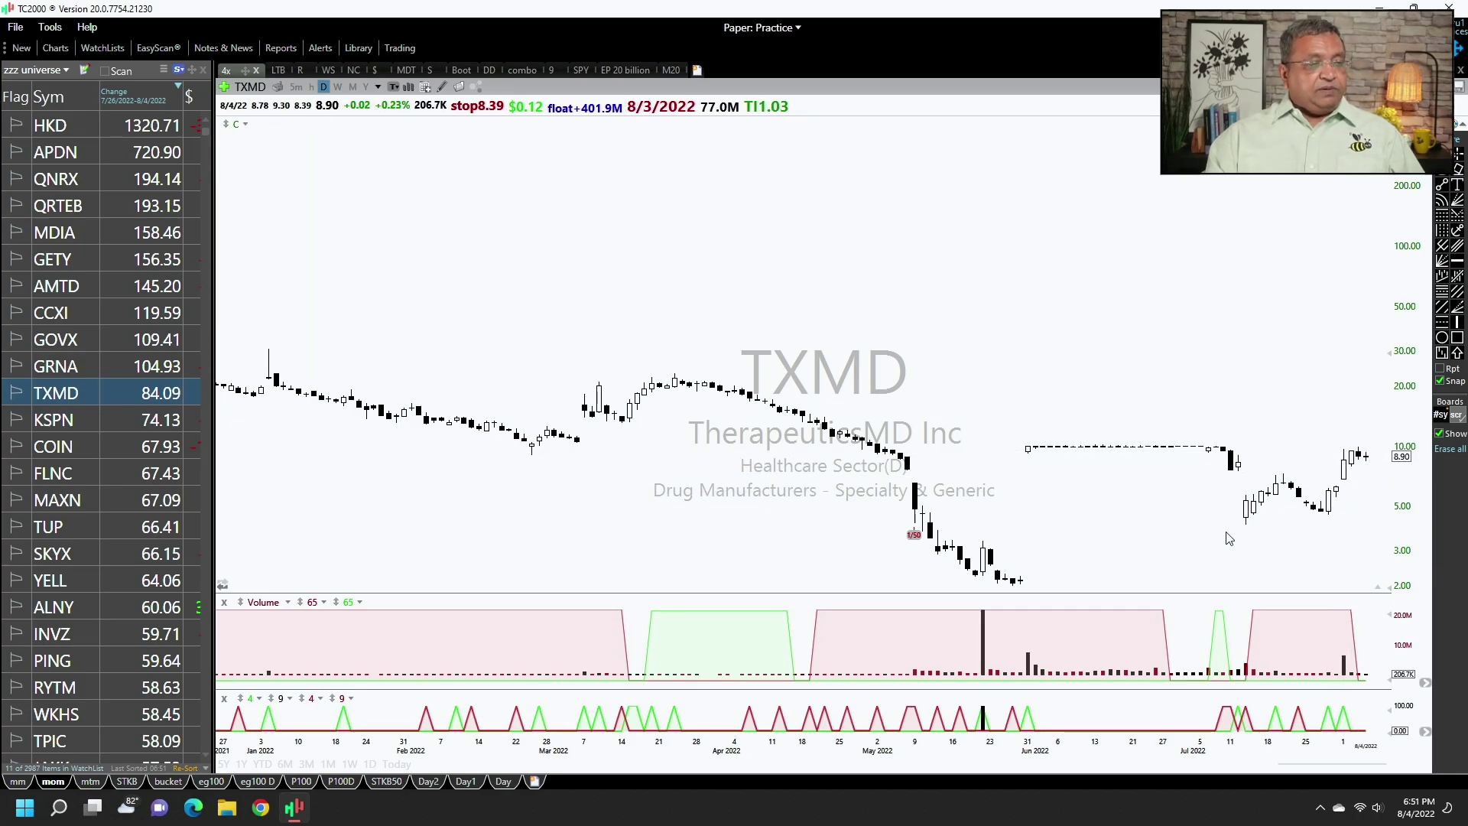
{"action": "key", "text": "Down"}
{"action": "key", "text": "Down"}
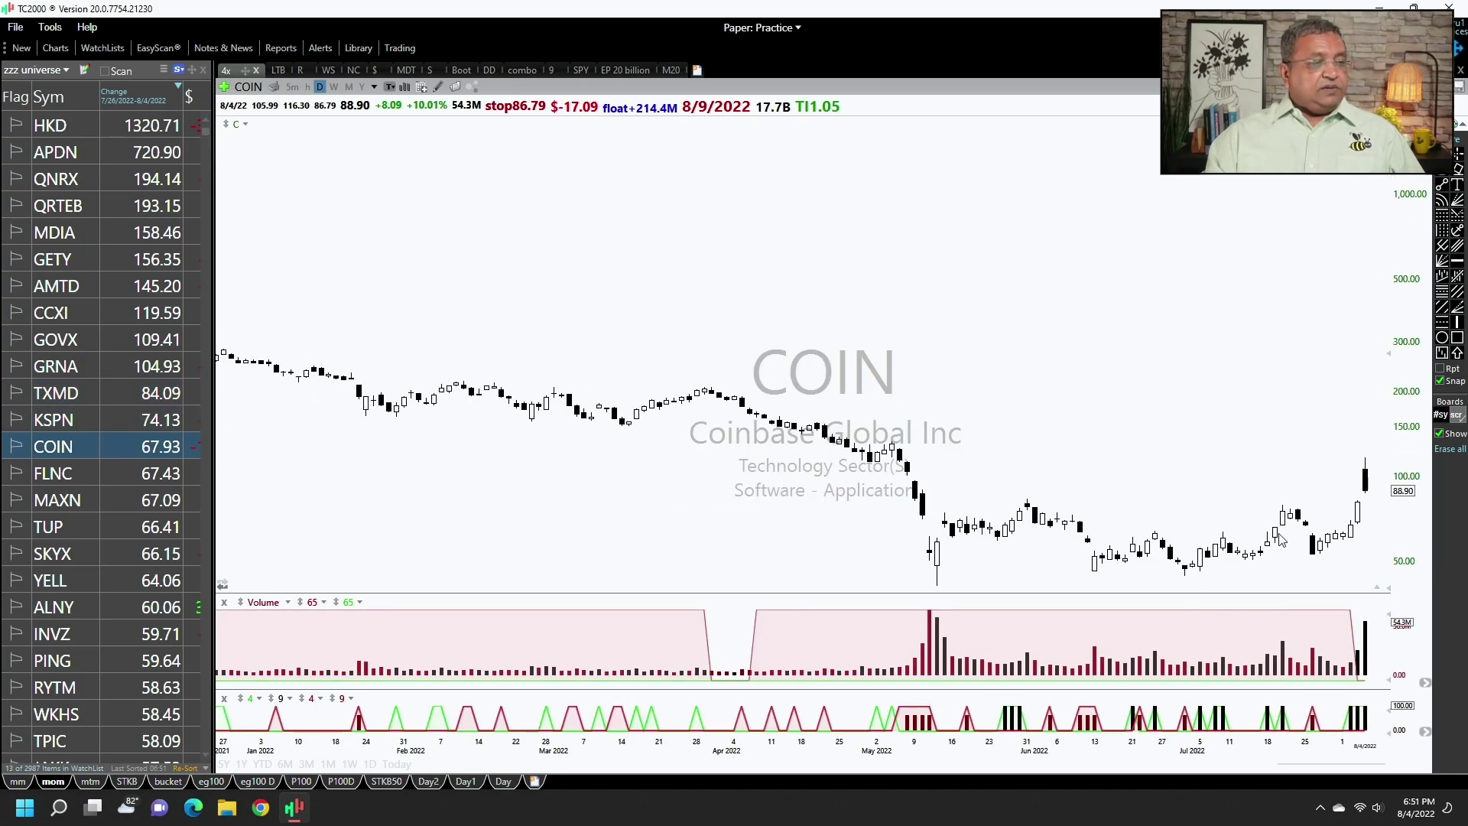
{"action": "left_click", "coordinate": [1351, 536]}
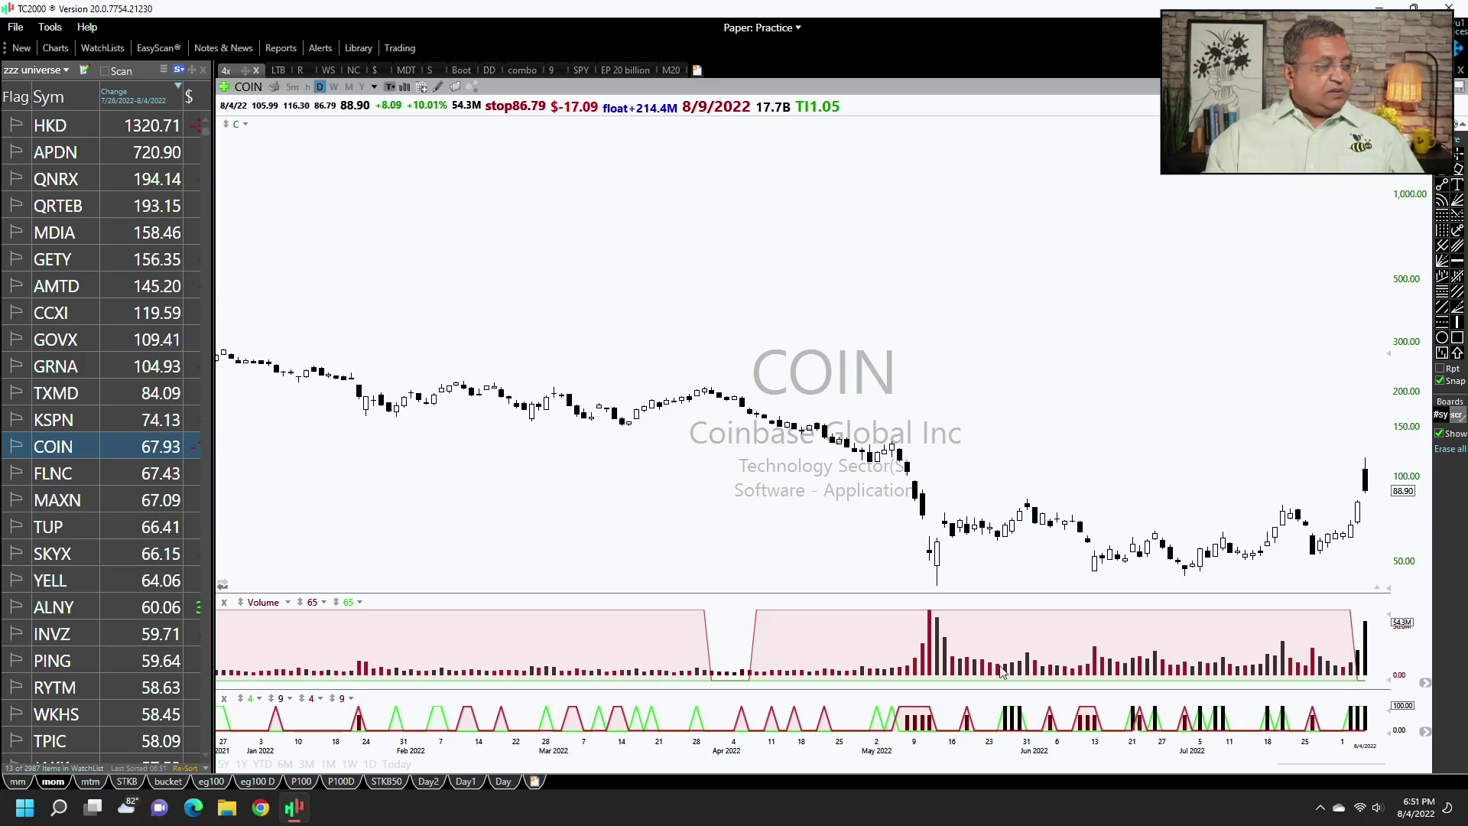
{"action": "left_click", "coordinate": [1356, 572]}
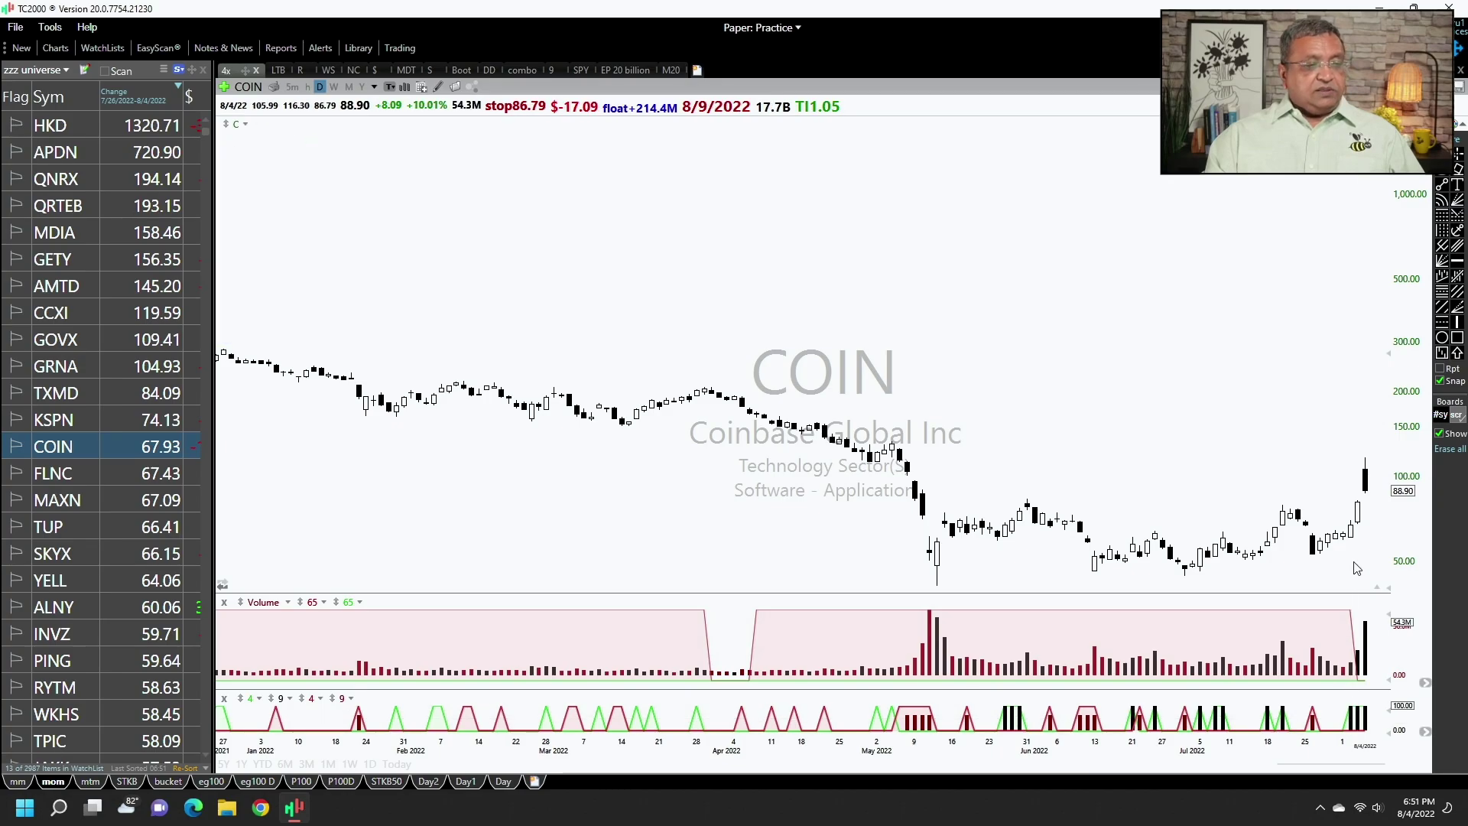
{"action": "left_click", "coordinate": [1356, 535]}
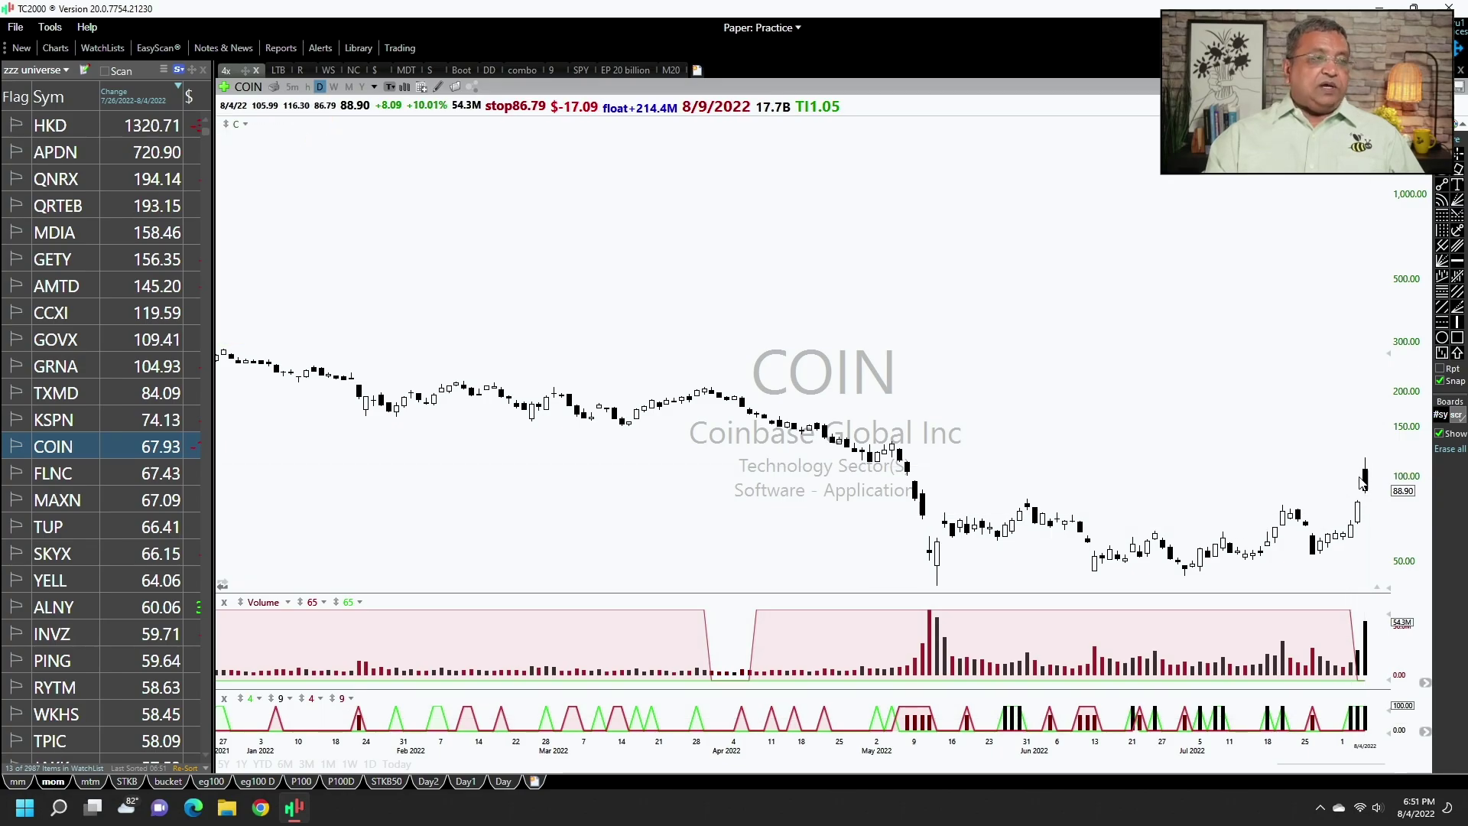
- Advance past FLNC to TUP and read TUP's 8/3/22 bar prices
{"action": "key", "text": "space"}
{"action": "key", "text": "space"}
{"action": "key", "text": "space"}
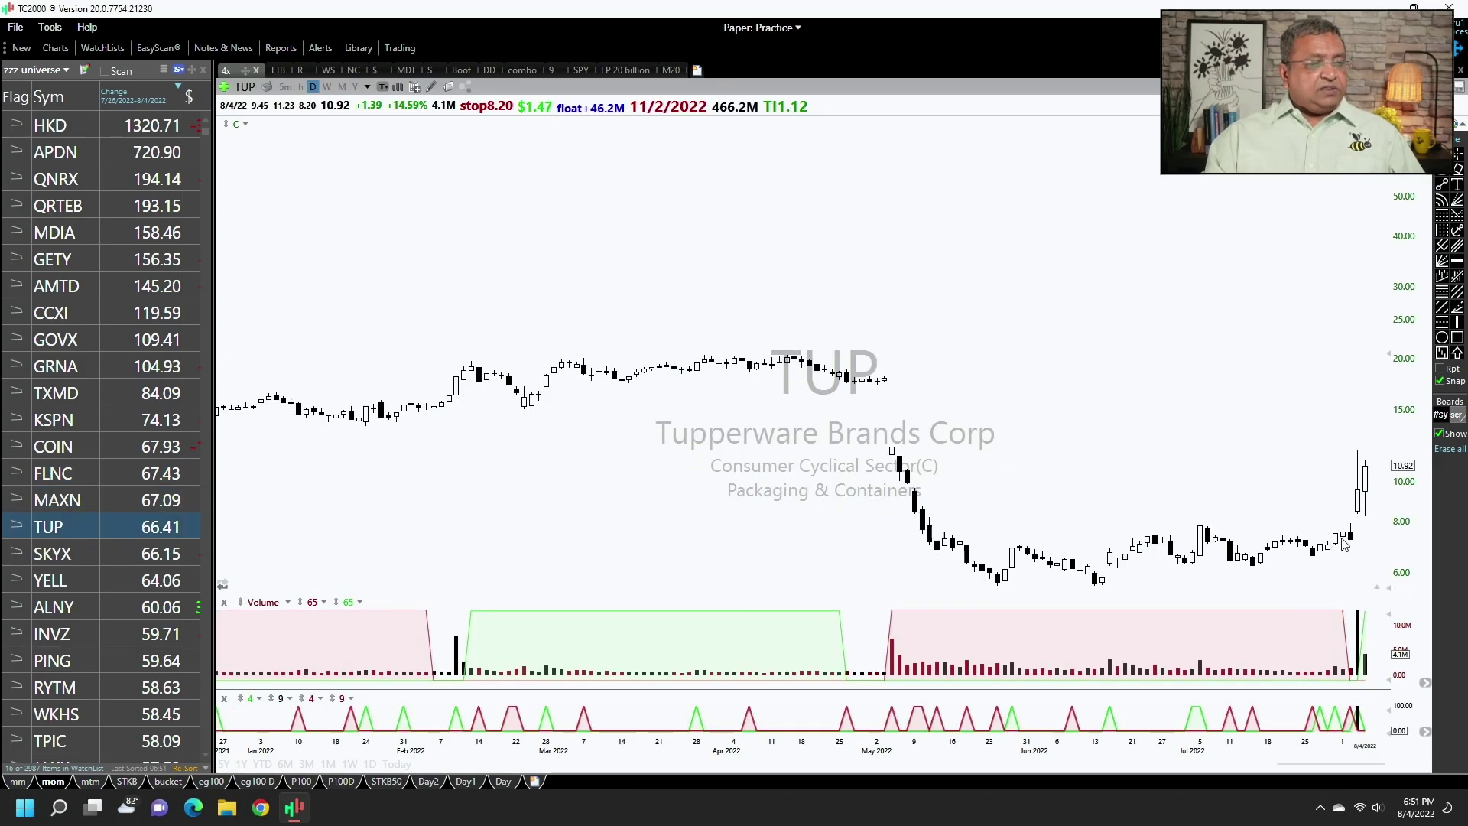
{"action": "key", "text": "space"}
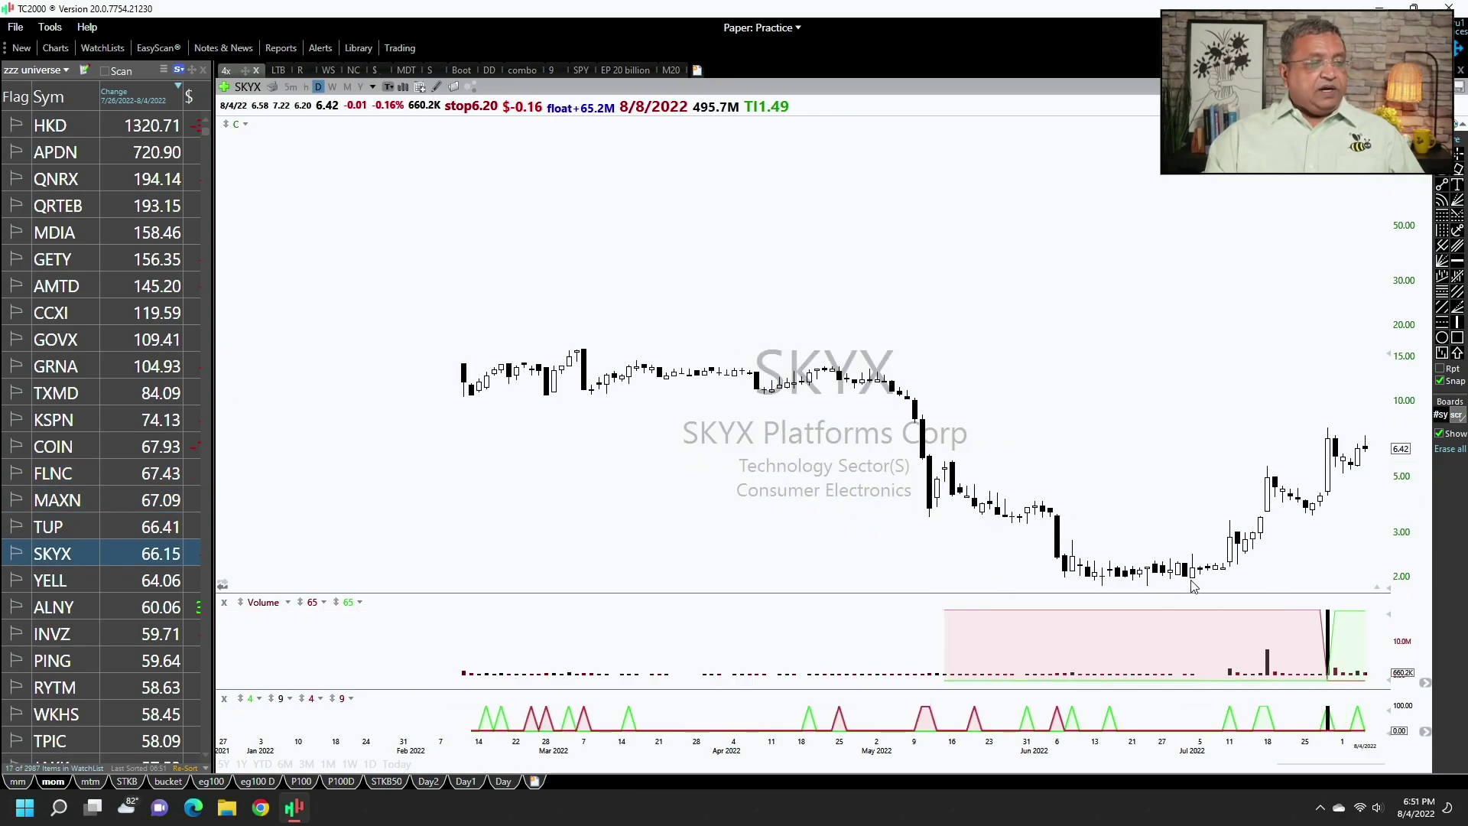
{"action": "left_click", "coordinate": [115, 535]}
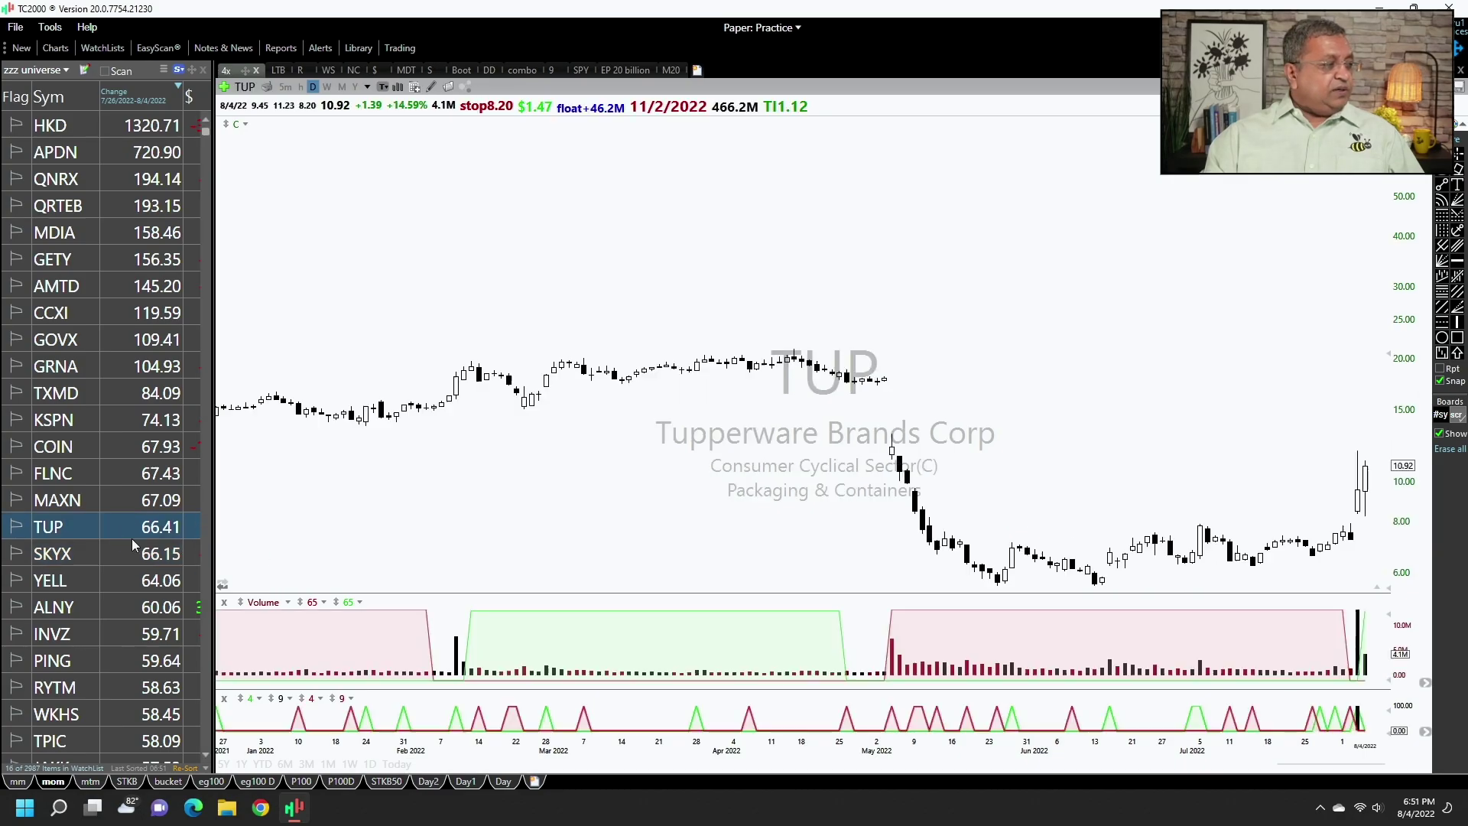
{"action": "left_click", "coordinate": [1360, 513]}
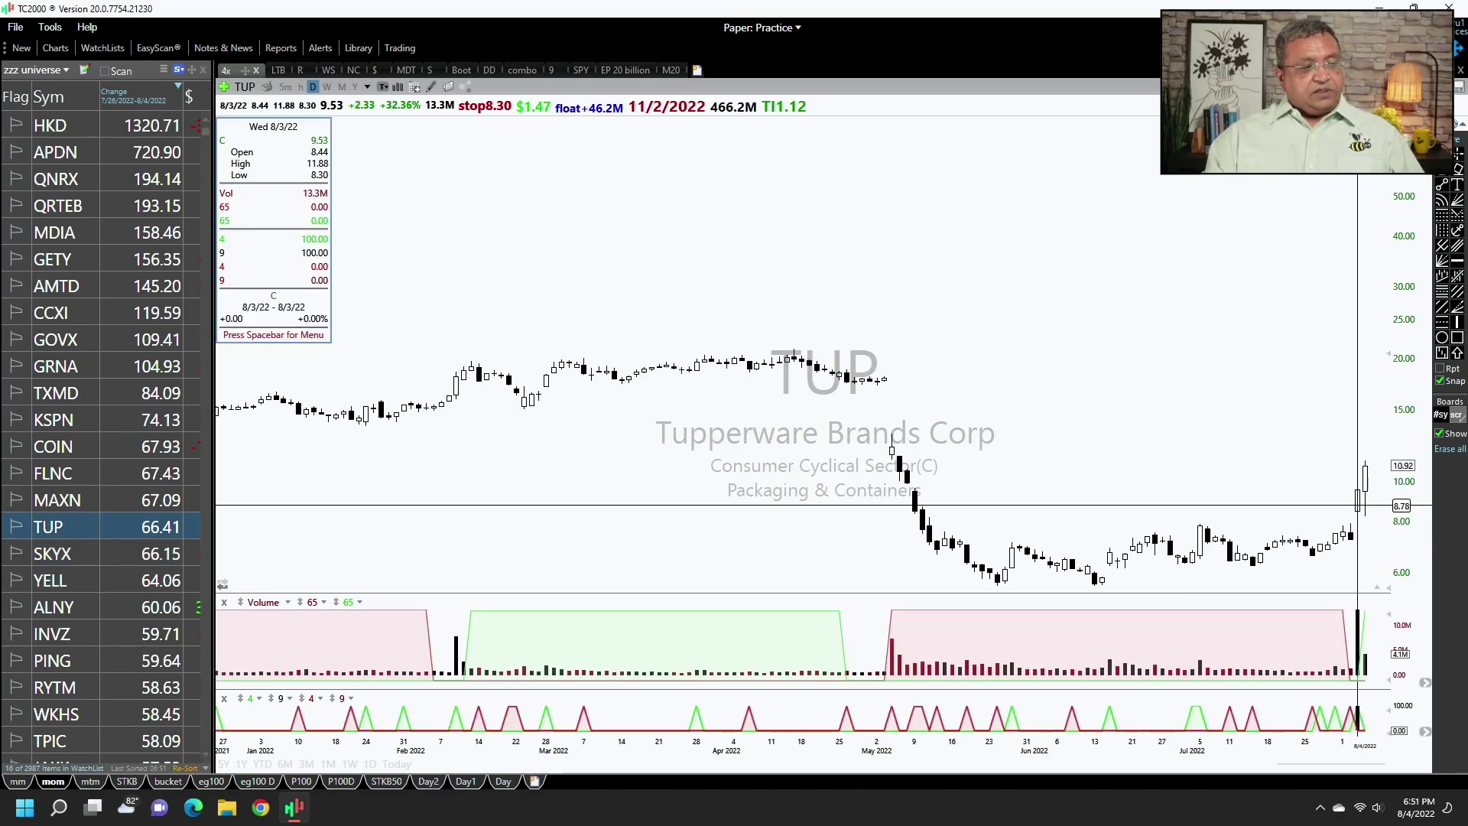
{"action": "left_click", "coordinate": [1358, 515]}
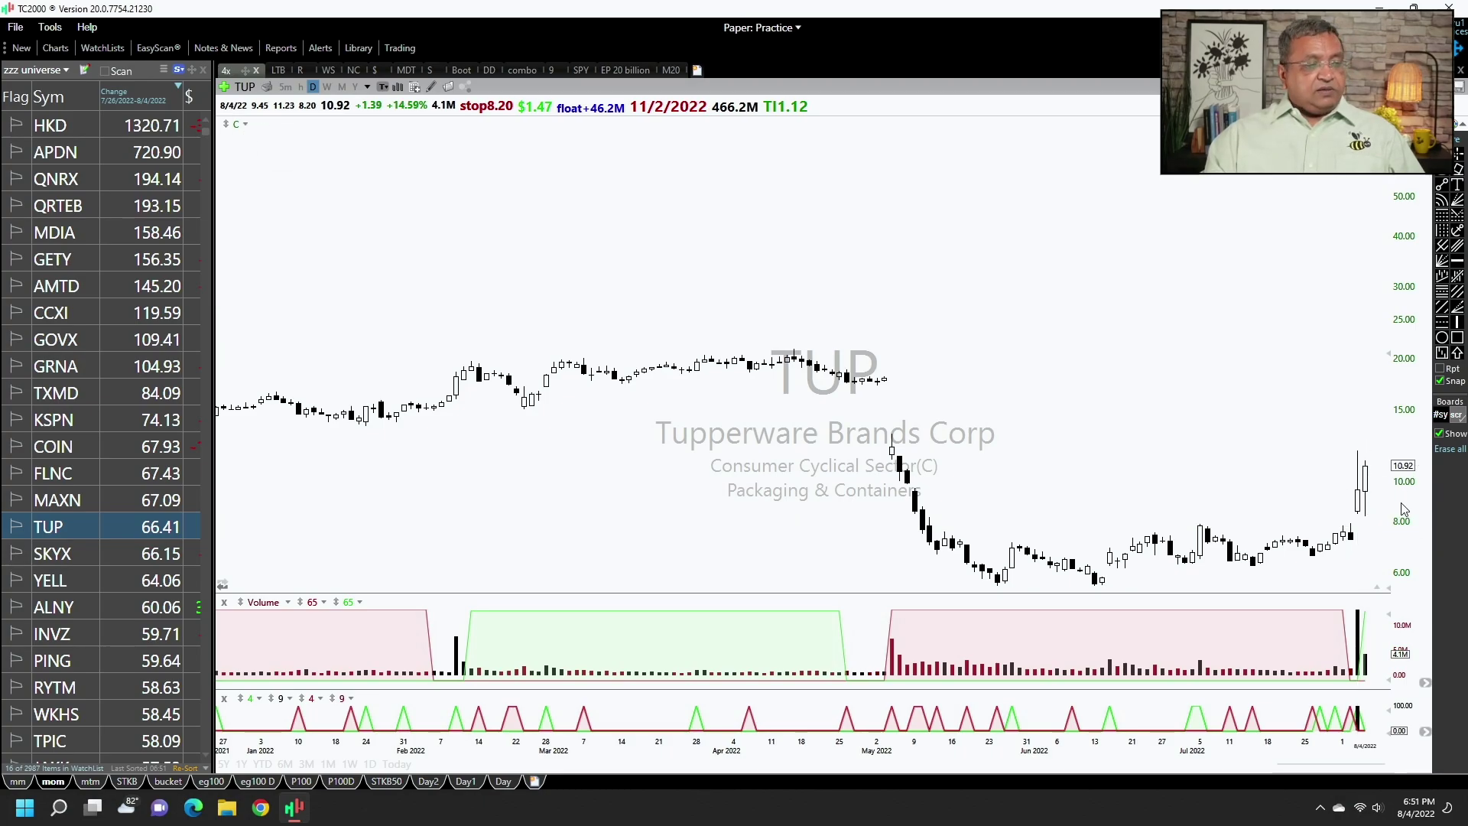
- Check YELL's 8/4/22 candle, then step through ALNY, PING, RYTM, WKHS and TPIC to JAKK
{"action": "key", "text": "space"}
{"action": "key", "text": "space"}
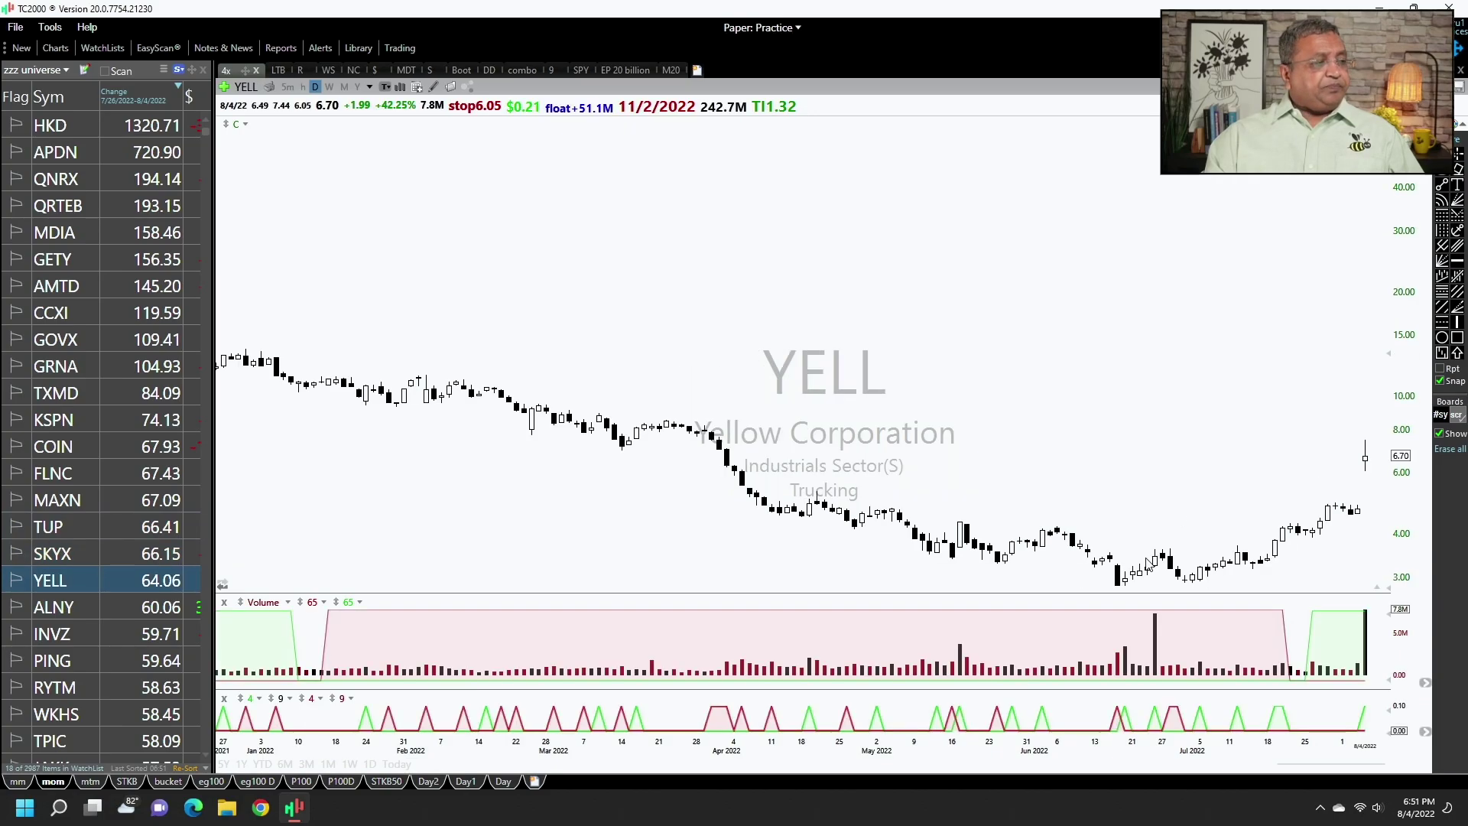
{"action": "left_click", "coordinate": [1365, 458]}
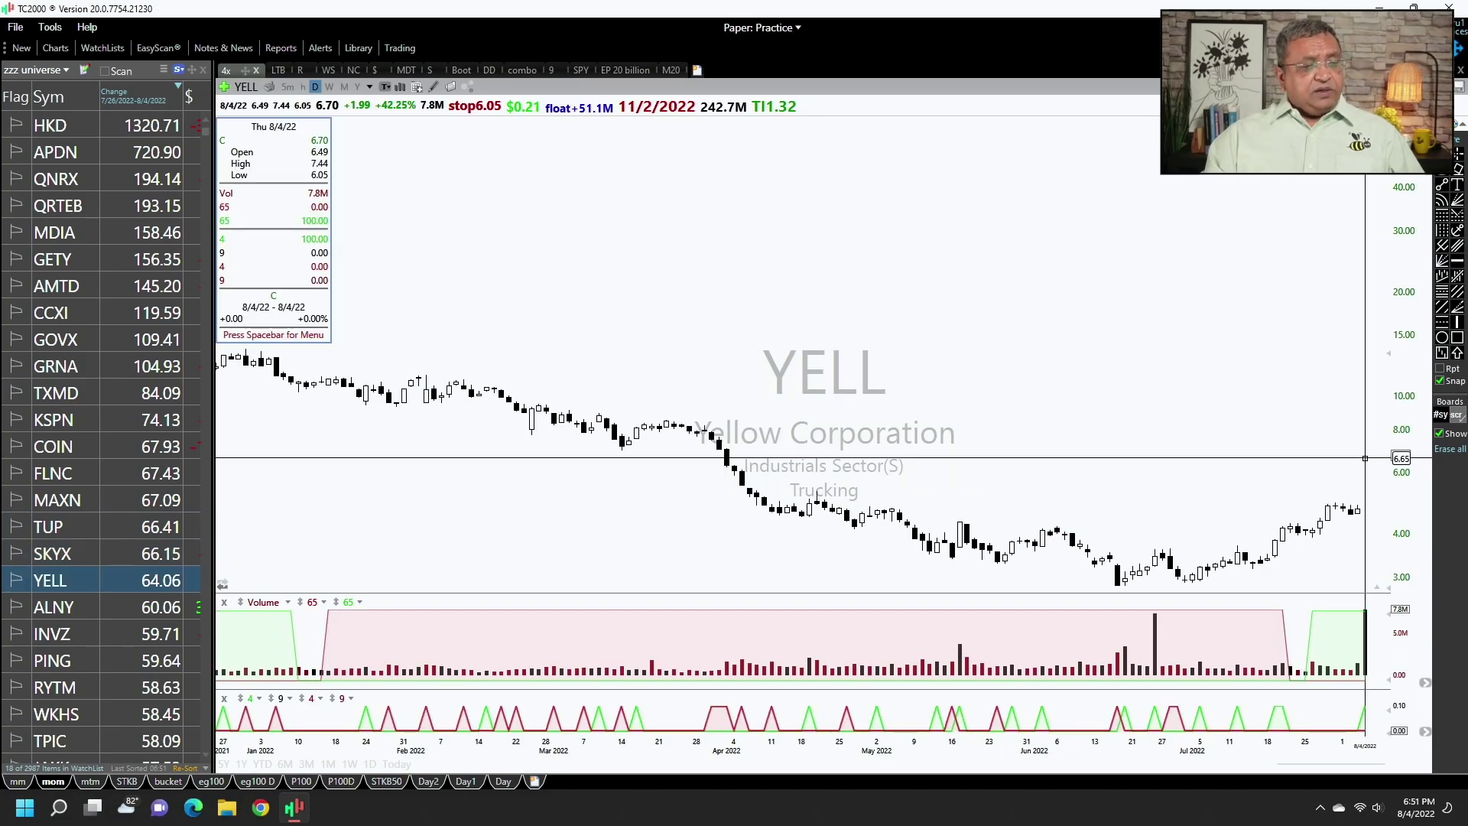
{"action": "left_click", "coordinate": [1365, 458]}
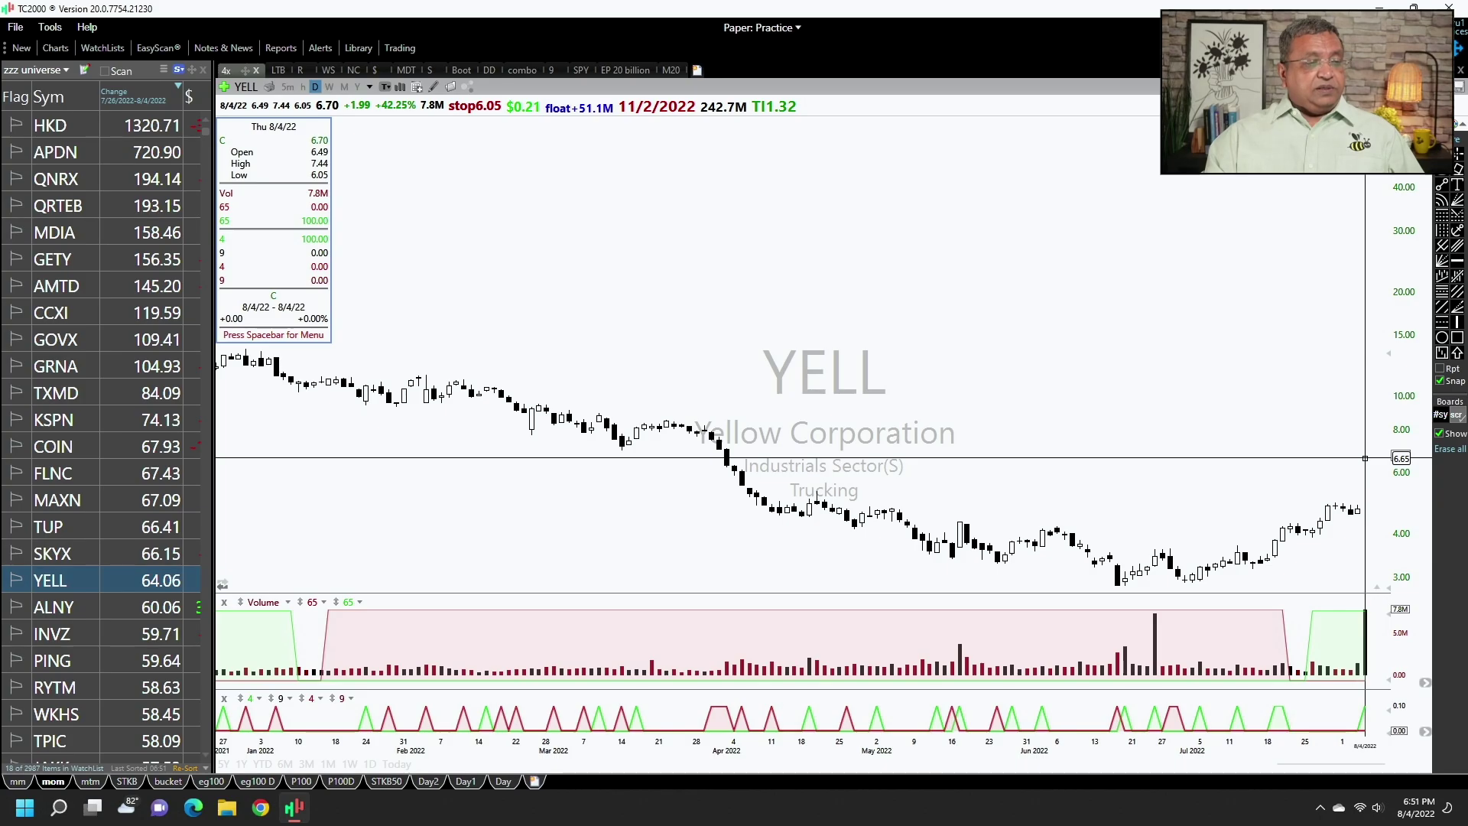
{"action": "key", "text": "space"}
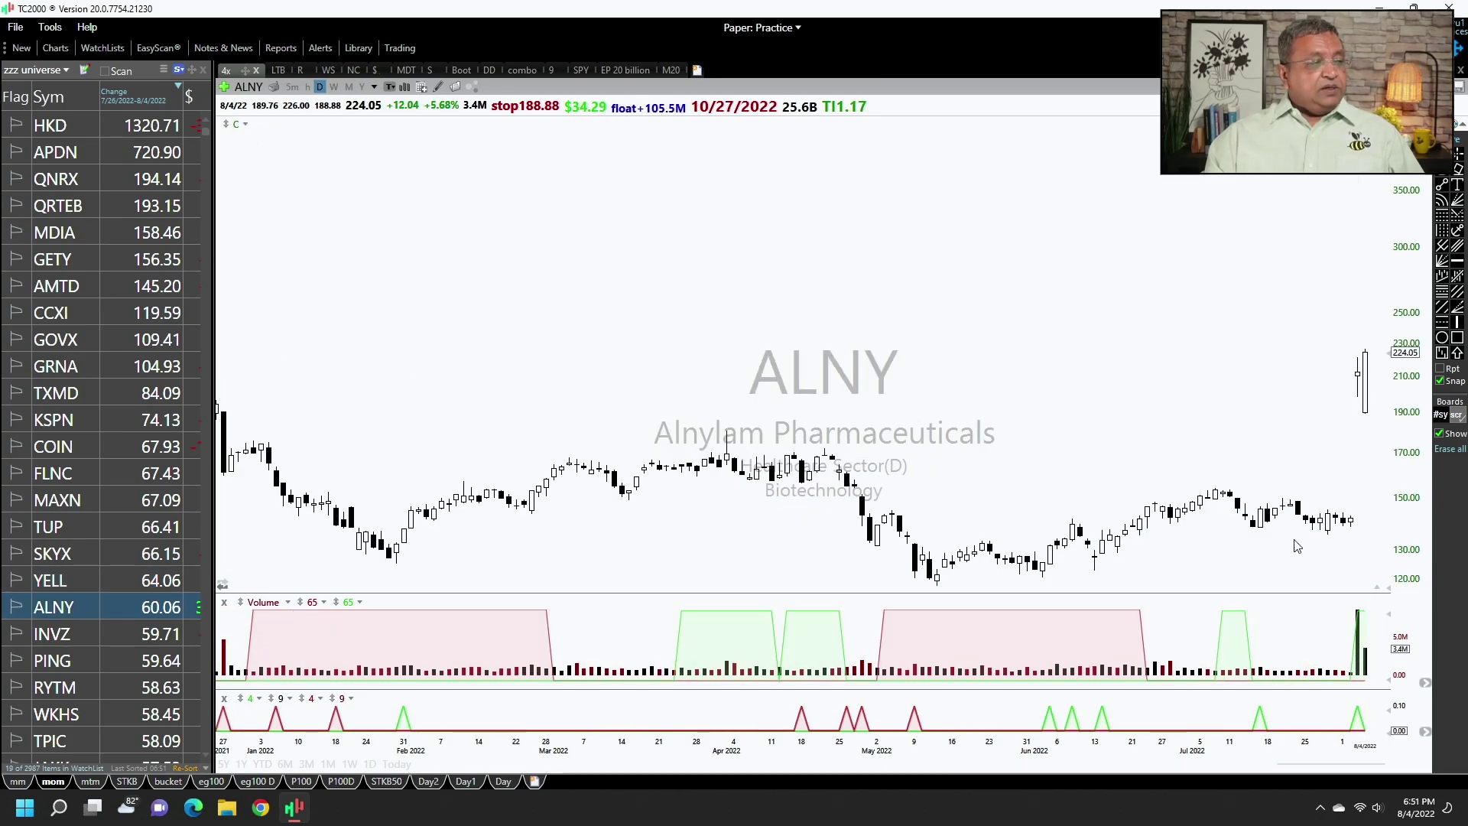
{"action": "key", "text": "space"}
{"action": "key", "text": "space"}
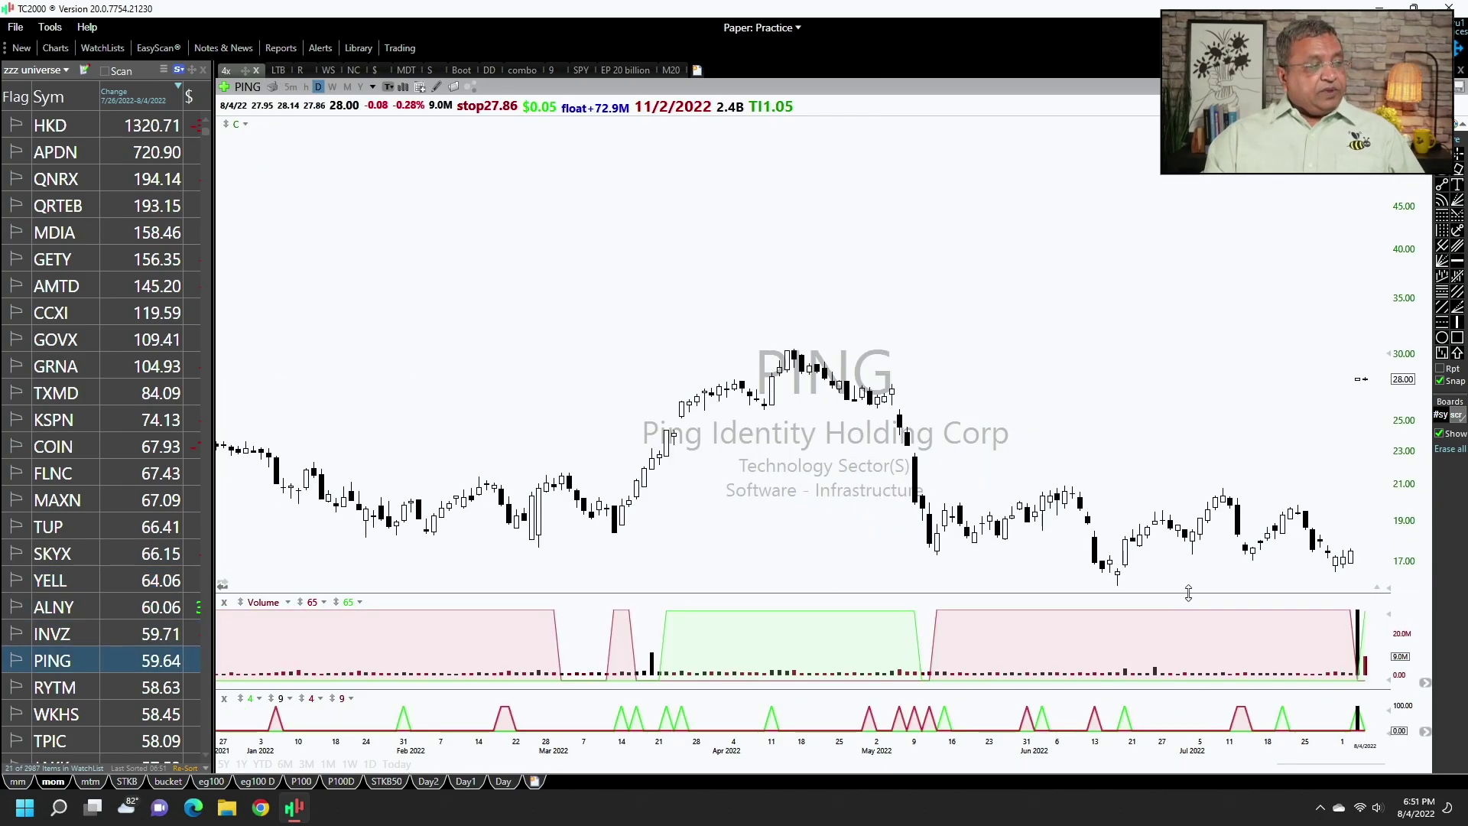
{"action": "key", "text": "space"}
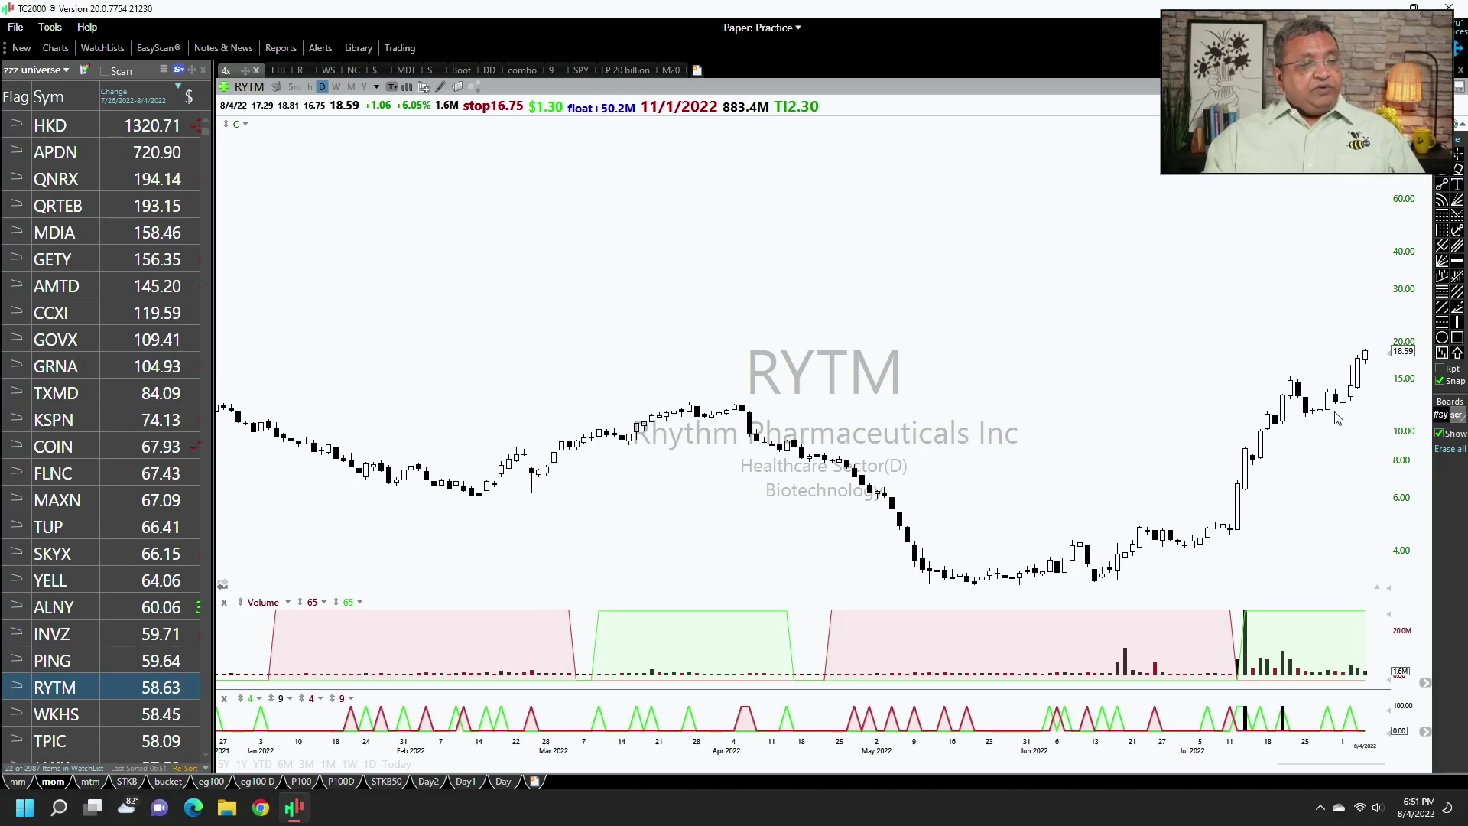
{"action": "key", "text": "space"}
{"action": "key", "text": "space"}
{"action": "key", "text": "space"}
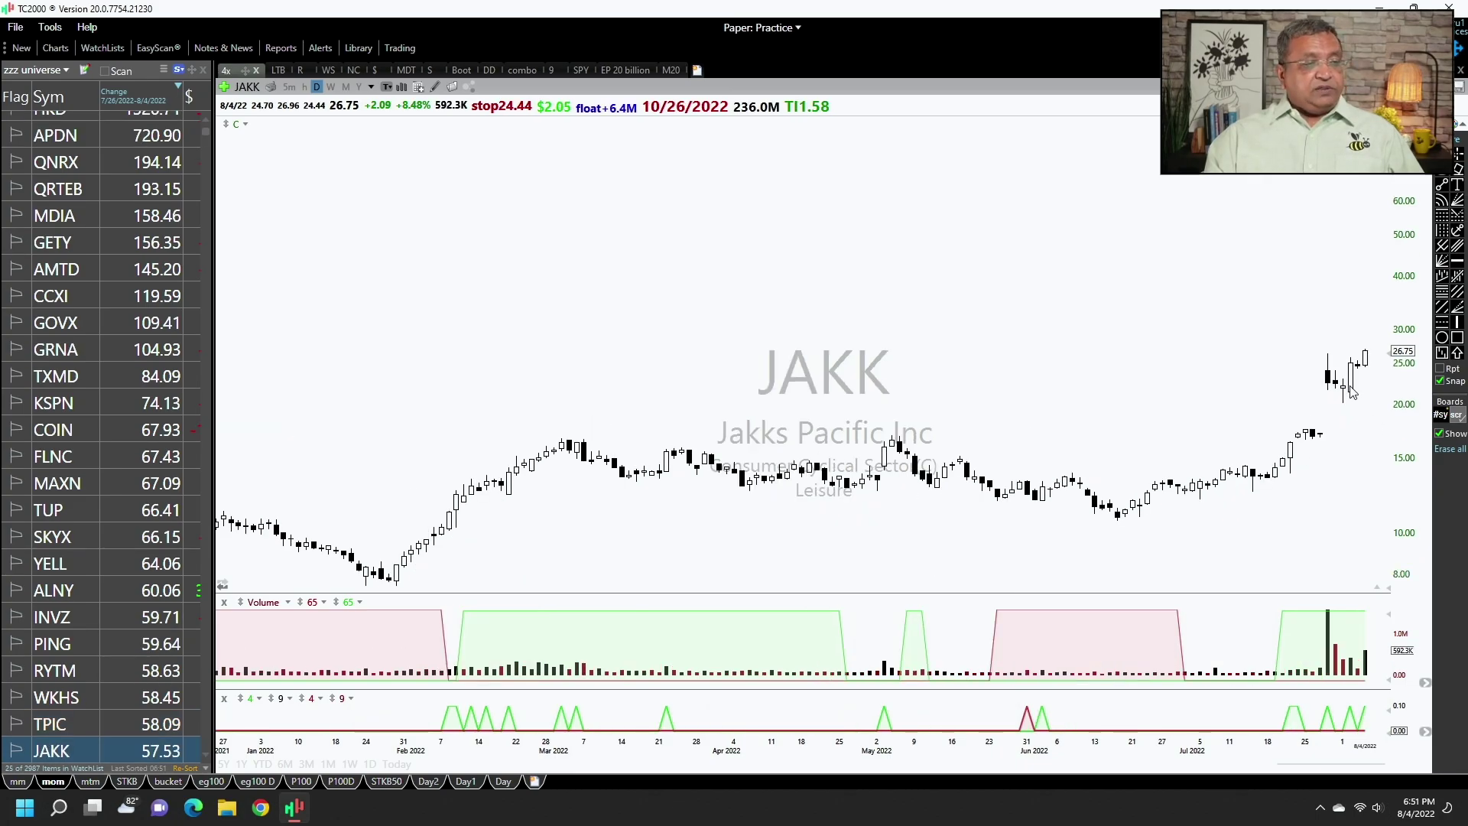
- Check JAKK's bar values, then revisit REV and inspect its recent bars
{"action": "left_click", "coordinate": [1350, 392]}
{"action": "left_click", "coordinate": [1349, 392]}
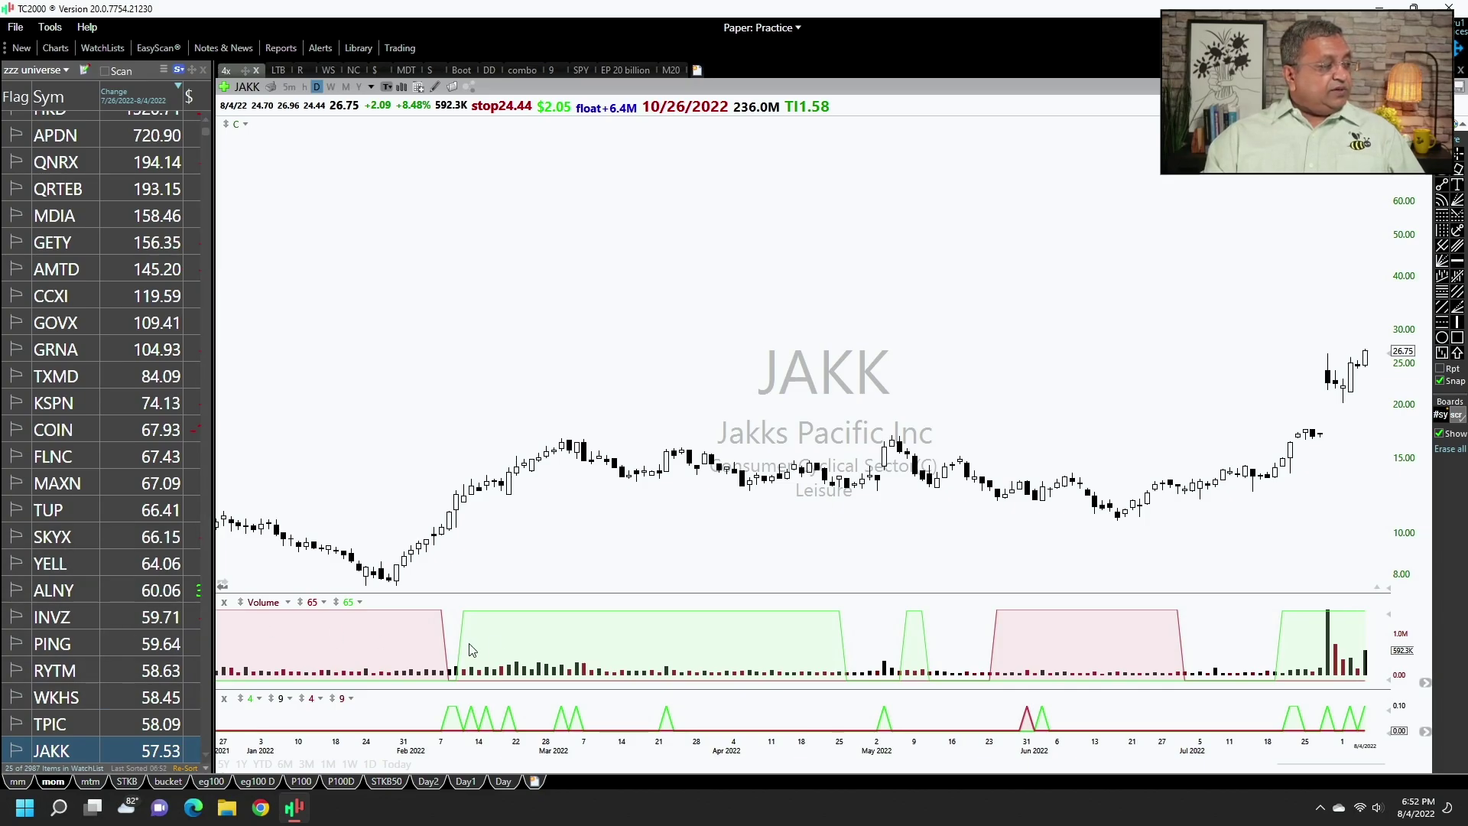
{"action": "key", "text": "space"}
{"action": "key", "text": "space"}
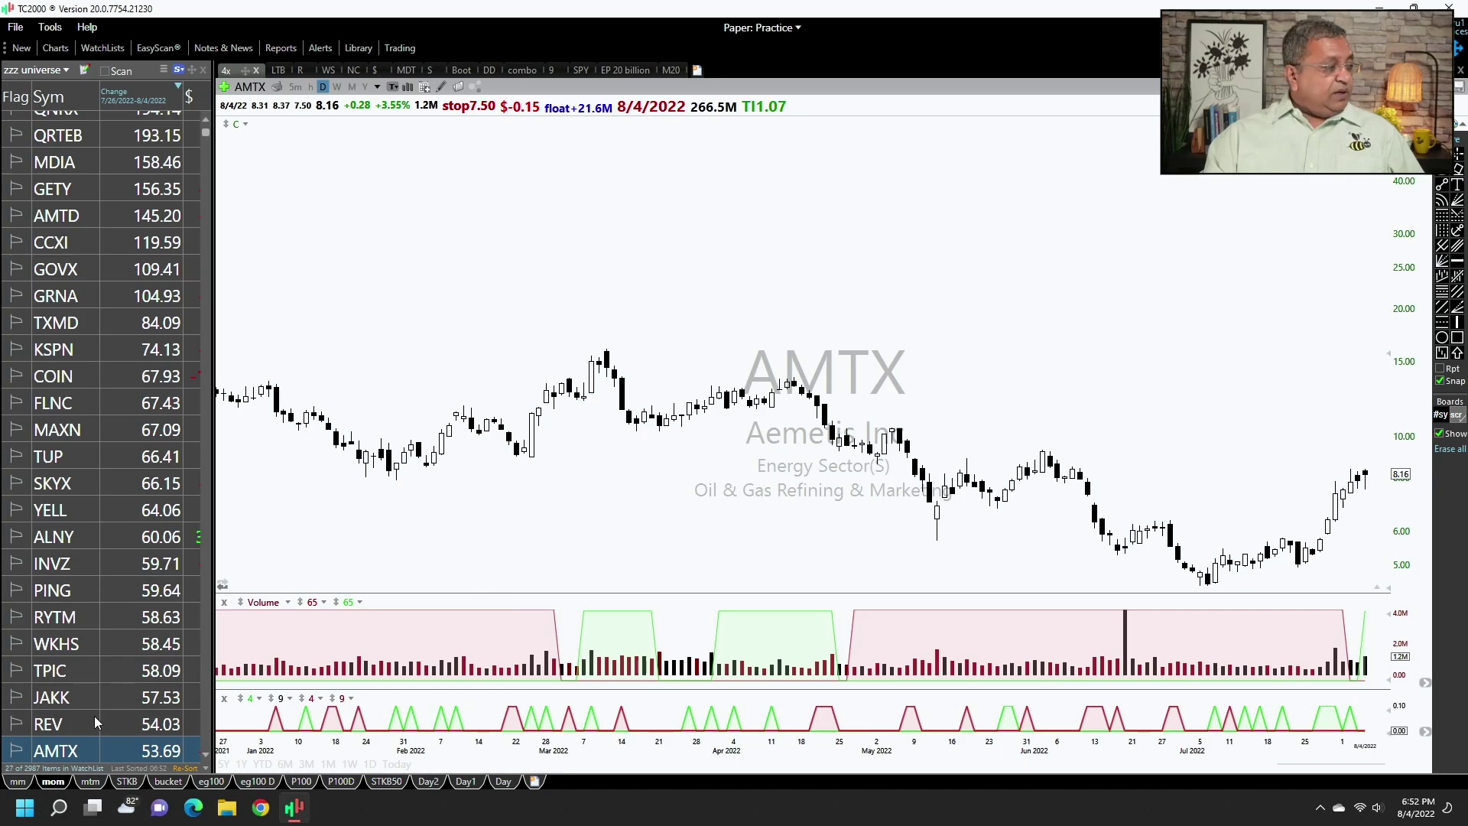
{"action": "left_click", "coordinate": [93, 725]}
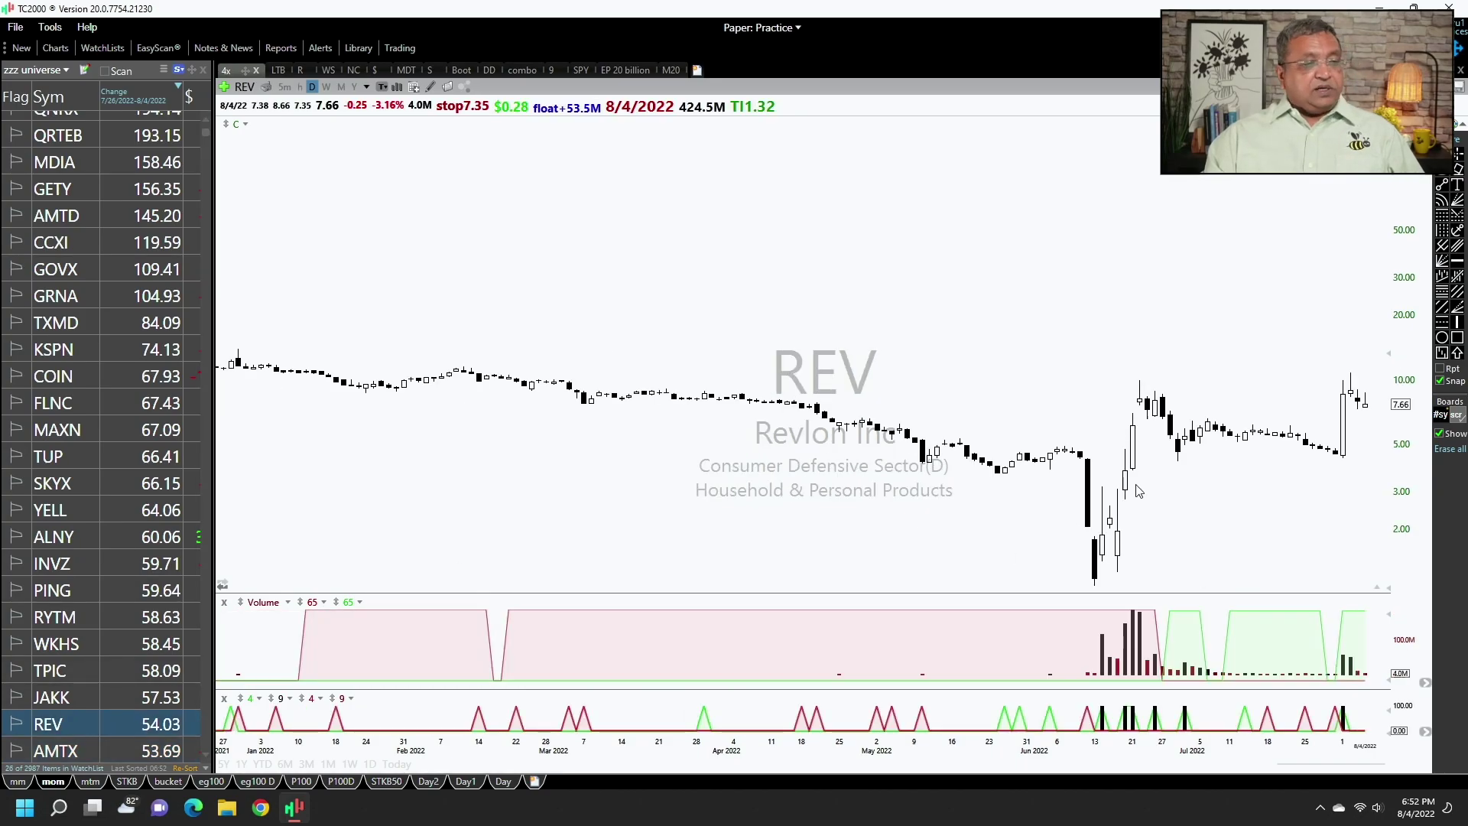
{"action": "left_click", "coordinate": [1345, 443]}
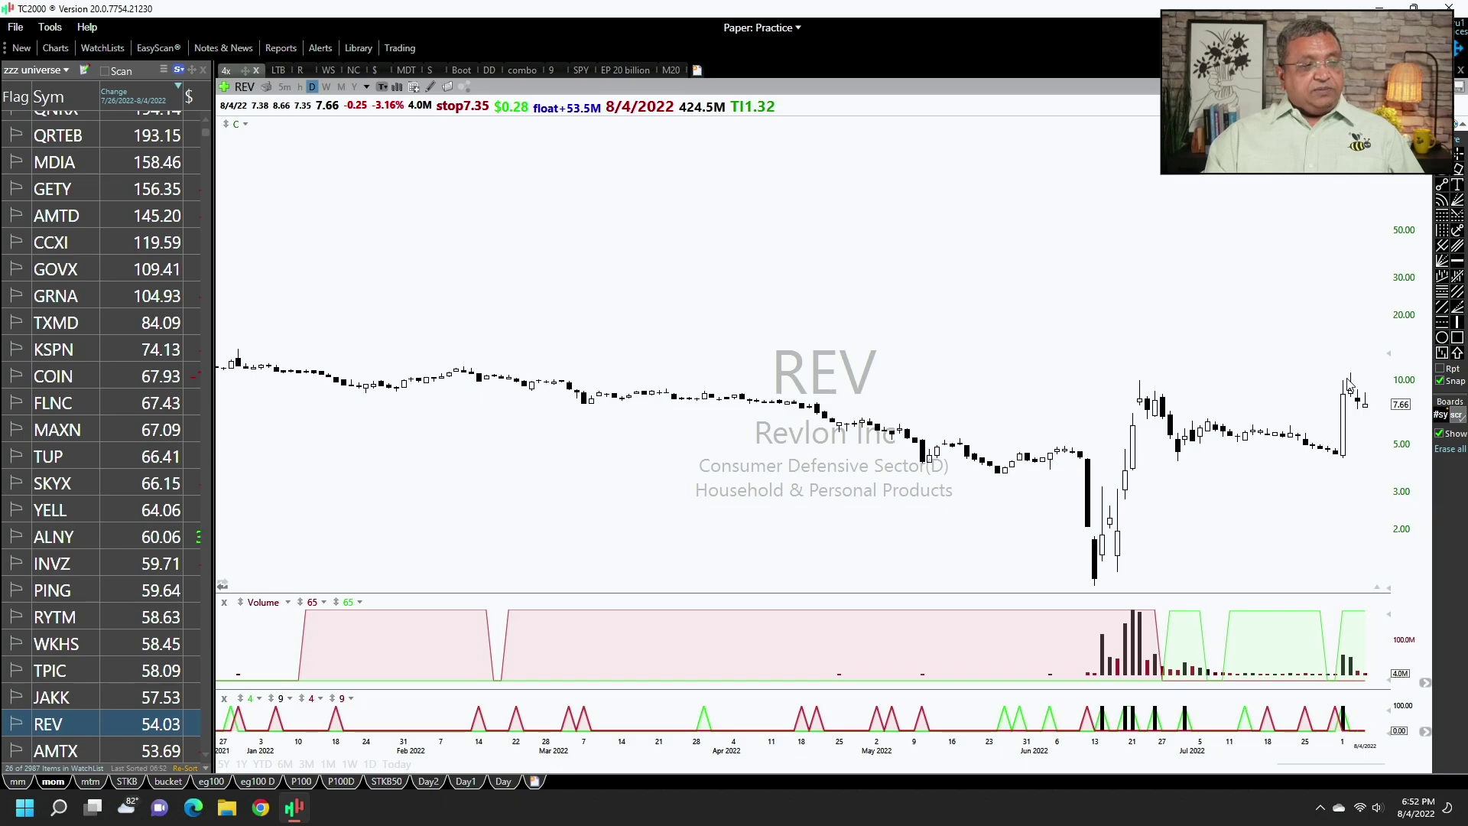
{"action": "left_click", "coordinate": [1346, 449]}
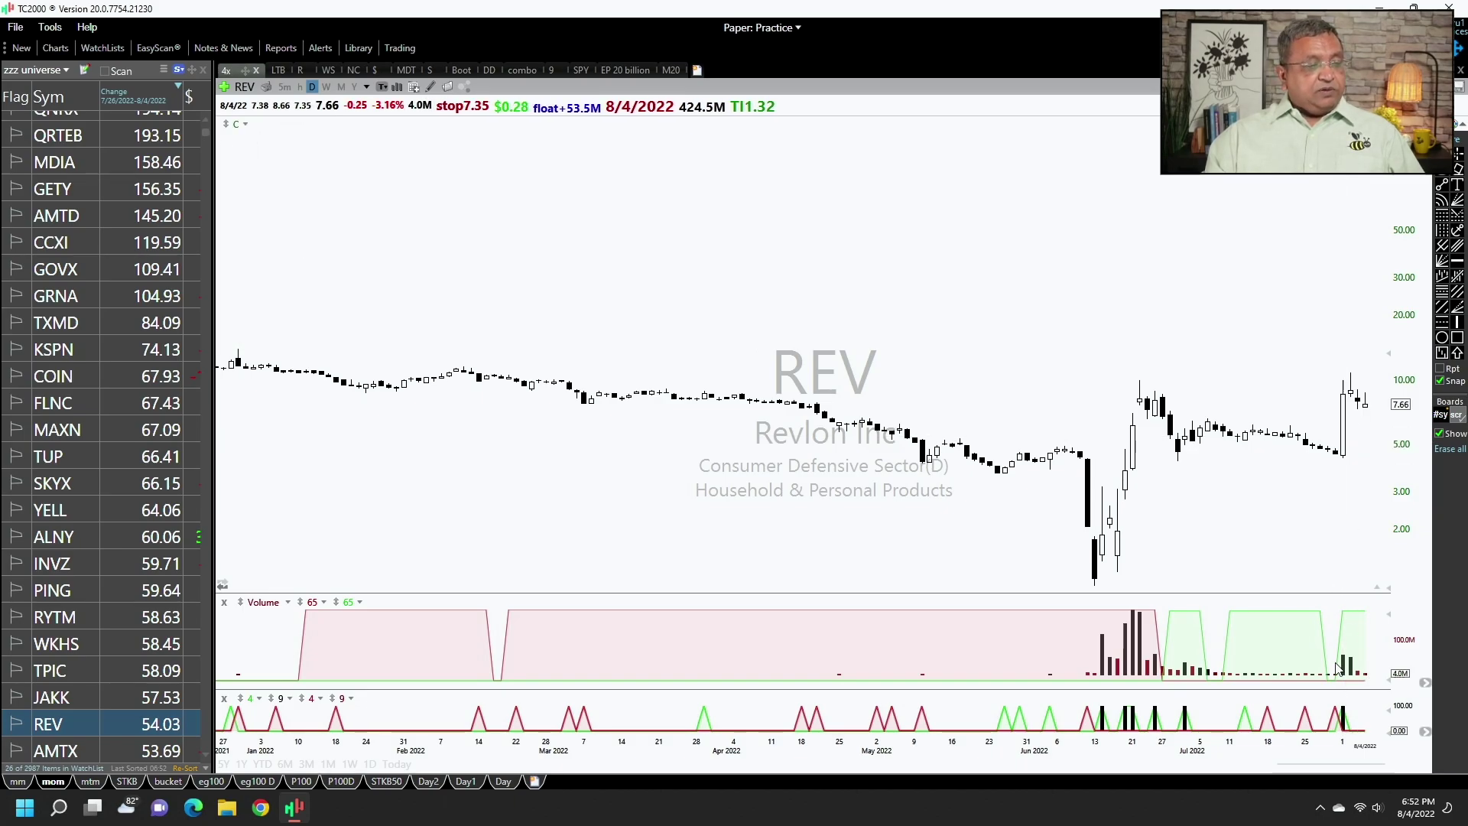
- Move through AMTX and STEM to NOVA, read its latest candles, then step to OMER
{"action": "key", "text": "Down"}
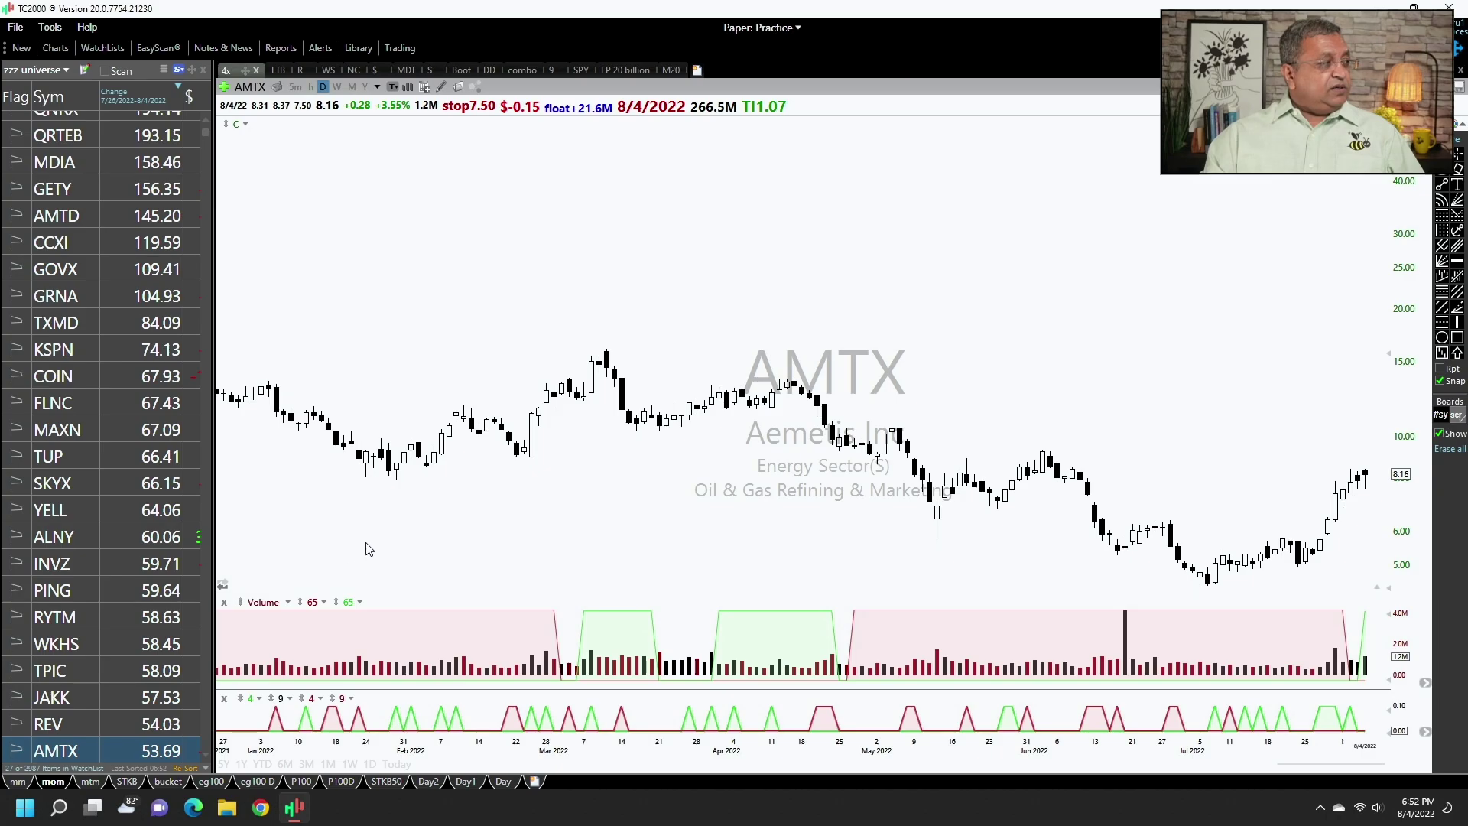
{"action": "key", "text": "space"}
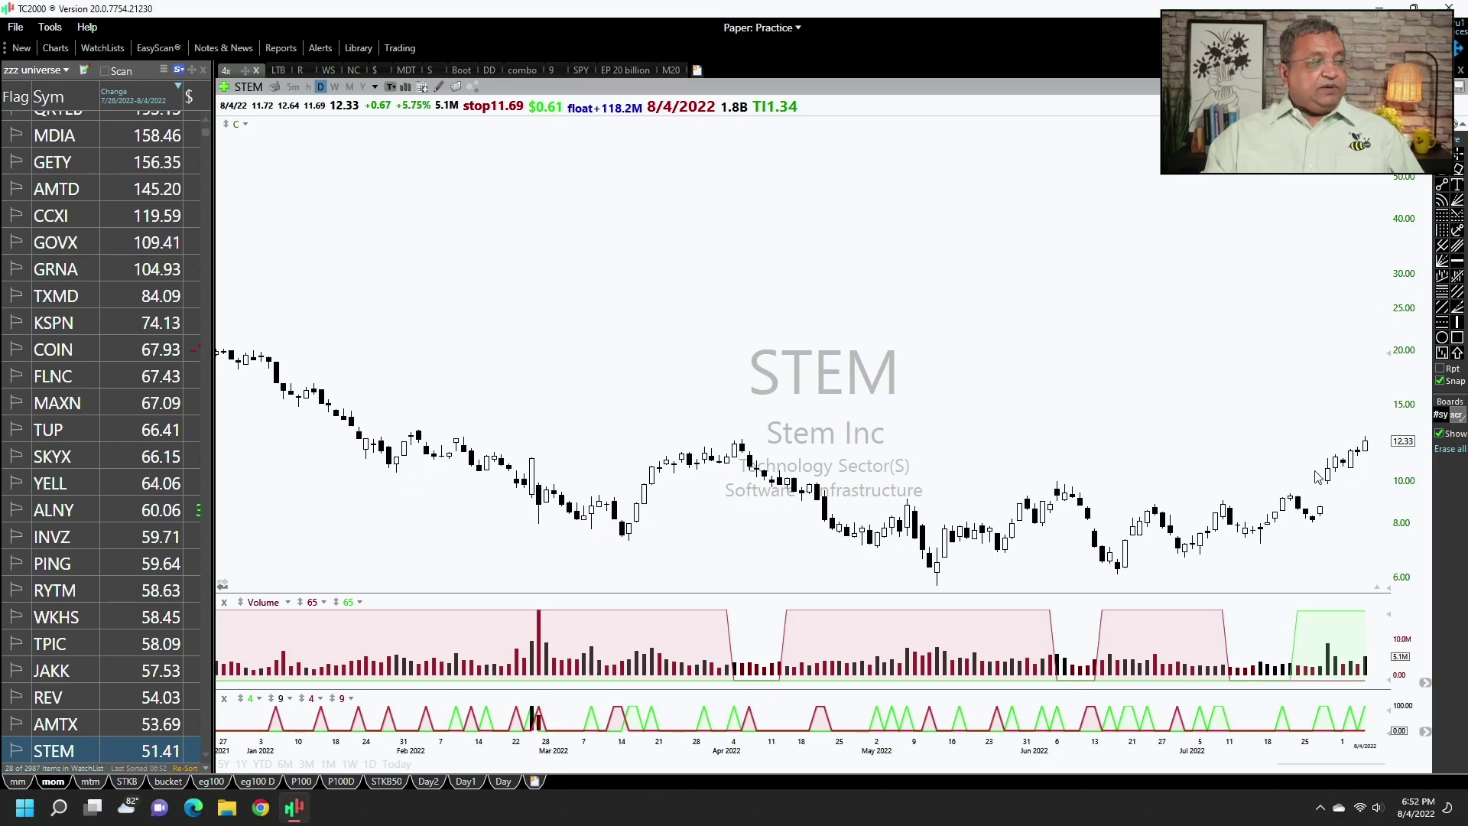
{"action": "key", "text": "space"}
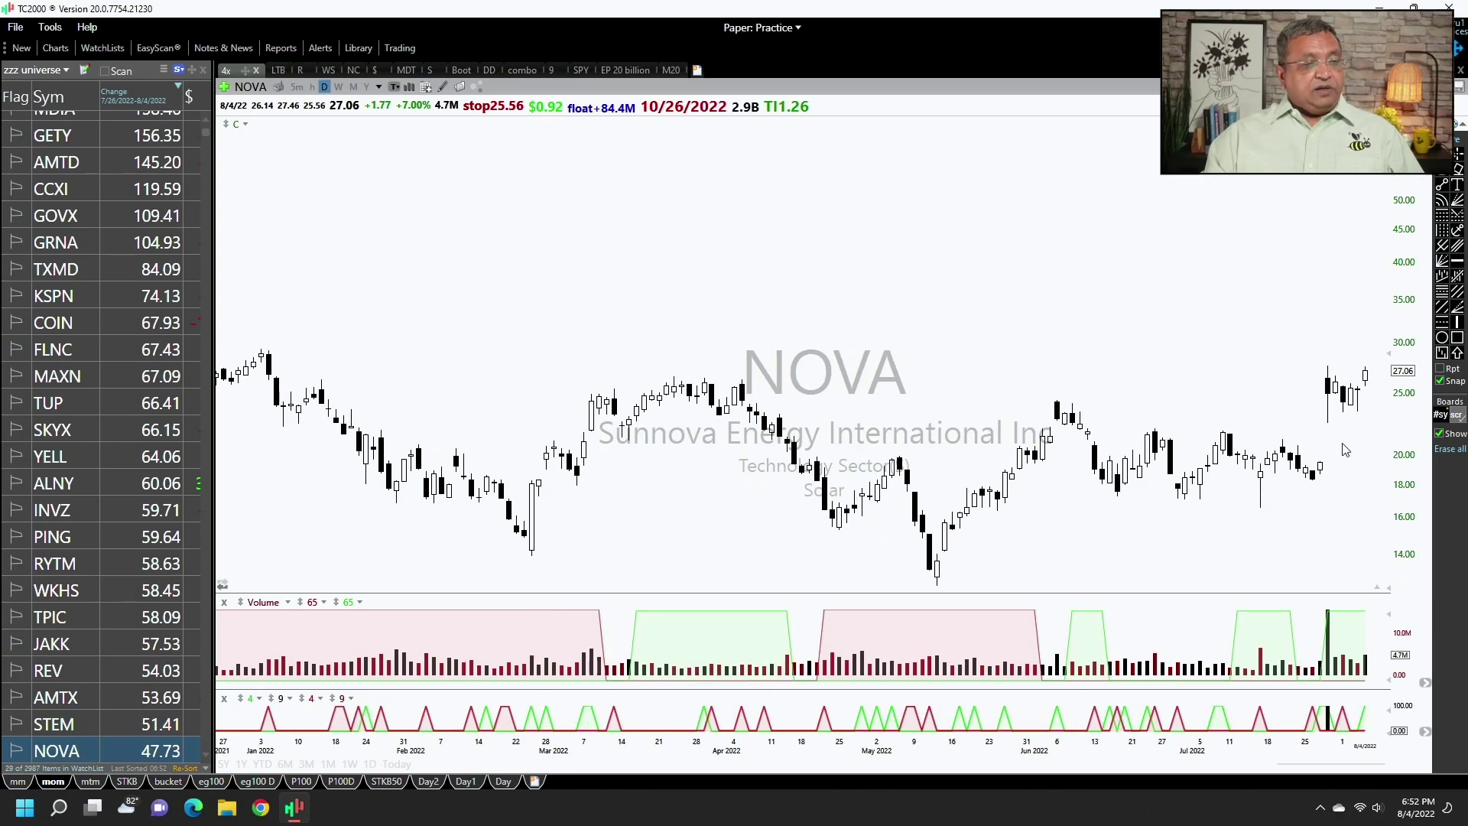
{"action": "left_click", "coordinate": [1366, 388]}
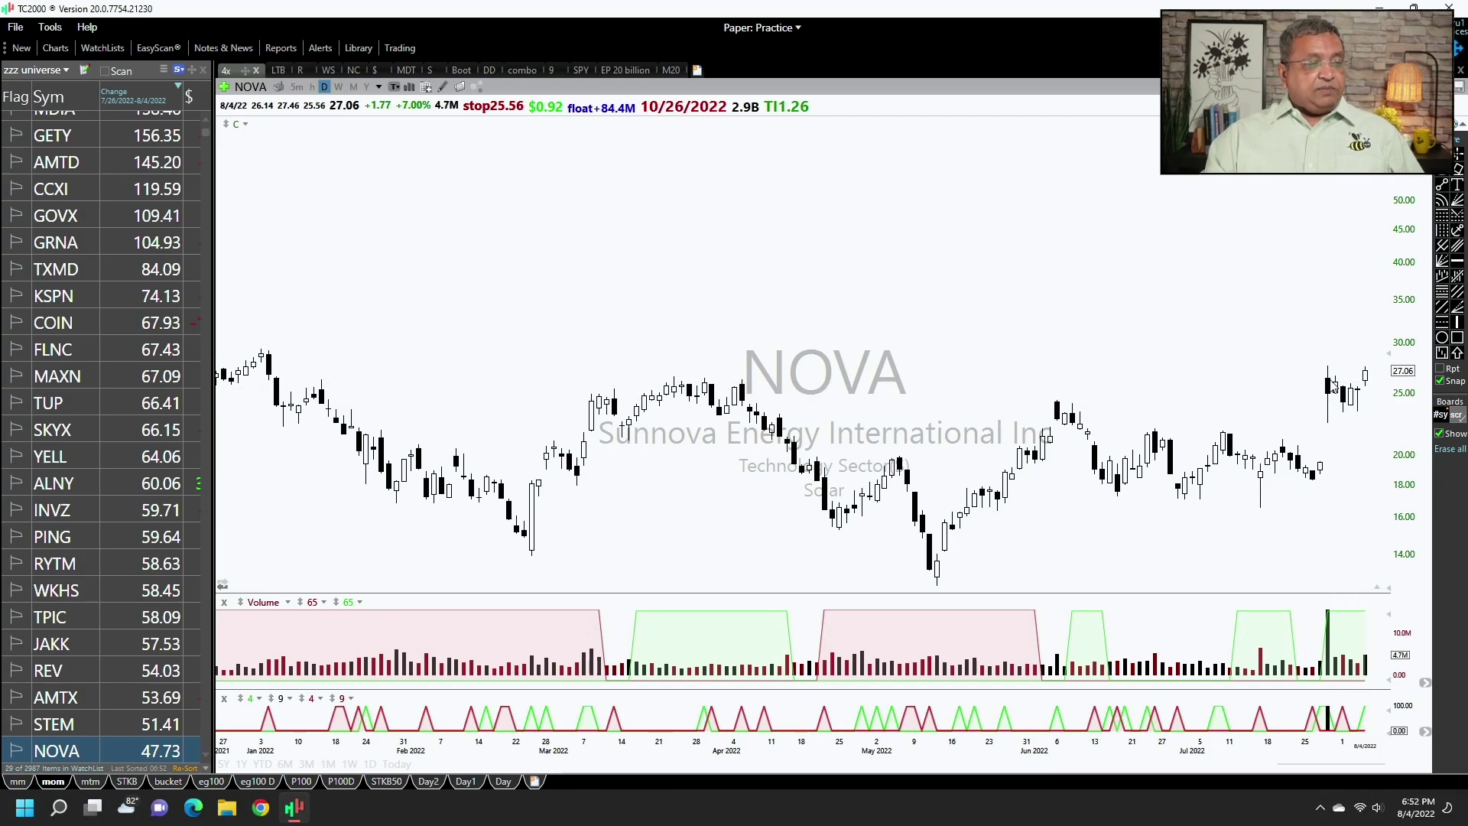
{"action": "left_click", "coordinate": [1365, 381]}
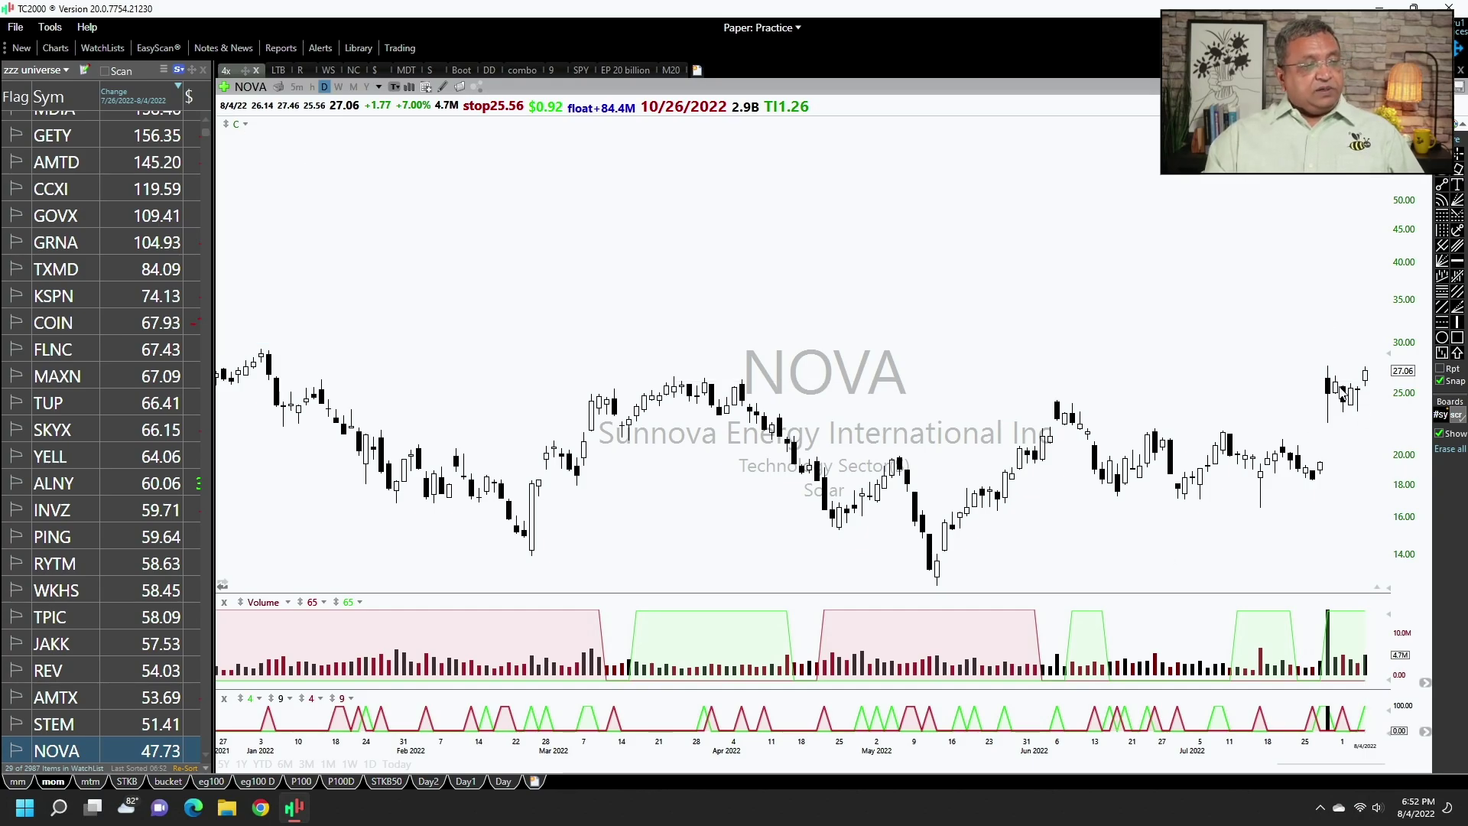
{"action": "left_click", "coordinate": [1334, 390]}
{"action": "key", "text": "space"}
{"action": "key", "text": "space"}
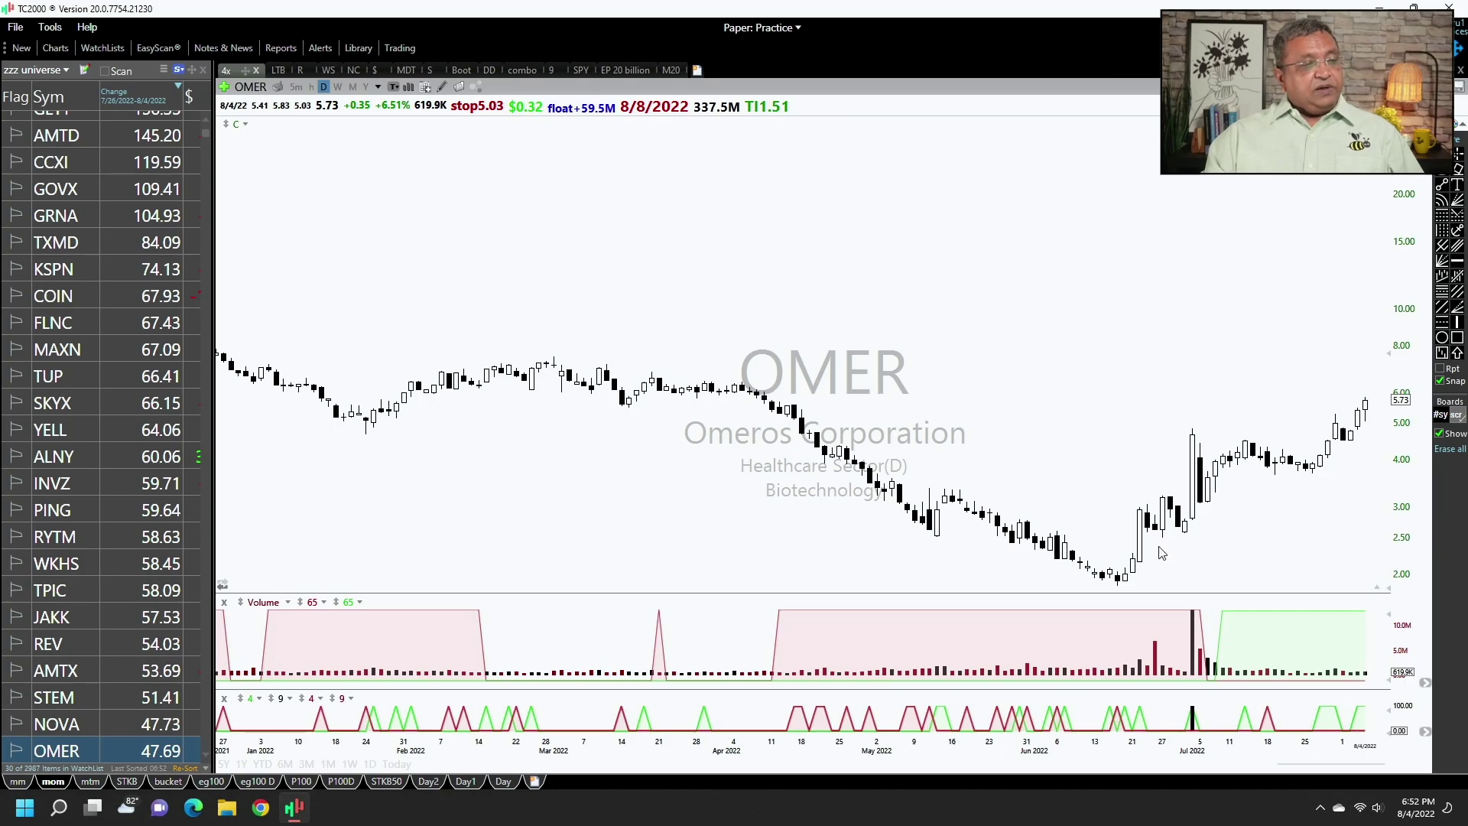
- Inspect PLUG's 7/28/22 bar, then step through MVST to AGIO's 8/2/22 bar
{"action": "key", "text": "space"}
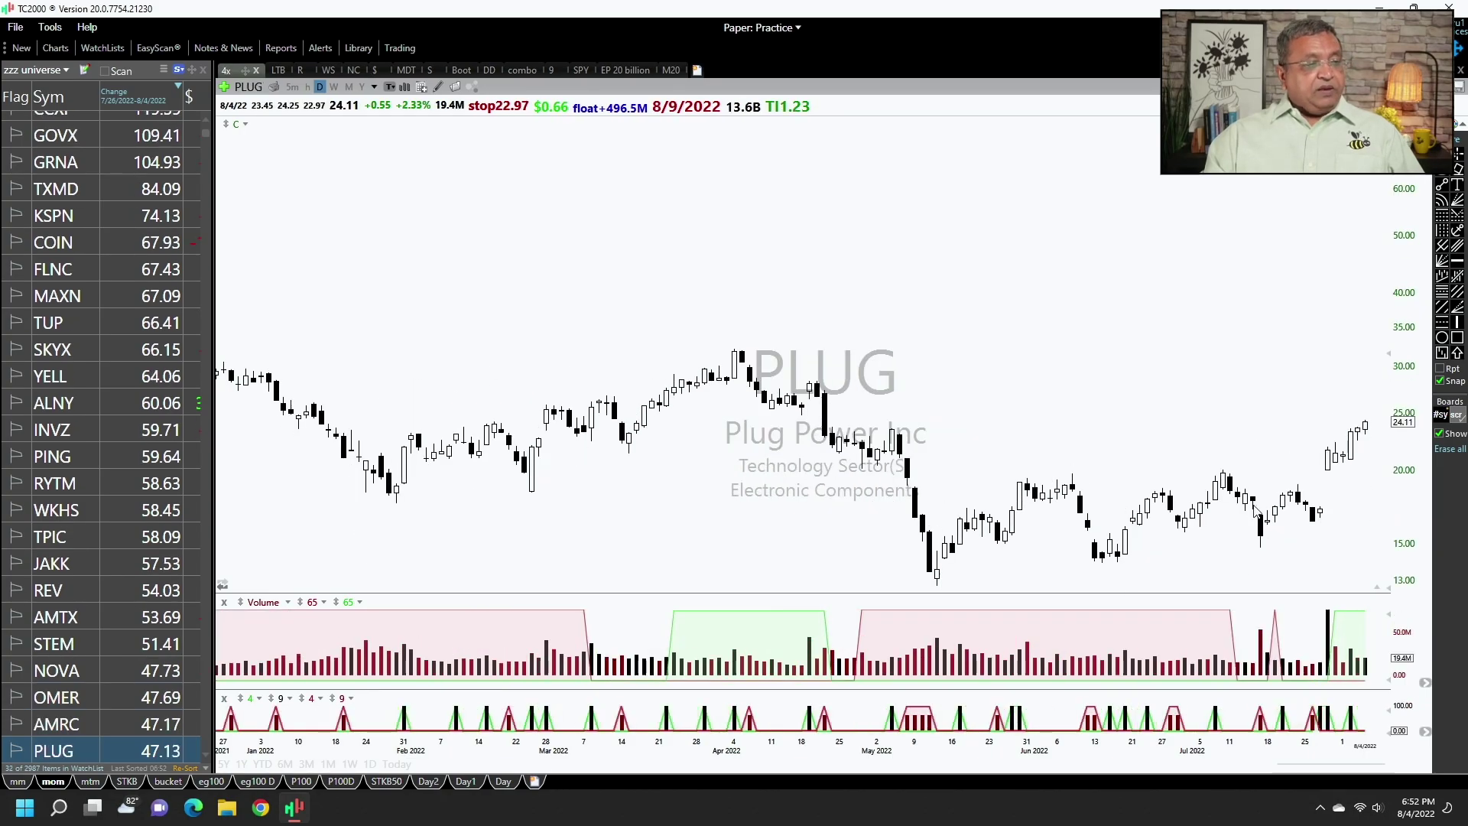
{"action": "left_click", "coordinate": [1350, 459]}
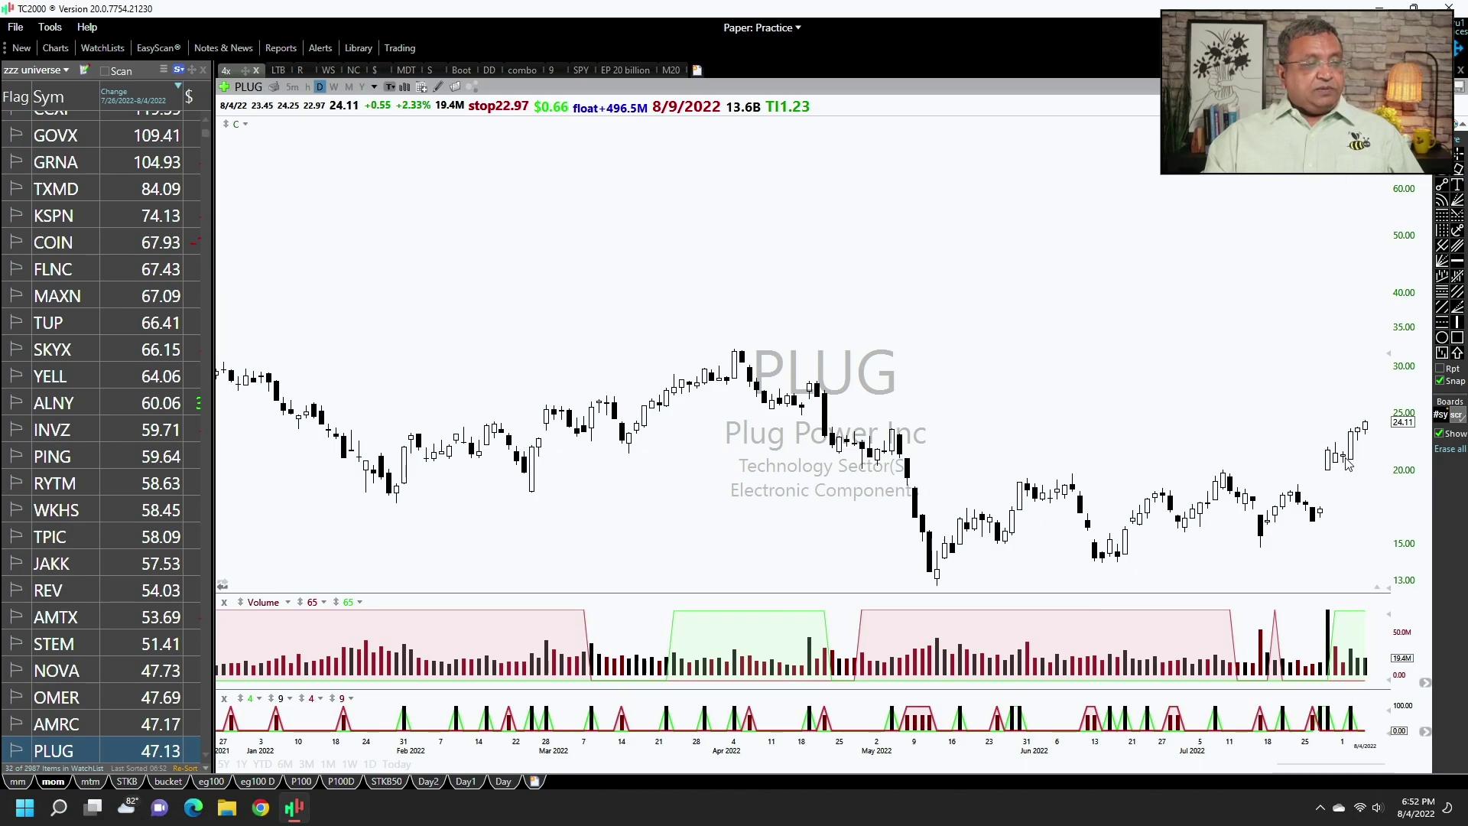
{"action": "left_click", "coordinate": [1328, 461]}
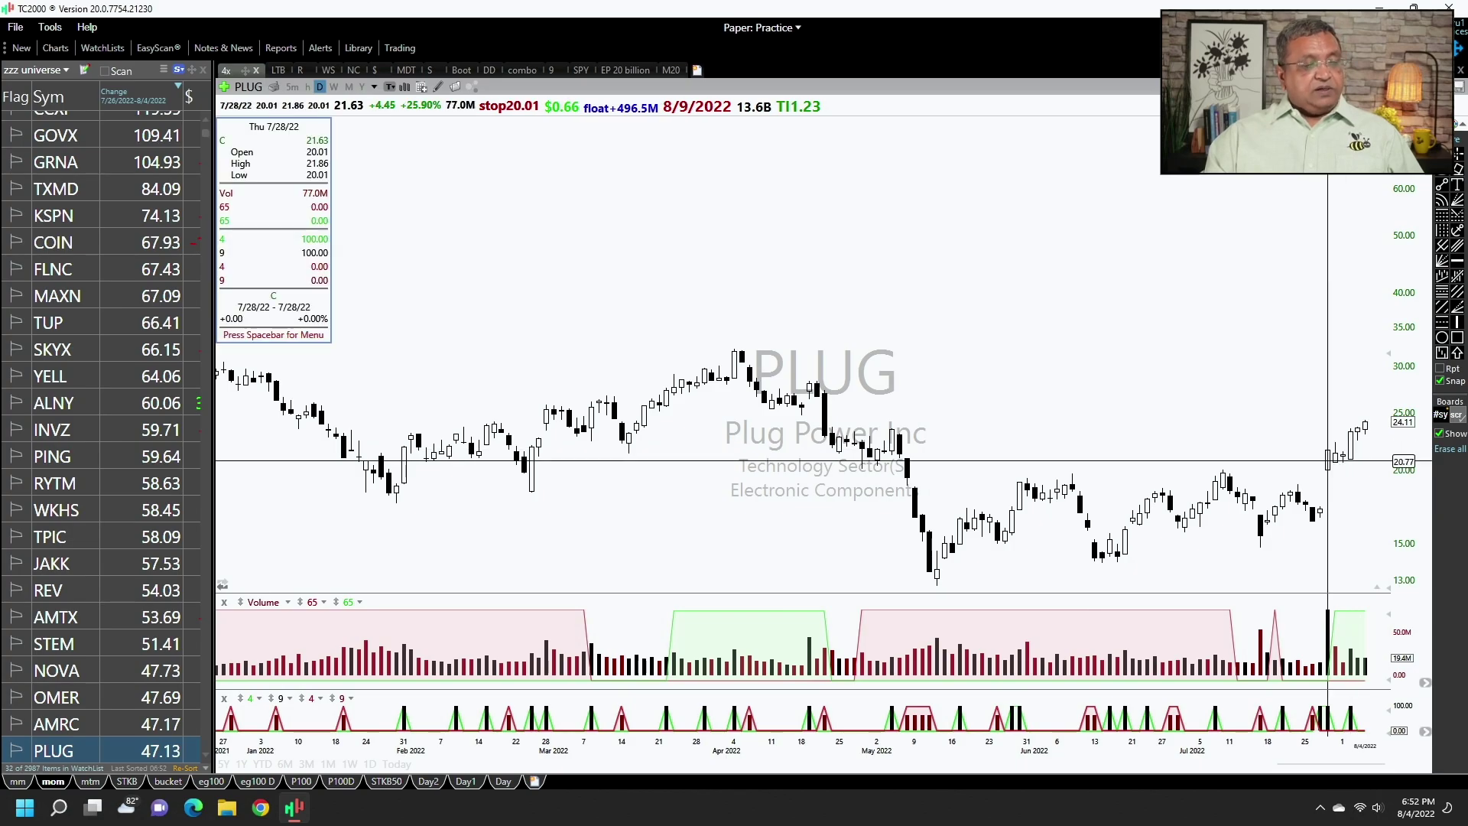
{"action": "key", "text": "space"}
{"action": "key", "text": "space"}
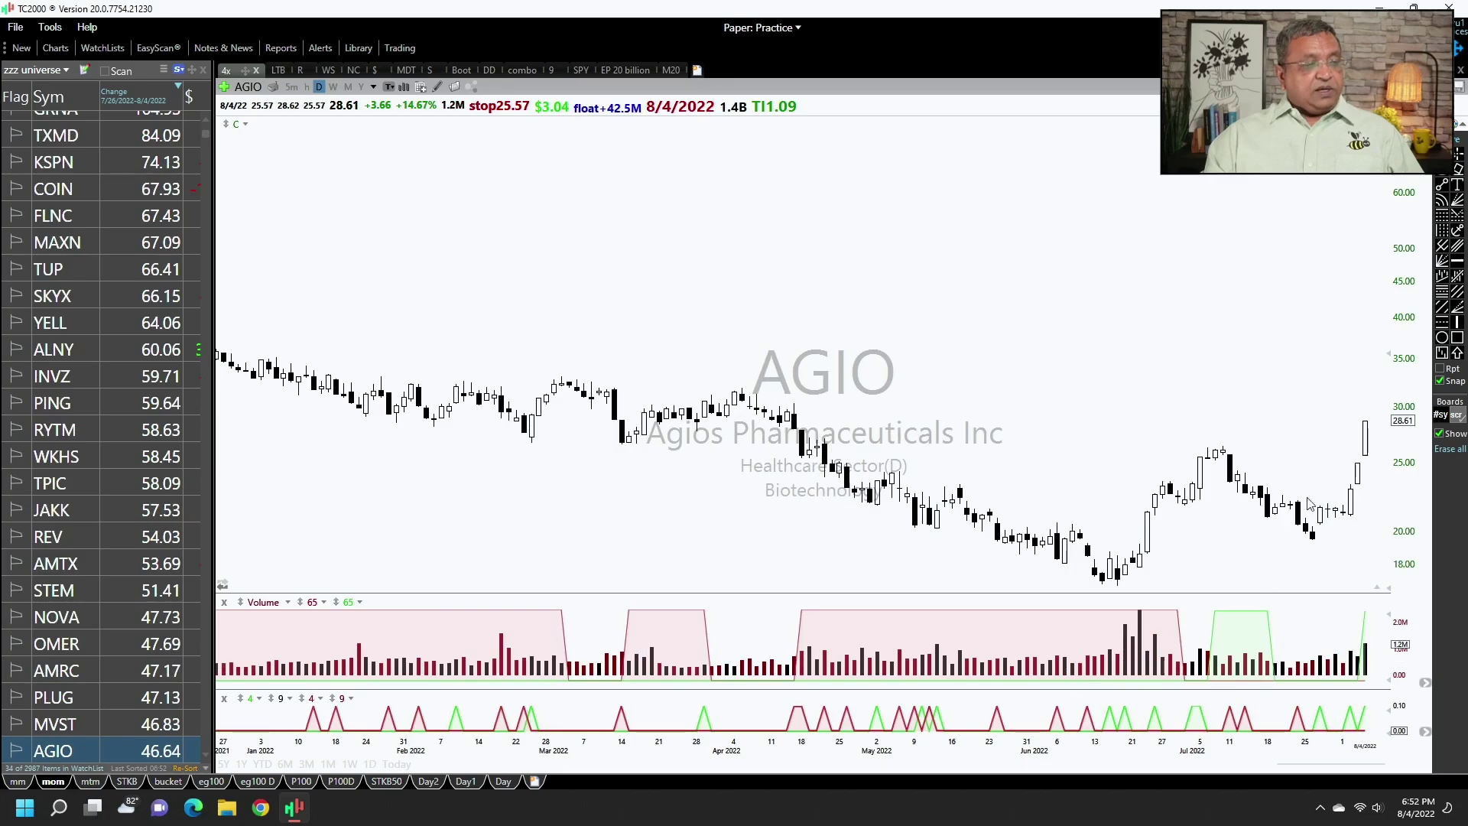
{"action": "left_click", "coordinate": [1351, 514]}
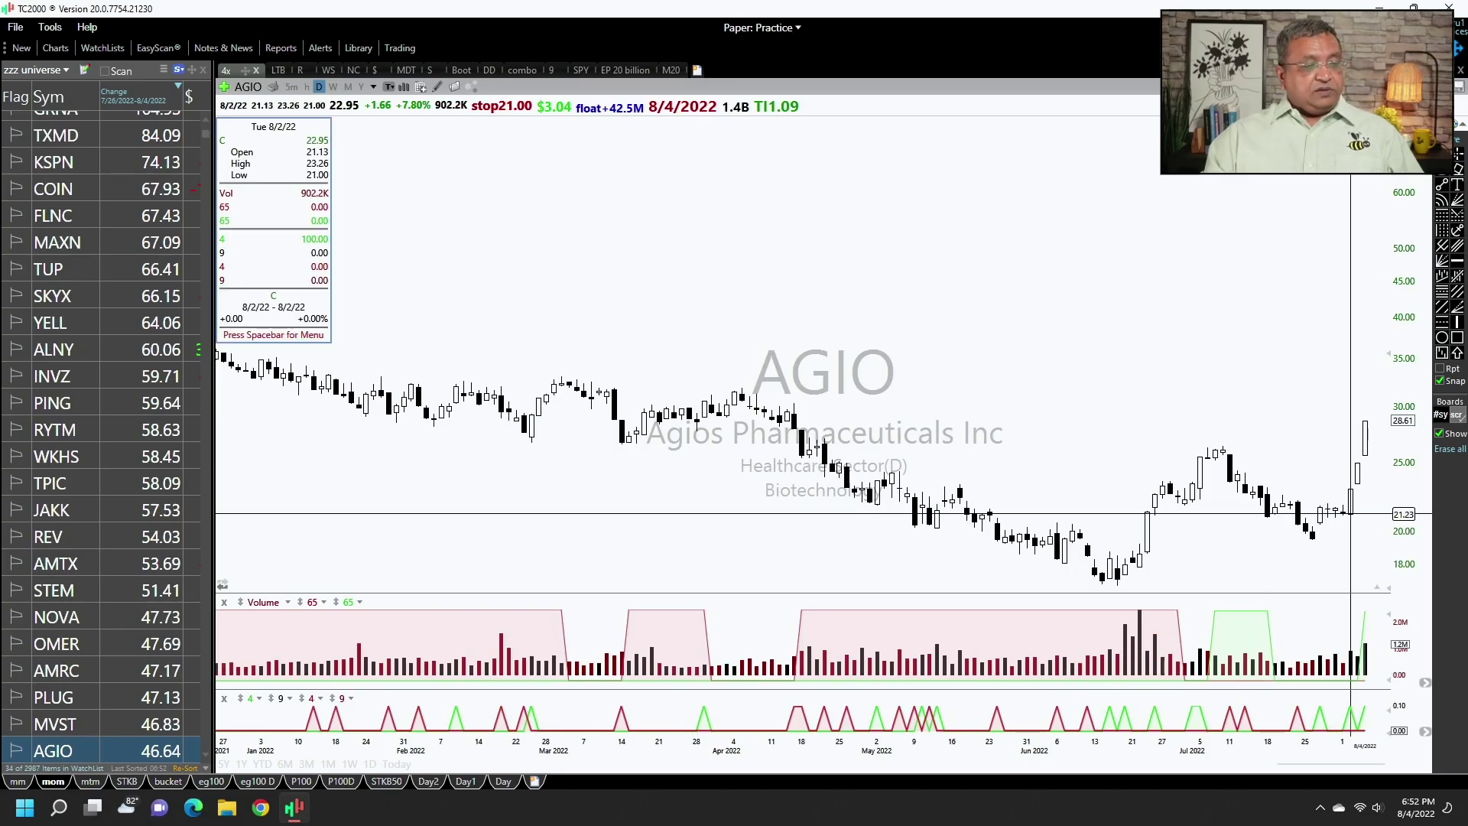
{"action": "scroll", "coordinate": [1345, 516], "scroll_direction": "up", "scroll_amount": 2}
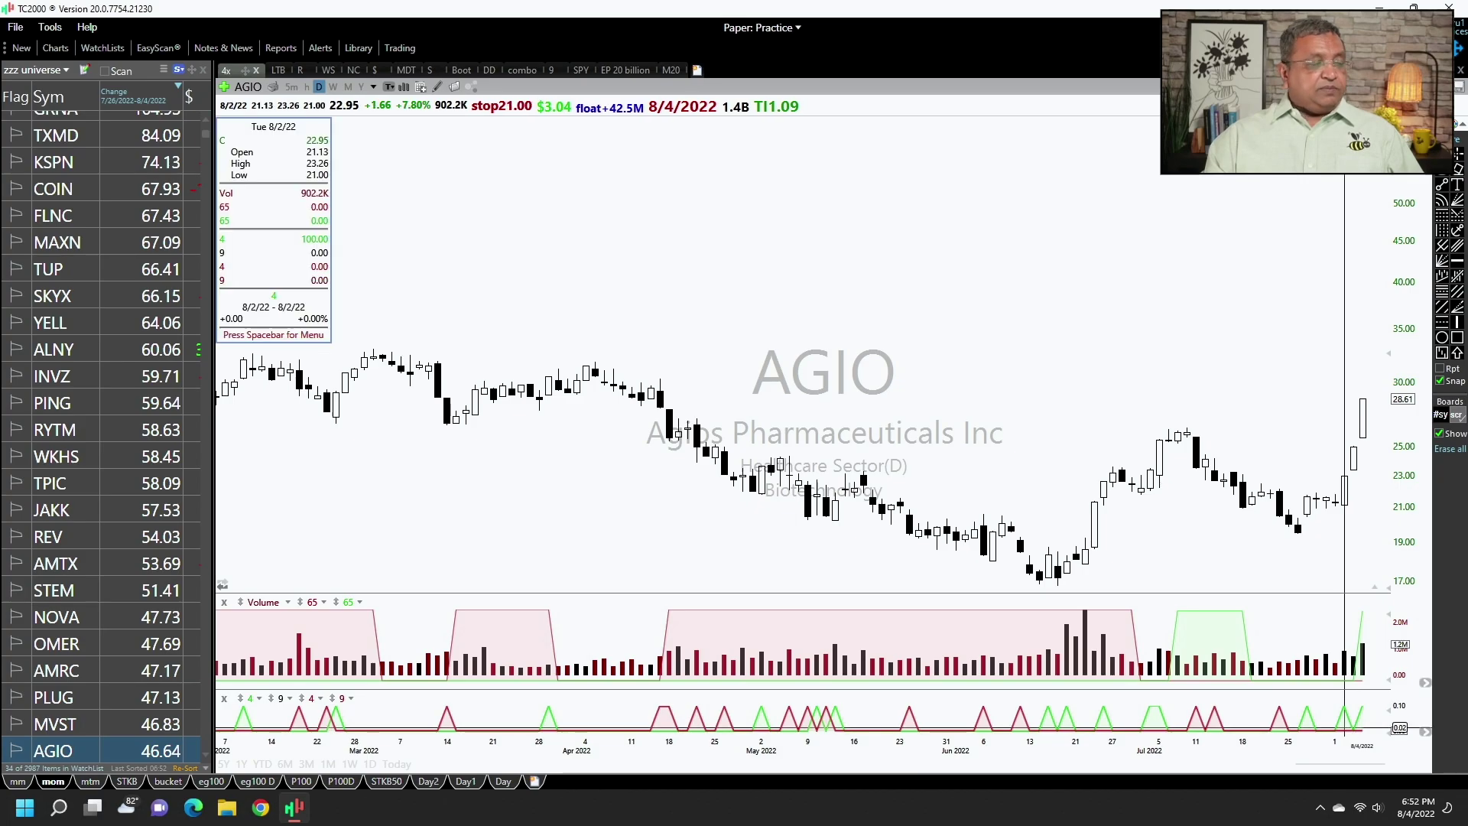
- Pass AEHR, inspect DBD's 8/2/22 bar, then PAGS's 8/3 and latest bars near 12.12
{"action": "key", "text": "space"}
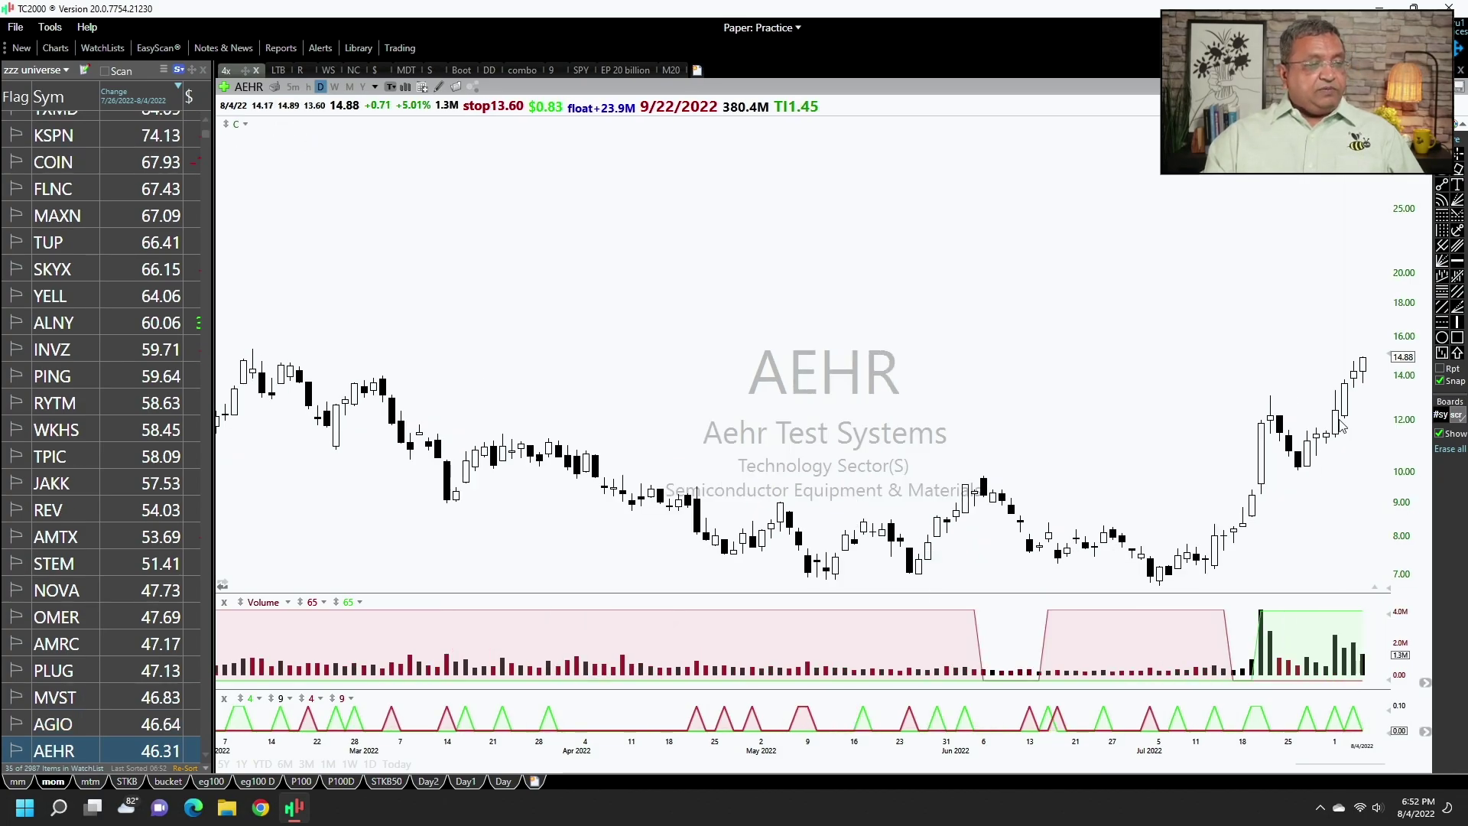
{"action": "key", "text": "space"}
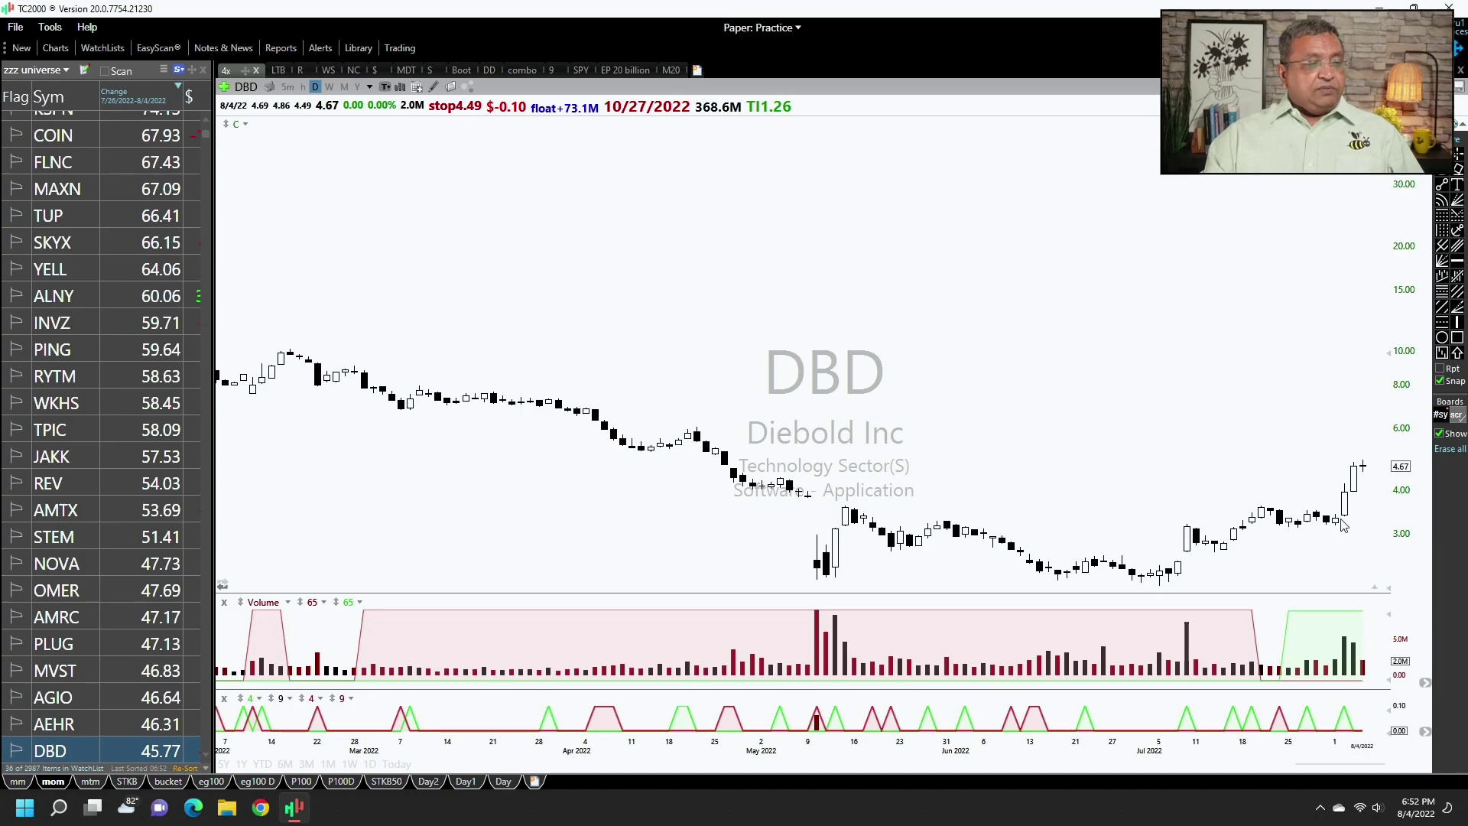
{"action": "left_click", "coordinate": [1345, 488]}
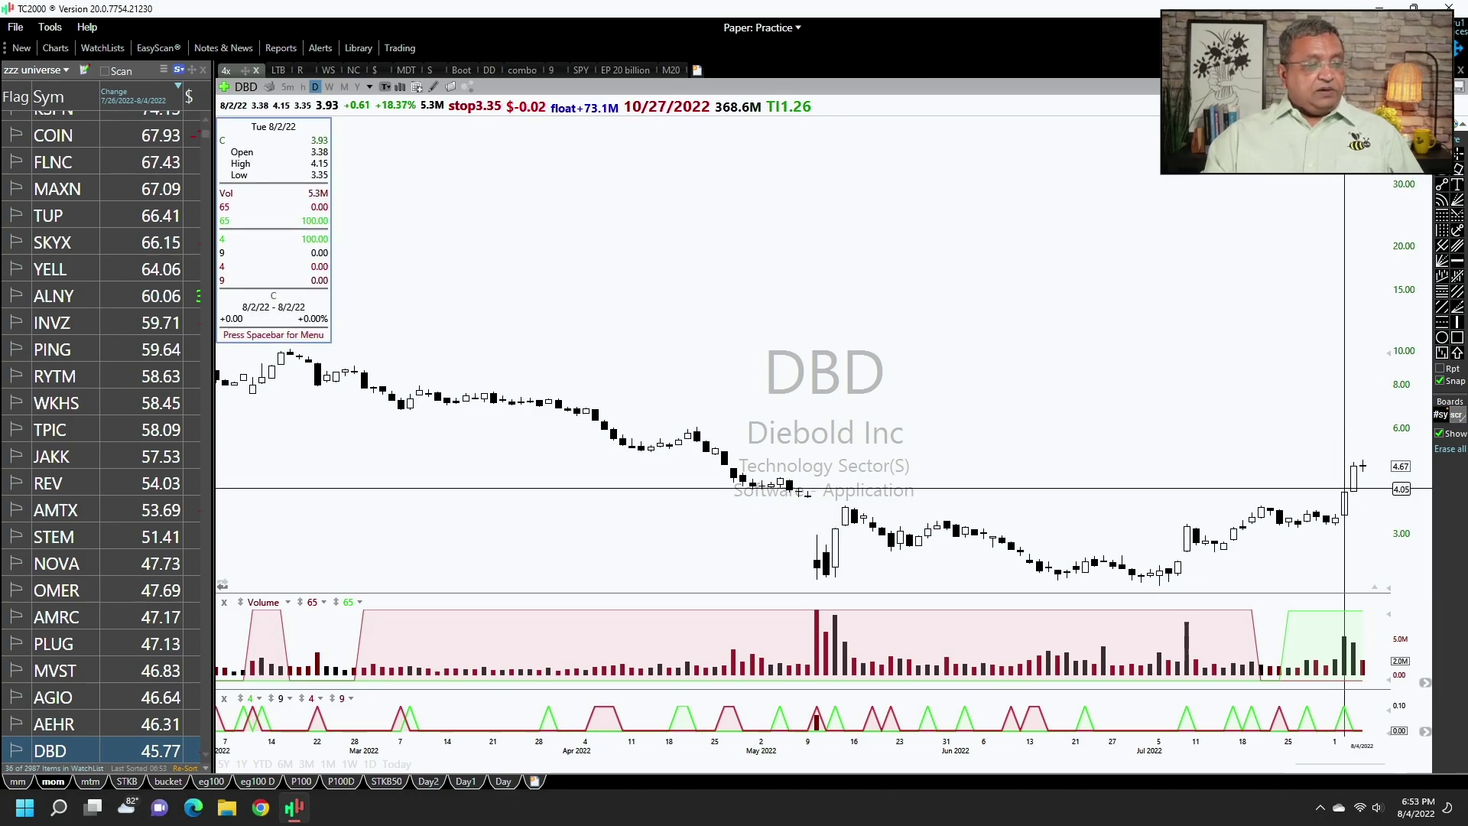
{"action": "left_click", "coordinate": [1350, 521]}
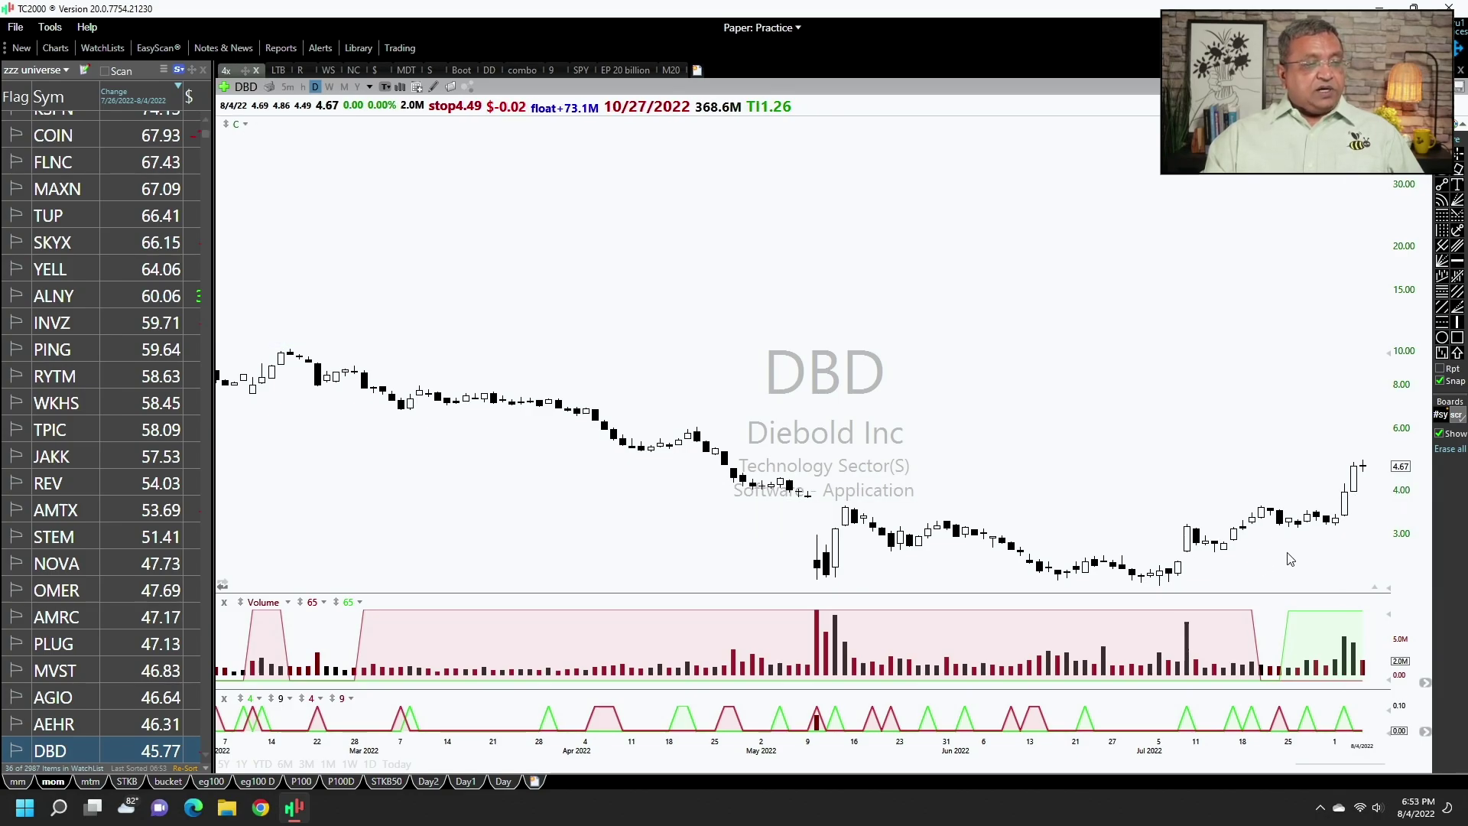
{"action": "key", "text": "space"}
{"action": "left_click", "coordinate": [1355, 540]}
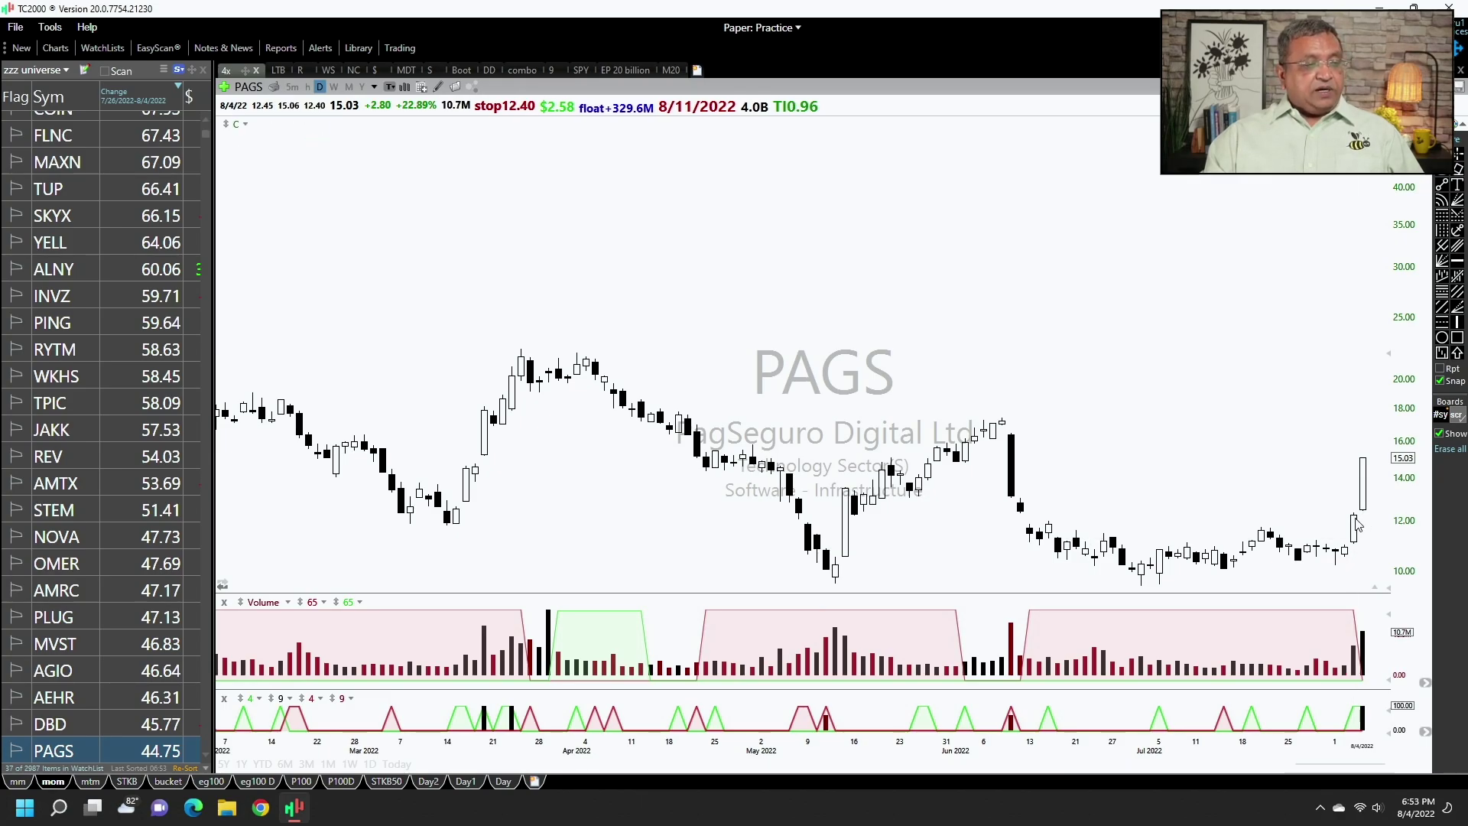
{"action": "left_click", "coordinate": [1354, 519]}
{"action": "left_click", "coordinate": [1354, 521]}
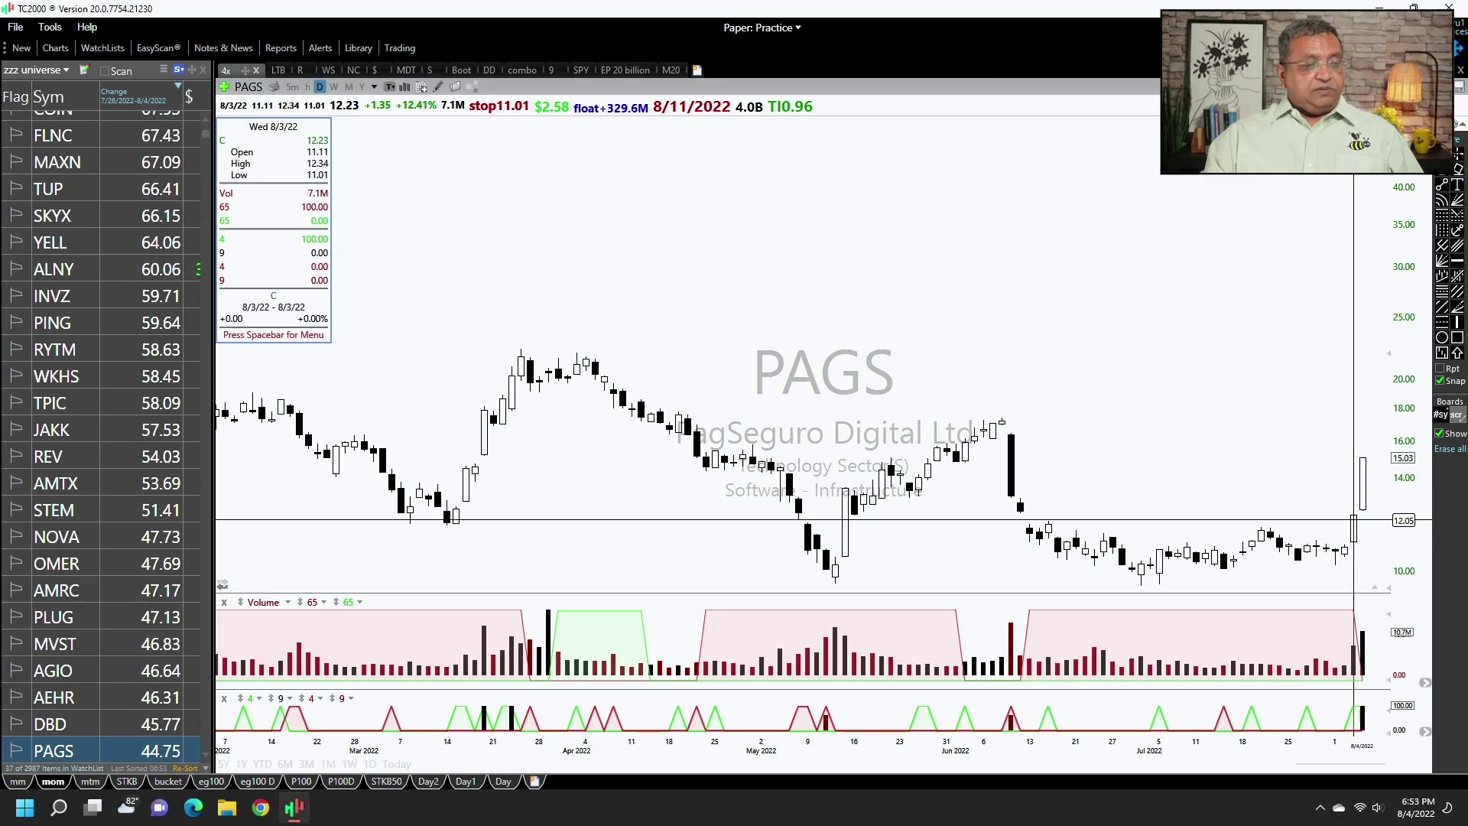
{"action": "left_click", "coordinate": [1353, 521]}
{"action": "left_click", "coordinate": [1354, 521]}
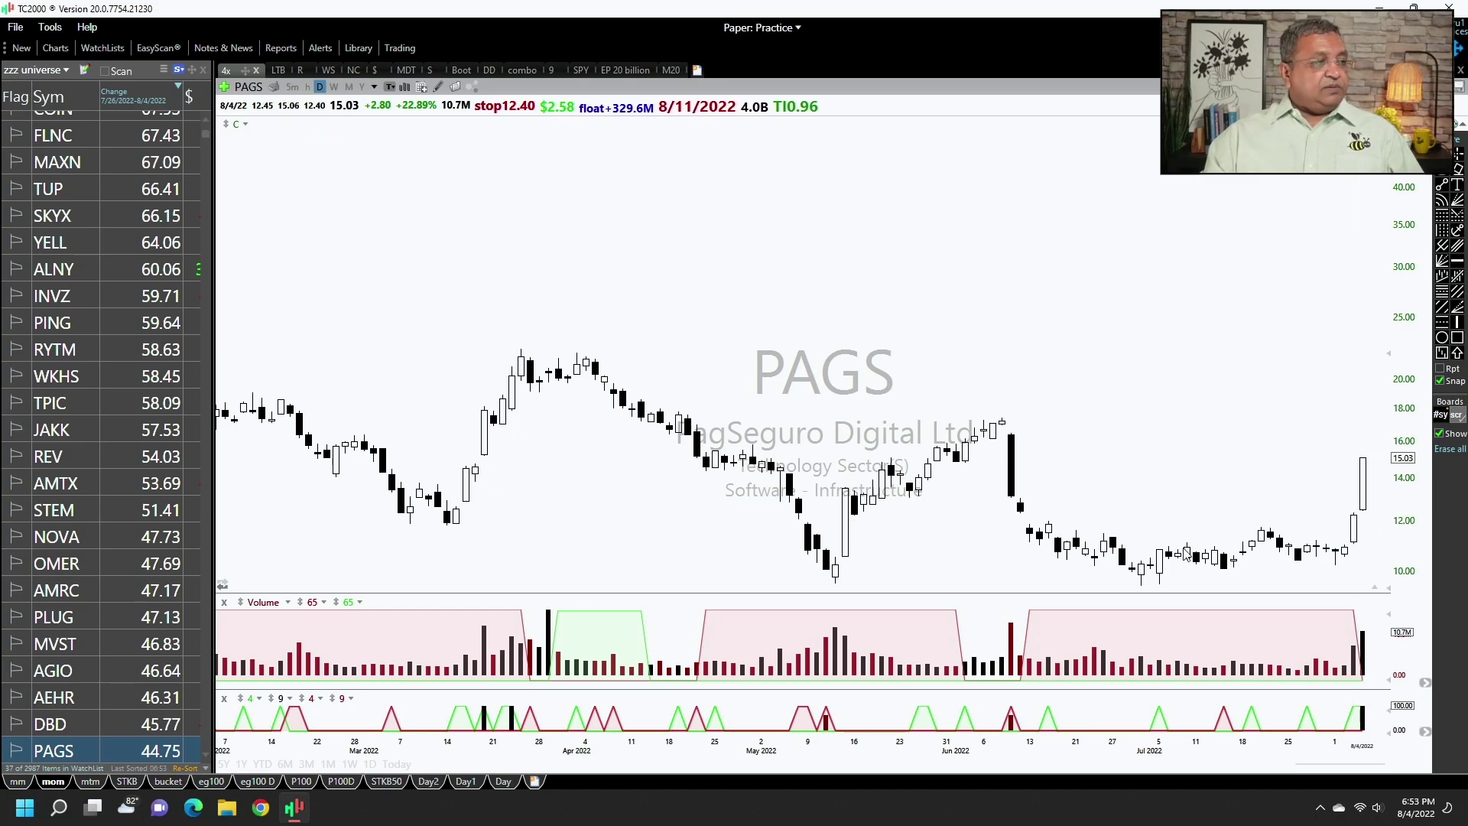
- Move through SKYT and GBT to BFLY and inspect its 8/2 bar
{"action": "key", "text": "space"}
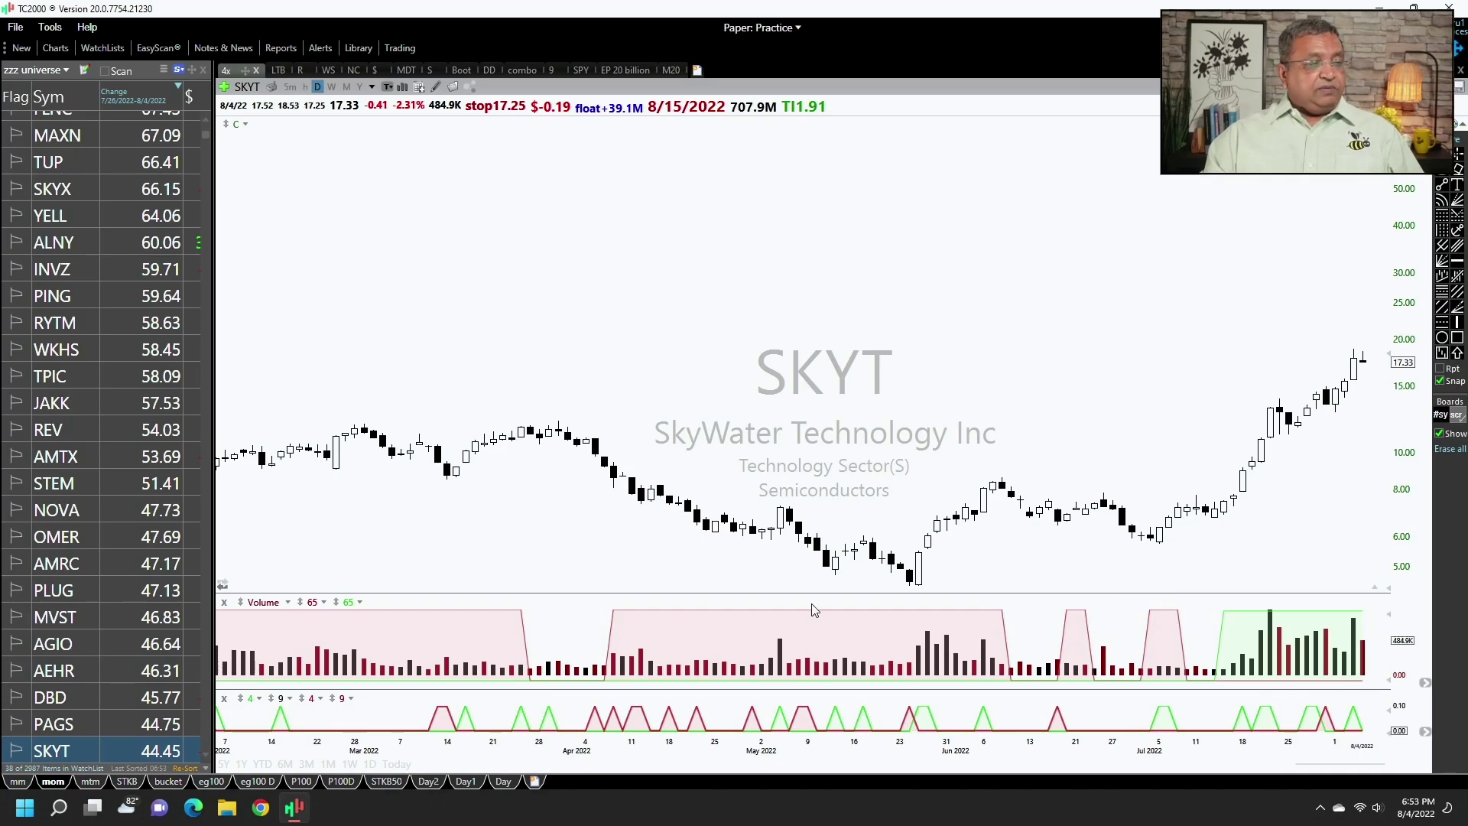
{"action": "left_click", "coordinate": [154, 724]}
{"action": "key", "text": "space"}
{"action": "key", "text": "space"}
{"action": "key", "text": "space"}
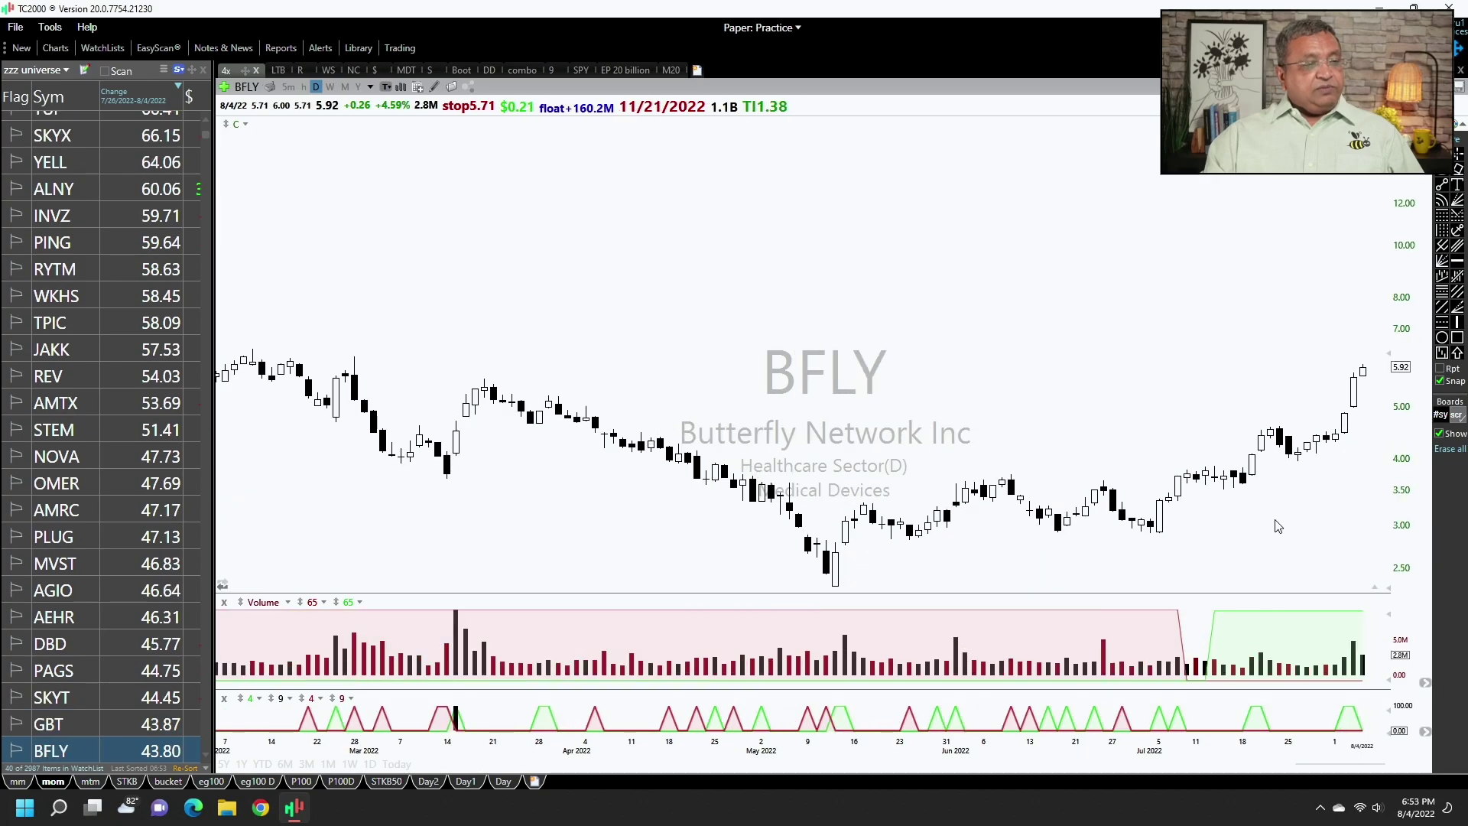
{"action": "left_click", "coordinate": [1344, 433]}
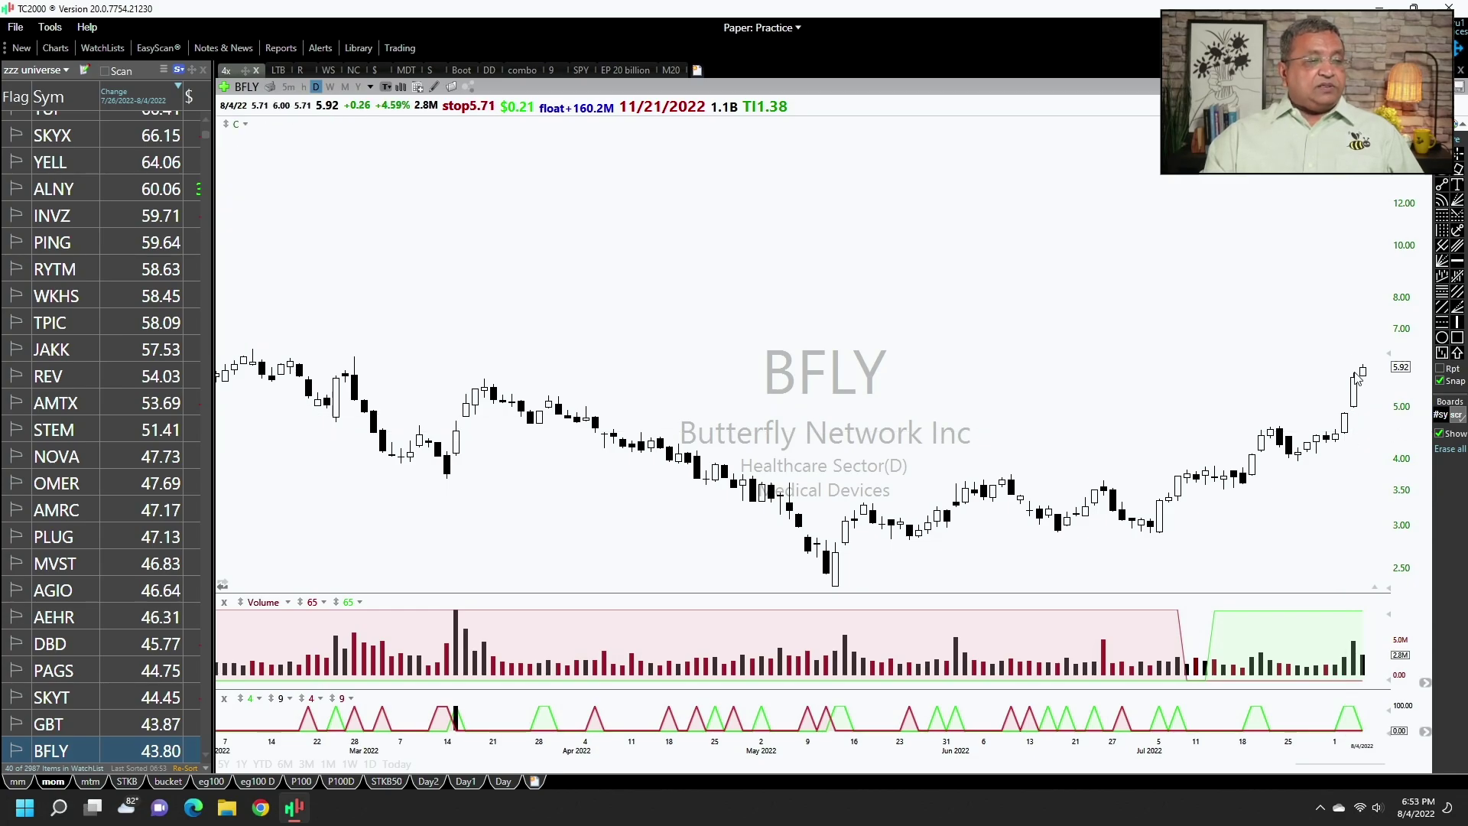
- Step through AAWW, SPWR, TUSK, ASPN, RUN and RYAM, then inspect MELI's 7/27 and 8/2 bars
{"action": "key", "text": "Down"}
{"action": "key", "text": "Down"}
{"action": "key", "text": "Down"}
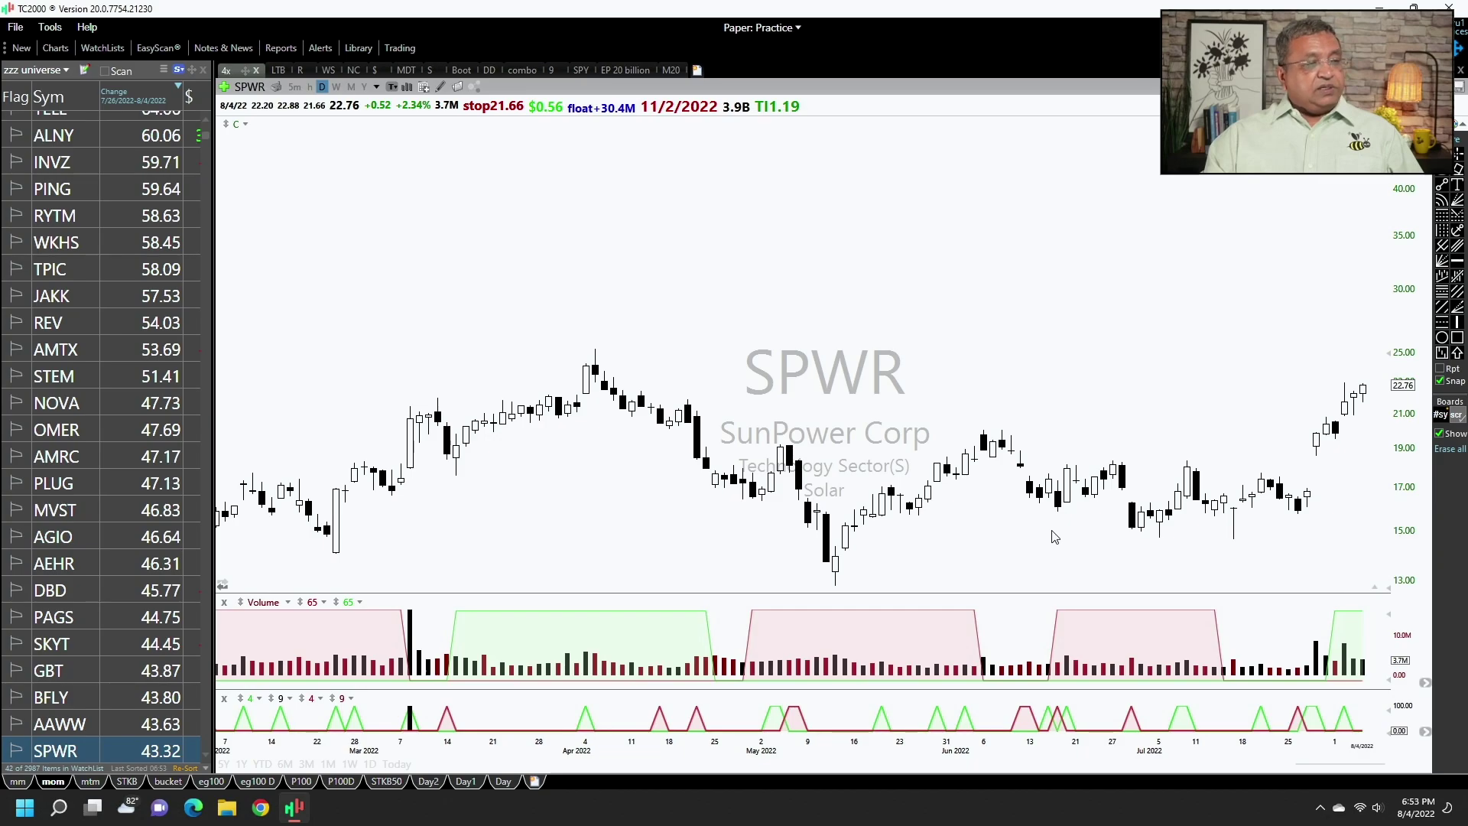
{"action": "key", "text": "Down"}
{"action": "key", "text": "Down"}
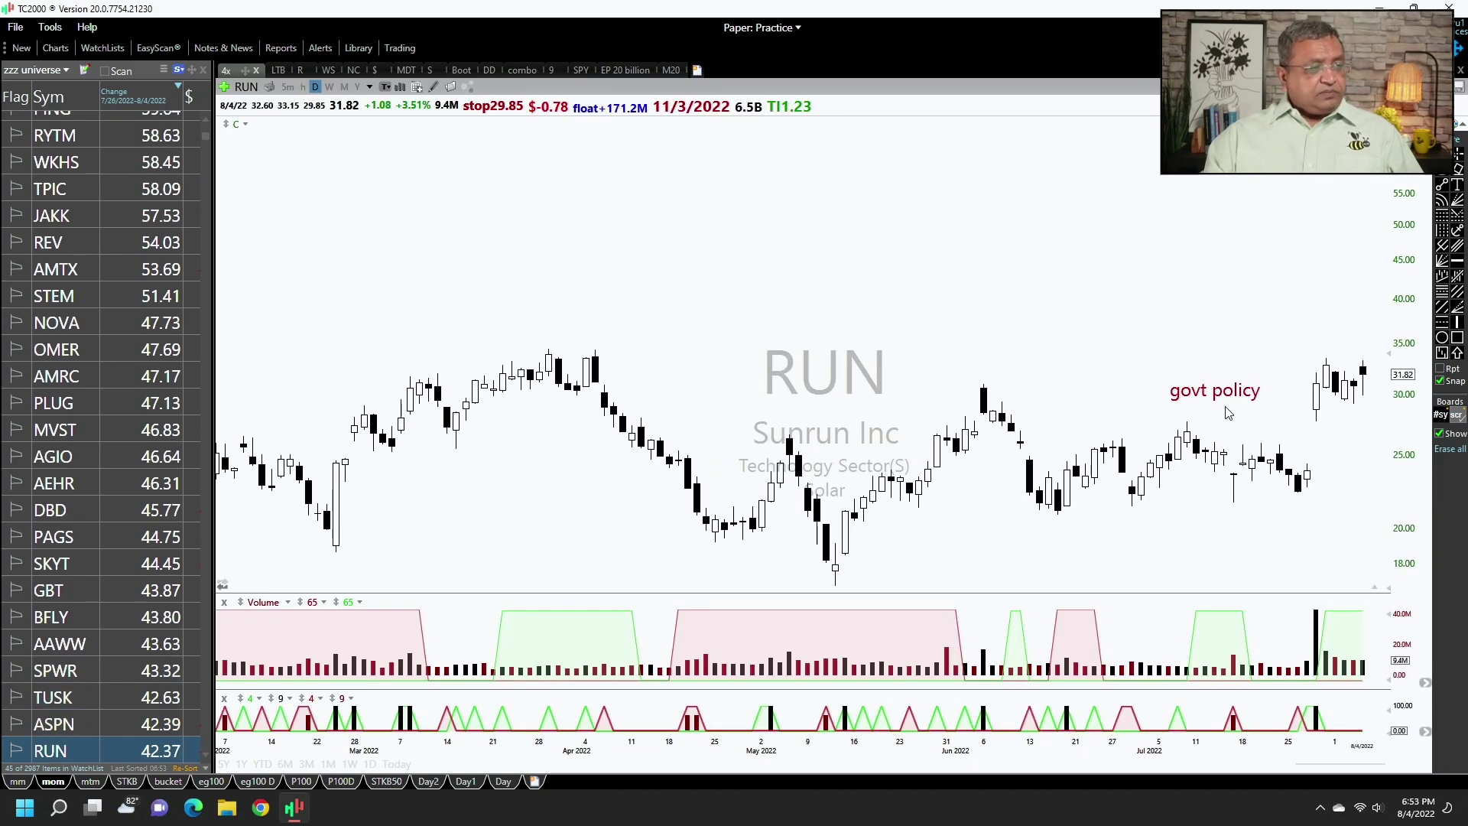
{"action": "key", "text": "Down"}
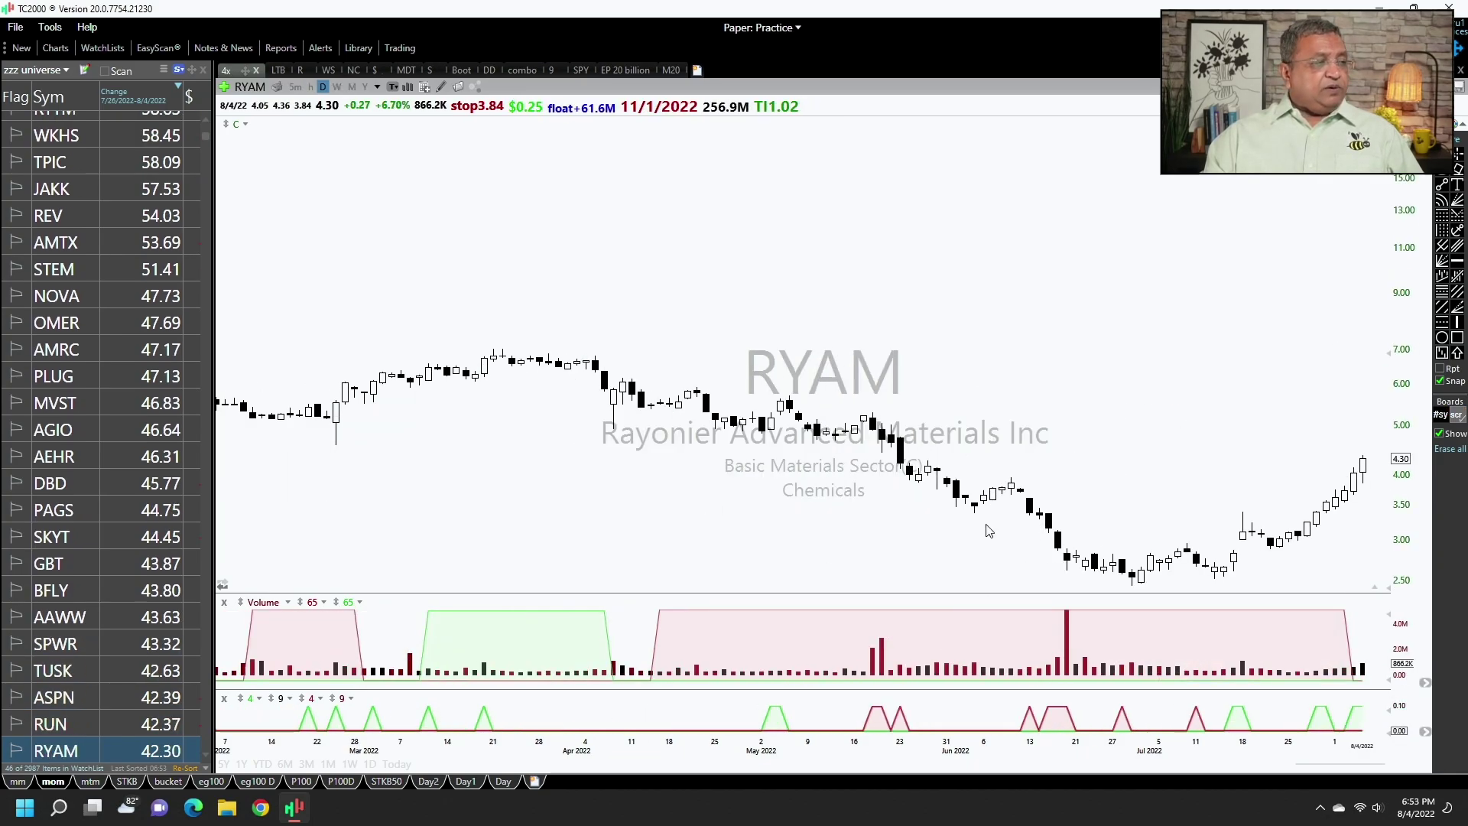
{"action": "key", "text": "Down"}
{"action": "key", "text": "Down"}
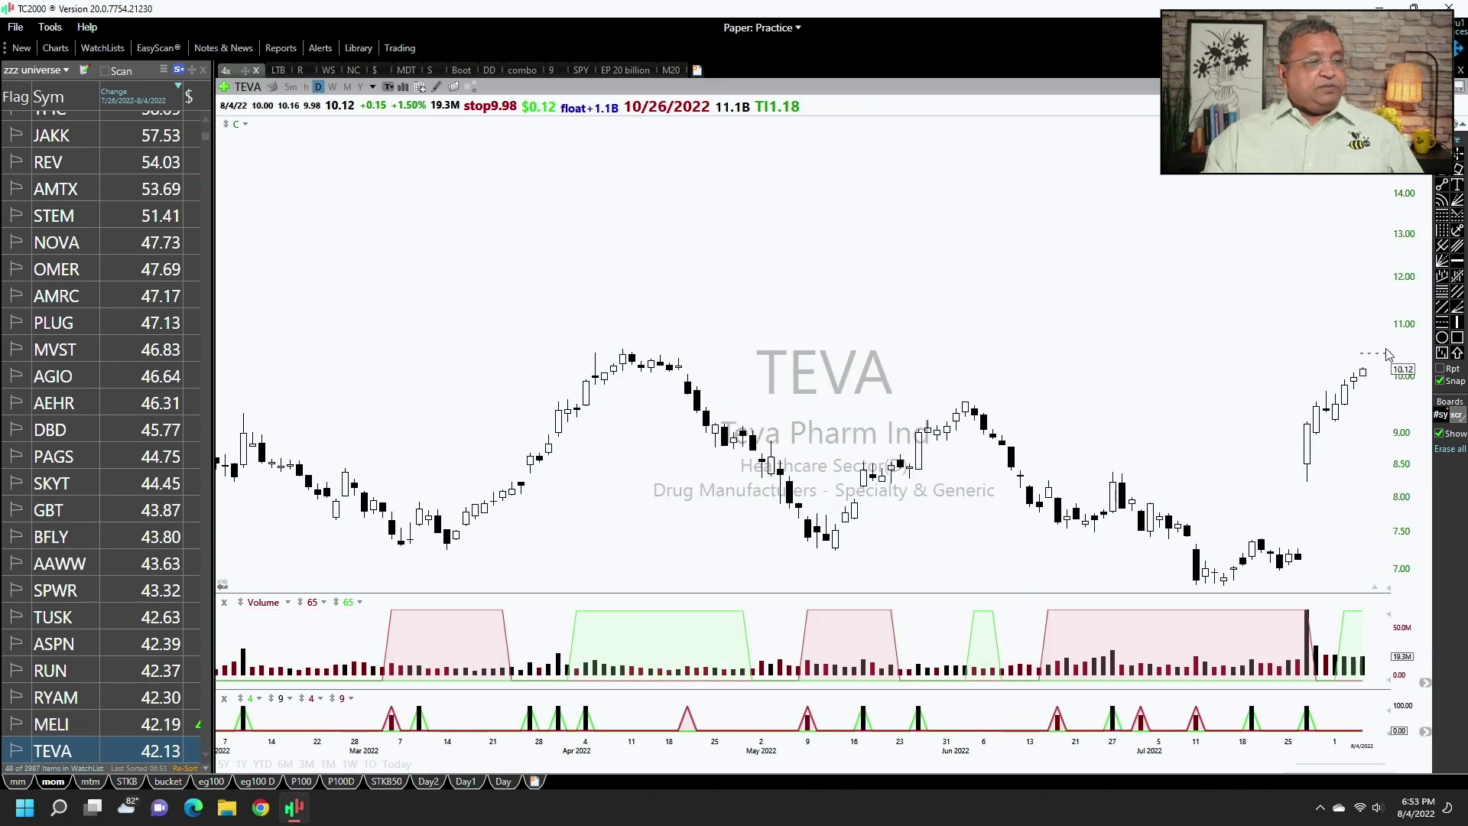
{"action": "key", "text": "Up"}
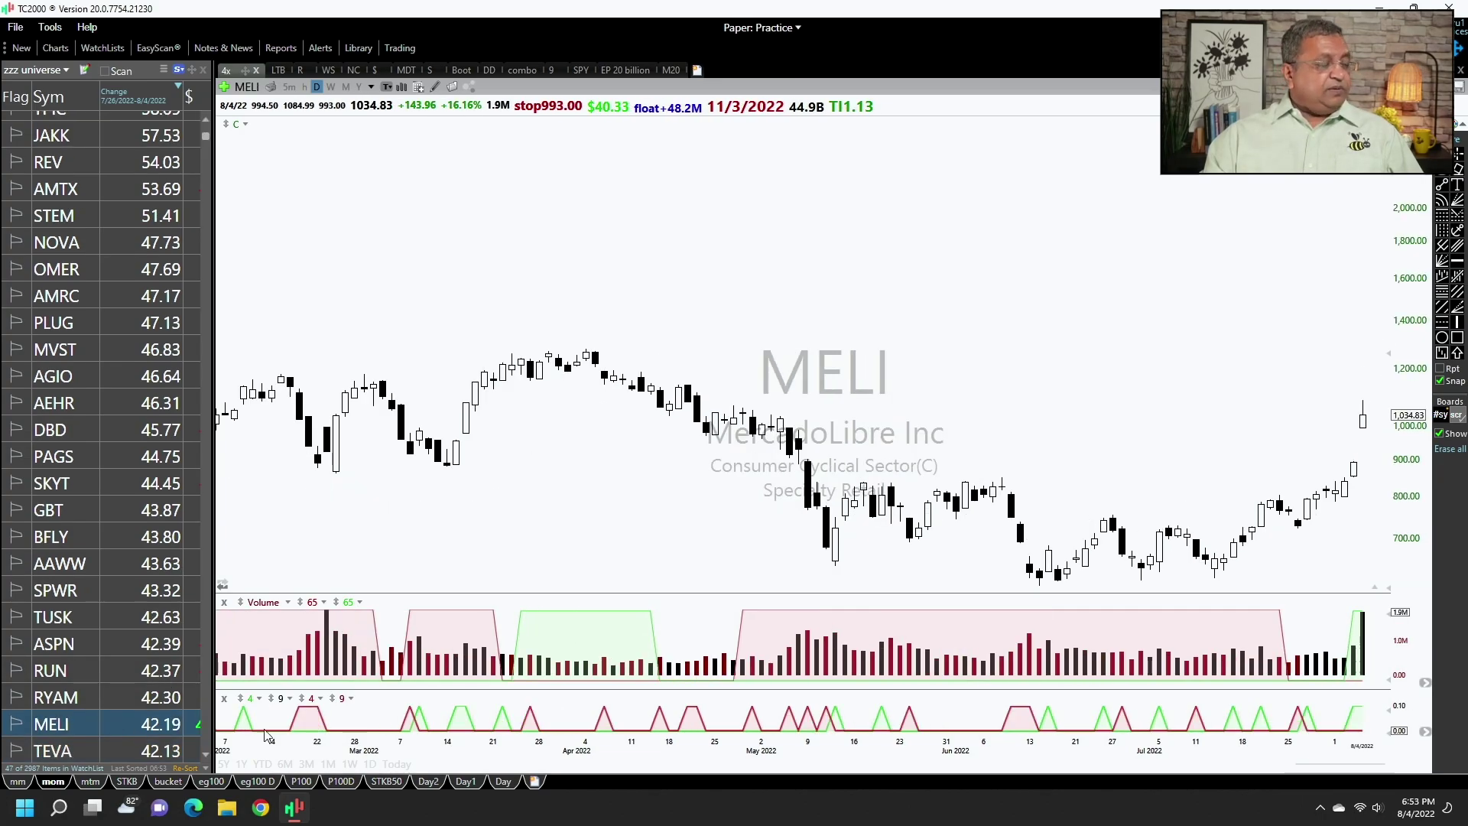
{"action": "left_click", "coordinate": [1308, 507]}
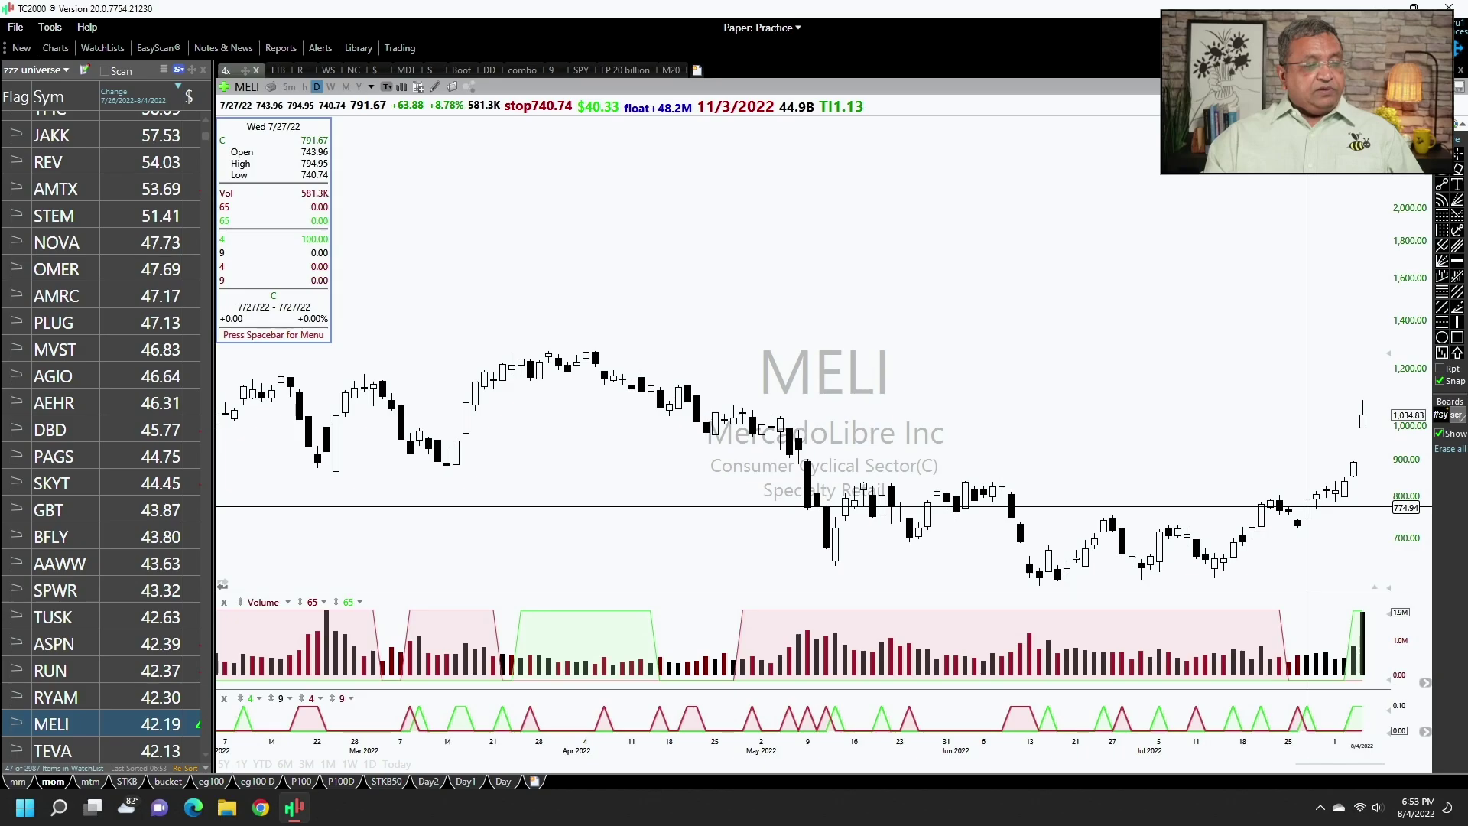
{"action": "left_click", "coordinate": [1308, 507]}
{"action": "left_click", "coordinate": [1344, 492]}
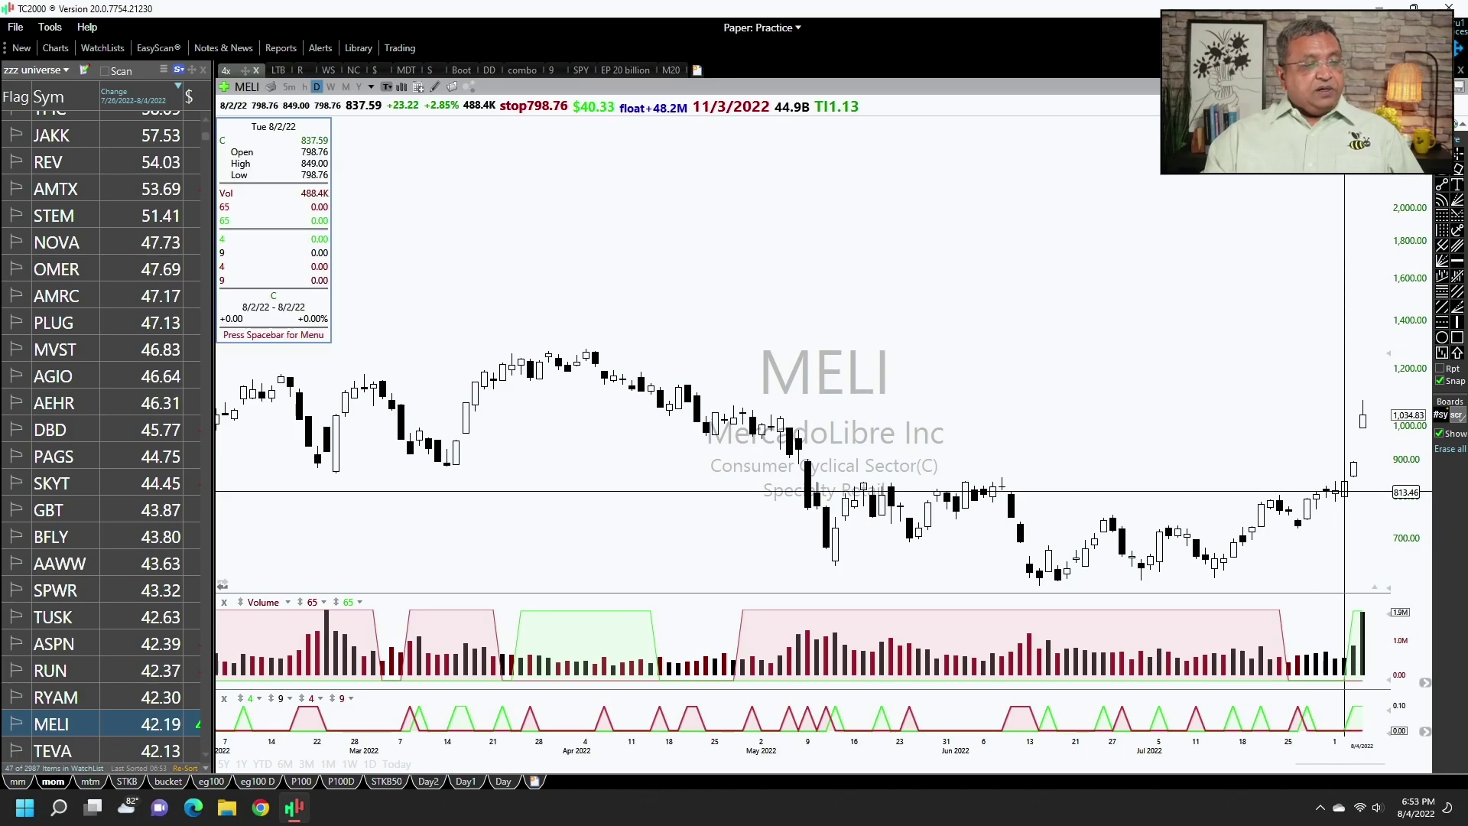
{"action": "left_click", "coordinate": [1345, 492]}
- Advance through TEVA, CFLT, CHRS and ALVR, check UBER's 8/1 bar, then continue via AFRM, AXTI and W to BE
{"action": "key", "text": "Down"}
{"action": "key", "text": "Down"}
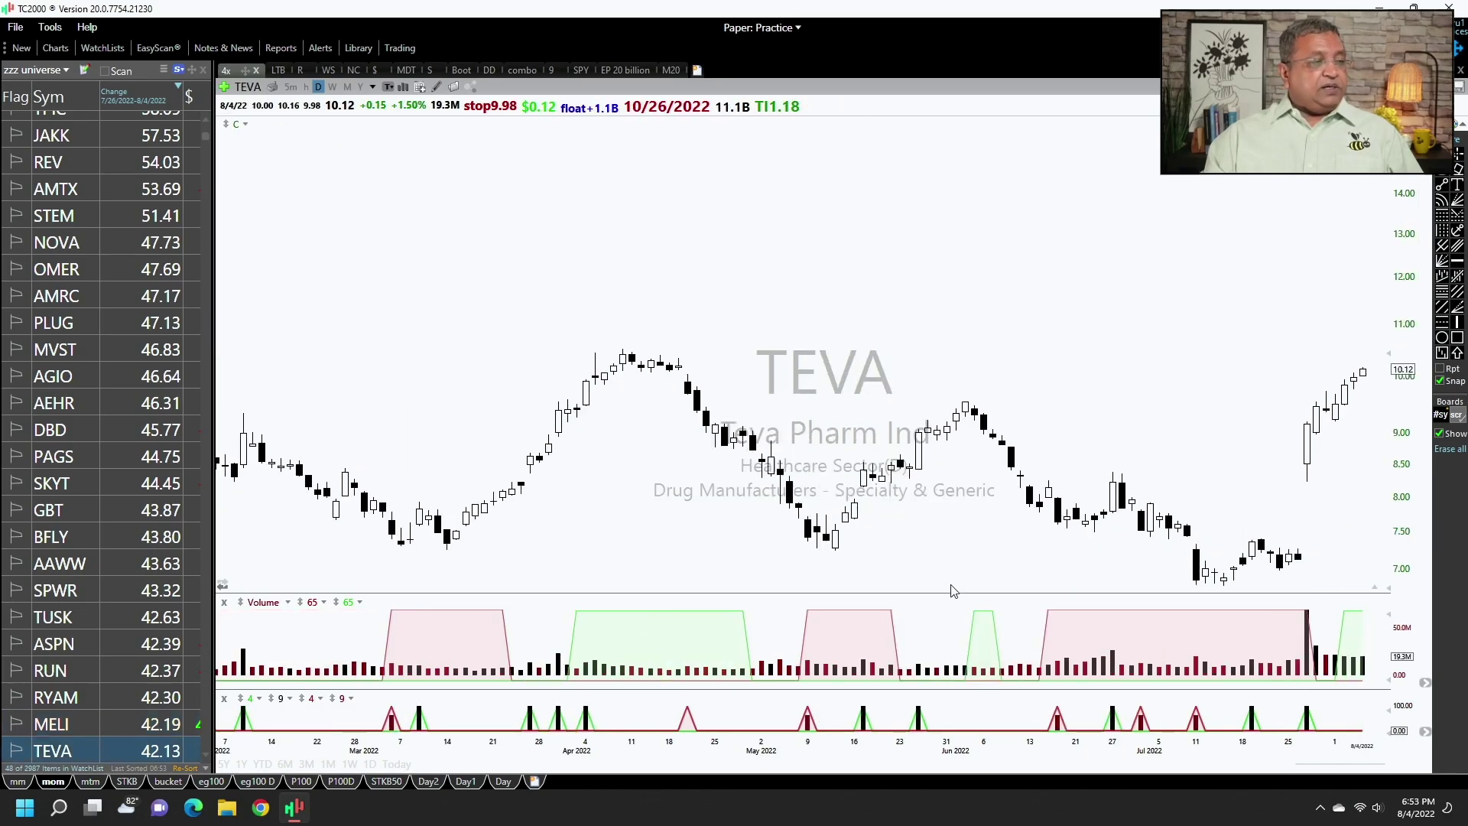
{"action": "key", "text": "Down"}
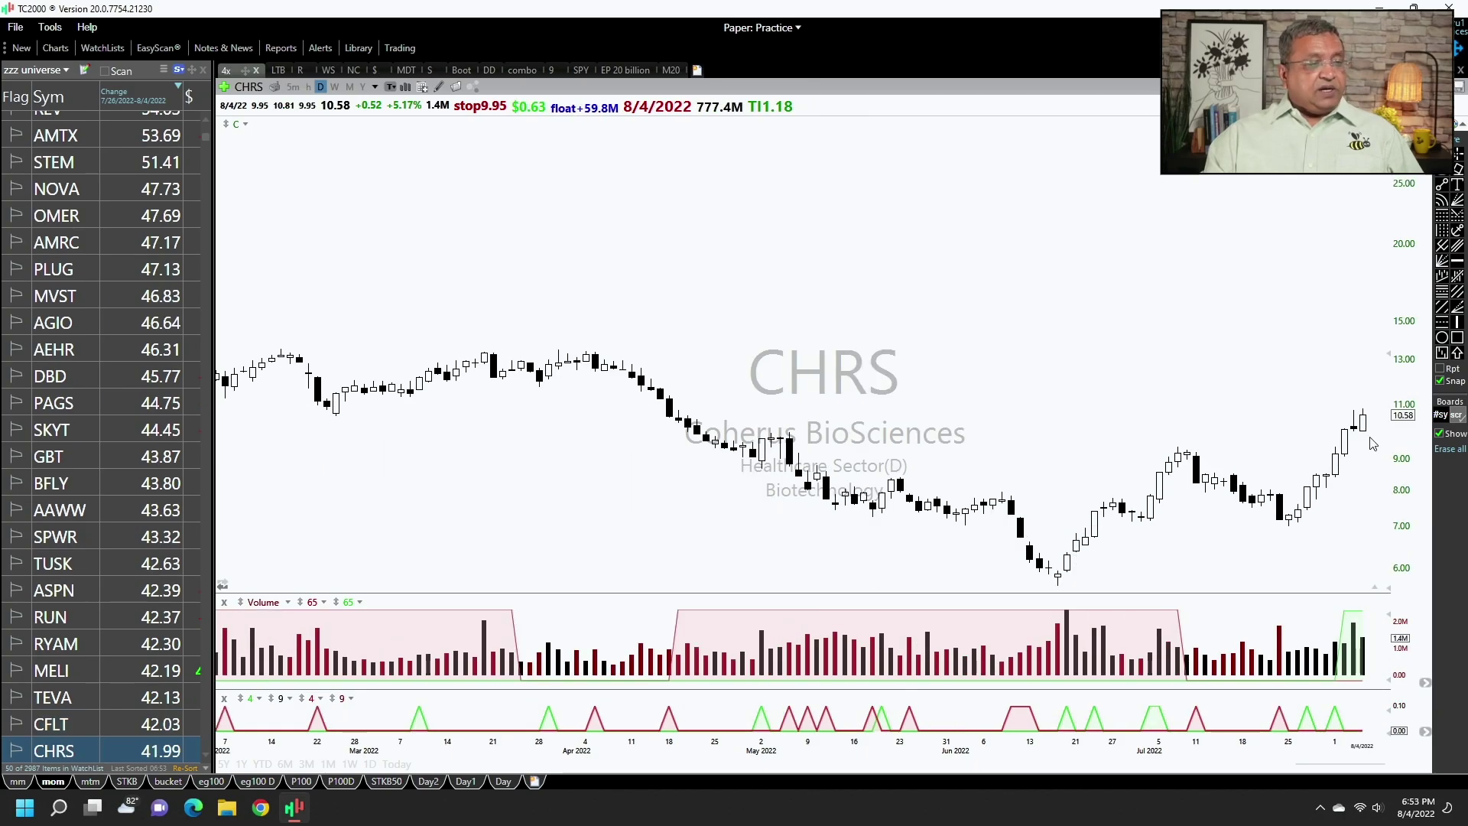
{"action": "key", "text": "Down"}
{"action": "key", "text": "Down"}
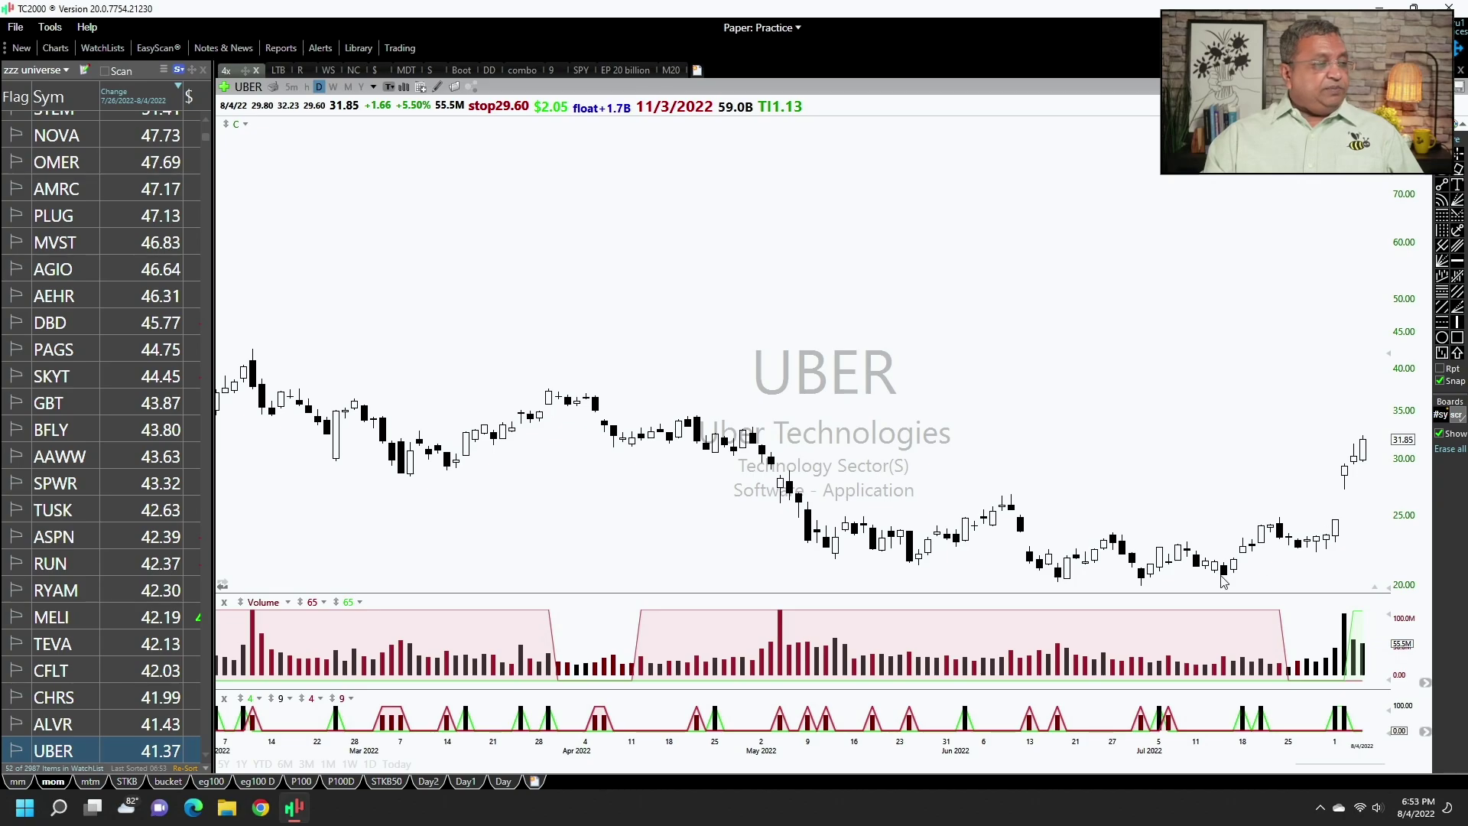
{"action": "left_click", "coordinate": [1335, 526]}
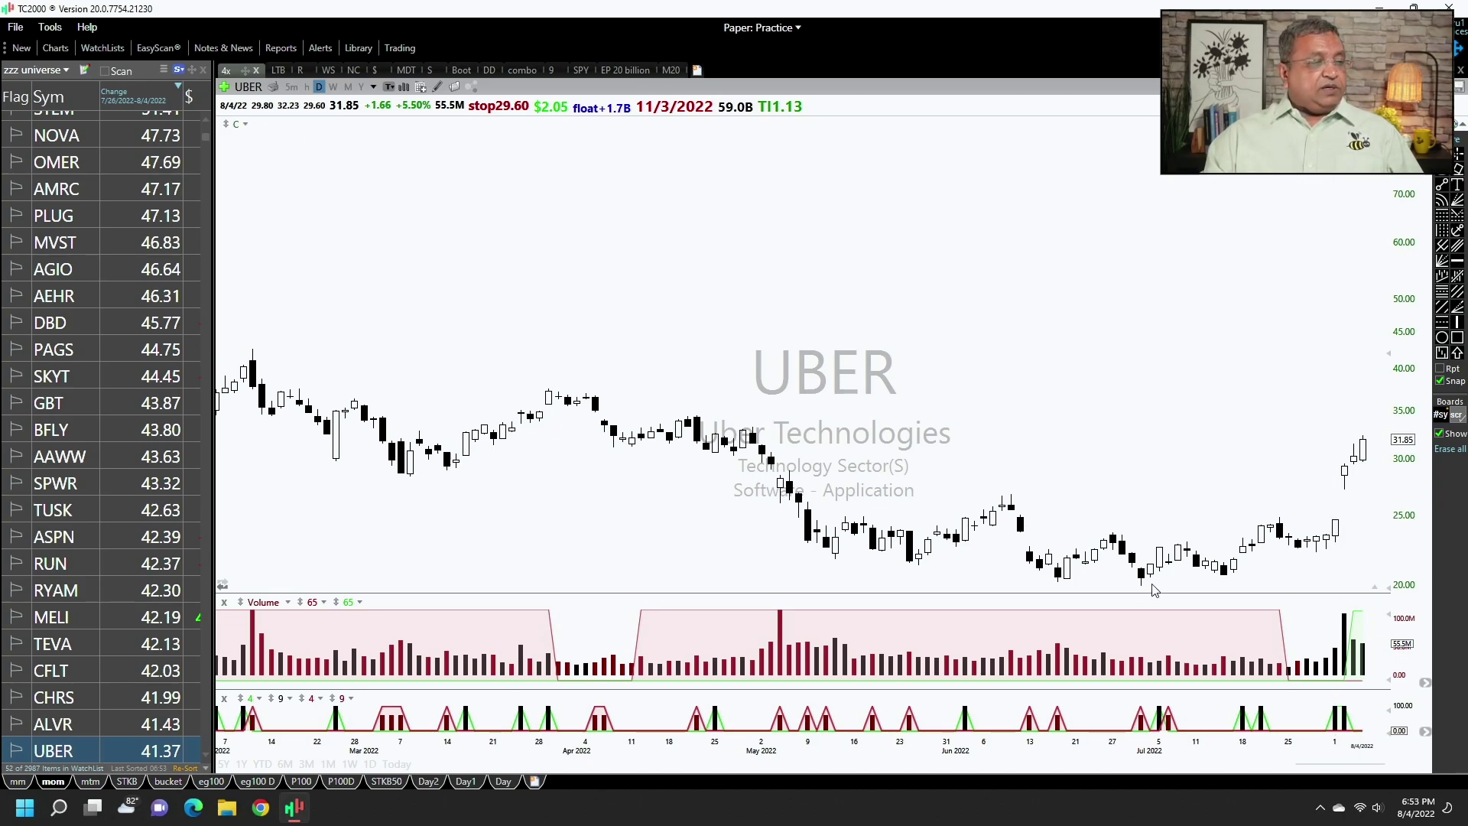
{"action": "key", "text": "Down"}
{"action": "key", "text": "Down"}
{"action": "key", "text": "Down"}
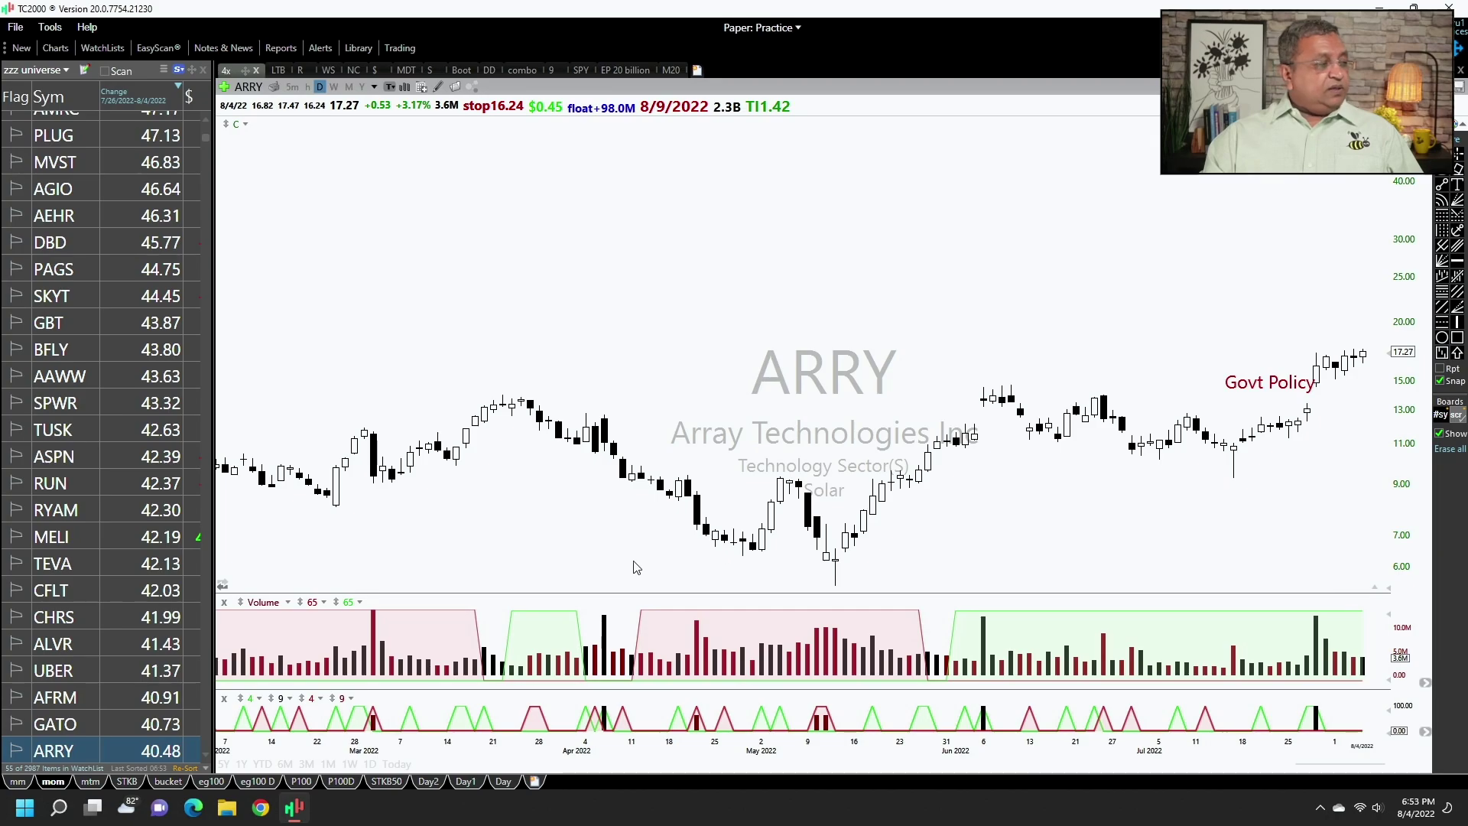
{"action": "key", "text": "Down"}
{"action": "key", "text": "space"}
{"action": "key", "text": "space"}
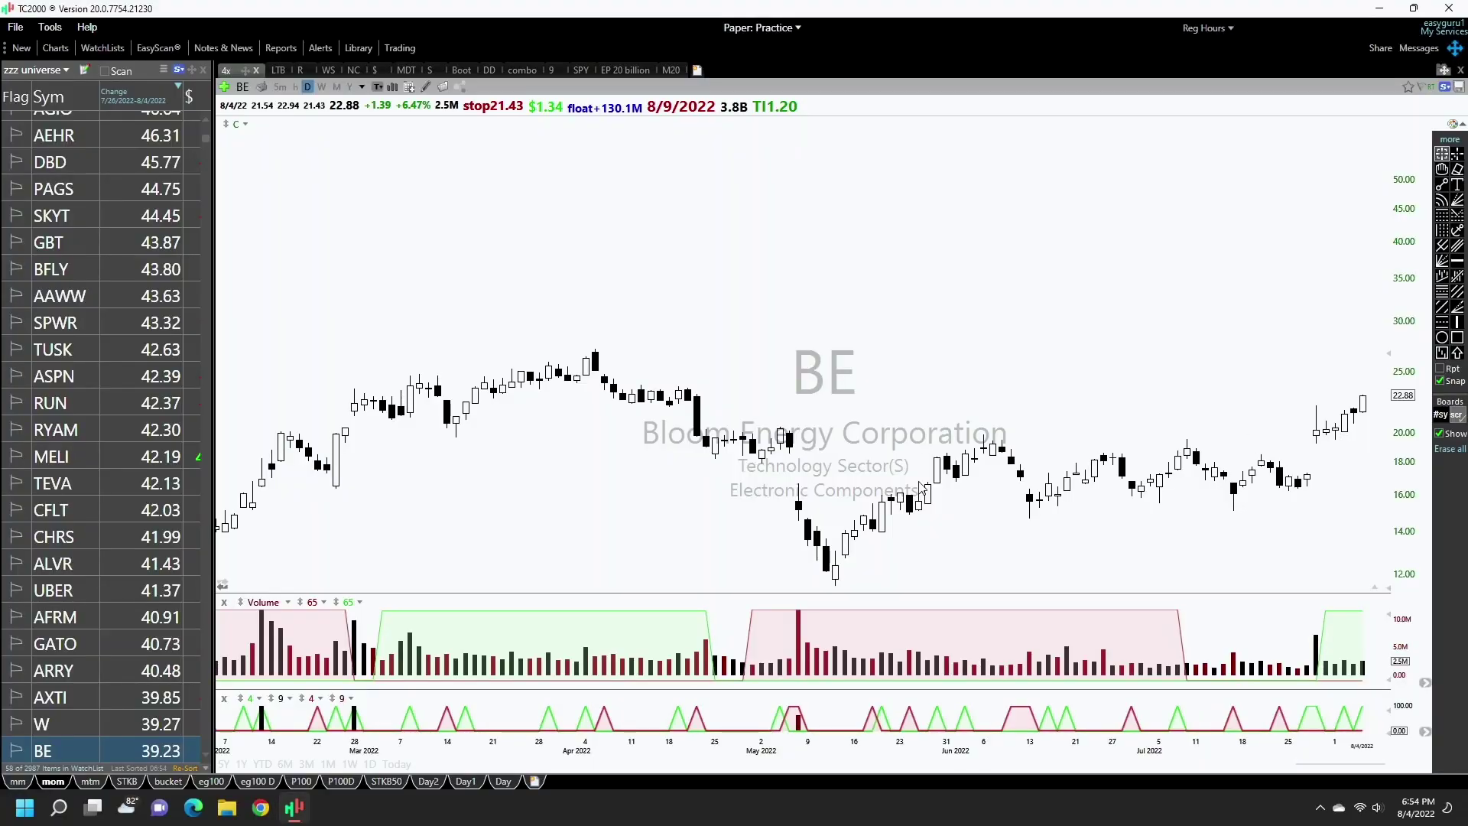
- Step through PI, VLD, LYFT, SOL, GENI, NKLA, WING, ENPH and ASAN toward ENVX
{"action": "key", "text": "space"}
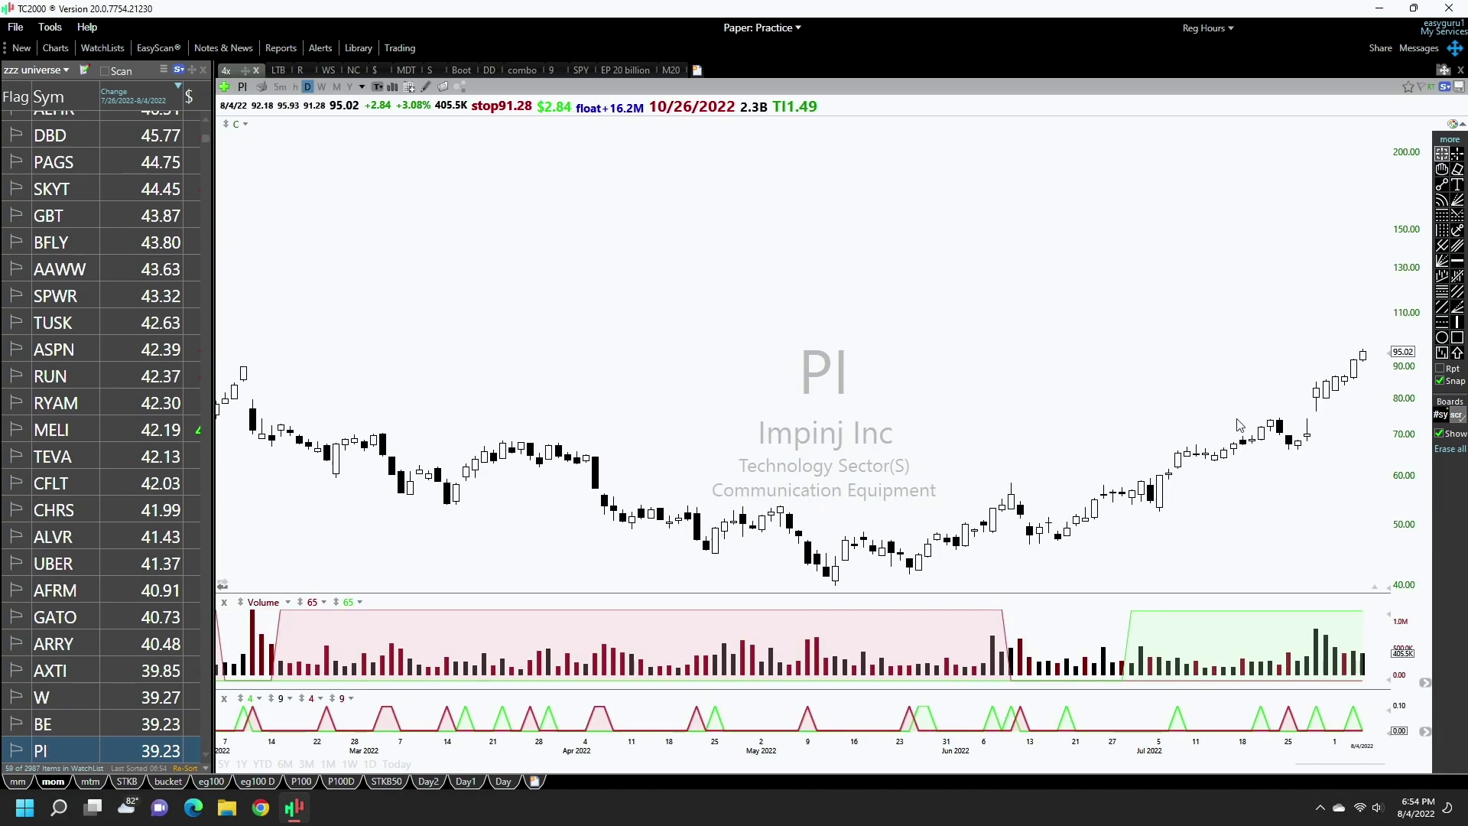
{"action": "key", "text": "space"}
{"action": "key", "text": "space"}
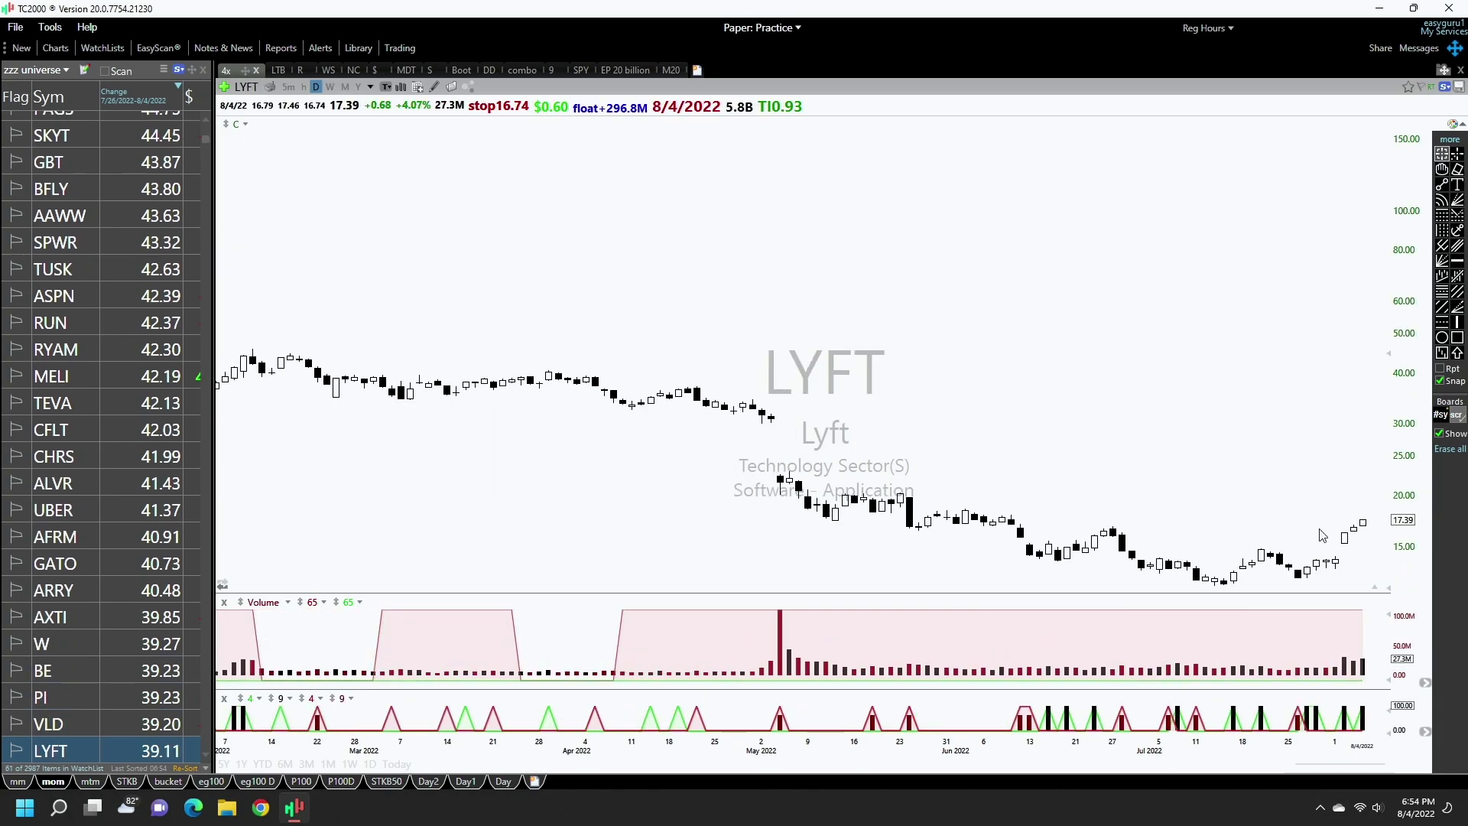
{"action": "key", "text": "space"}
{"action": "key", "text": "space"}
{"action": "key", "text": "space"}
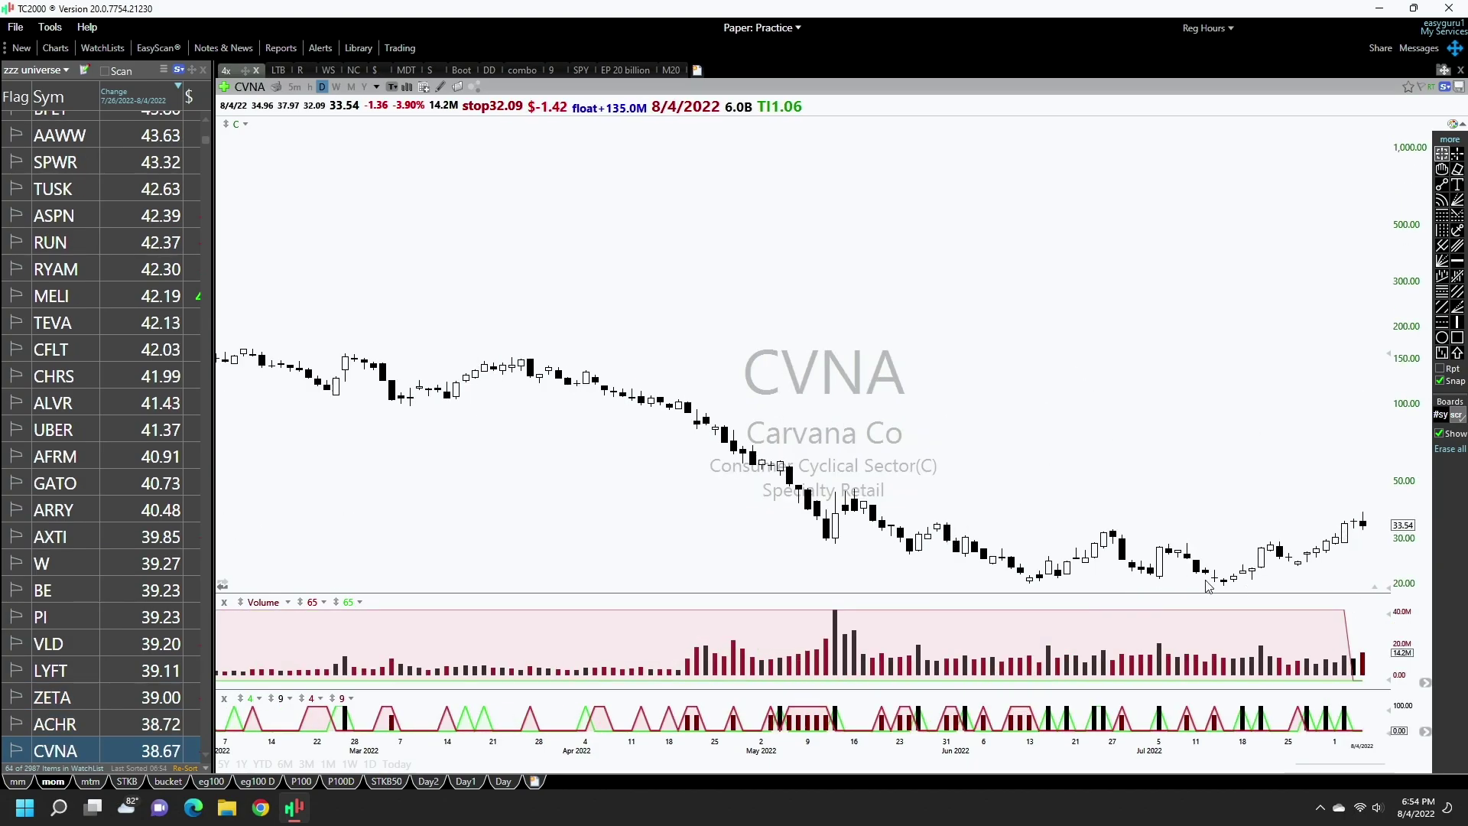
{"action": "key", "text": "space"}
{"action": "key", "text": "space"}
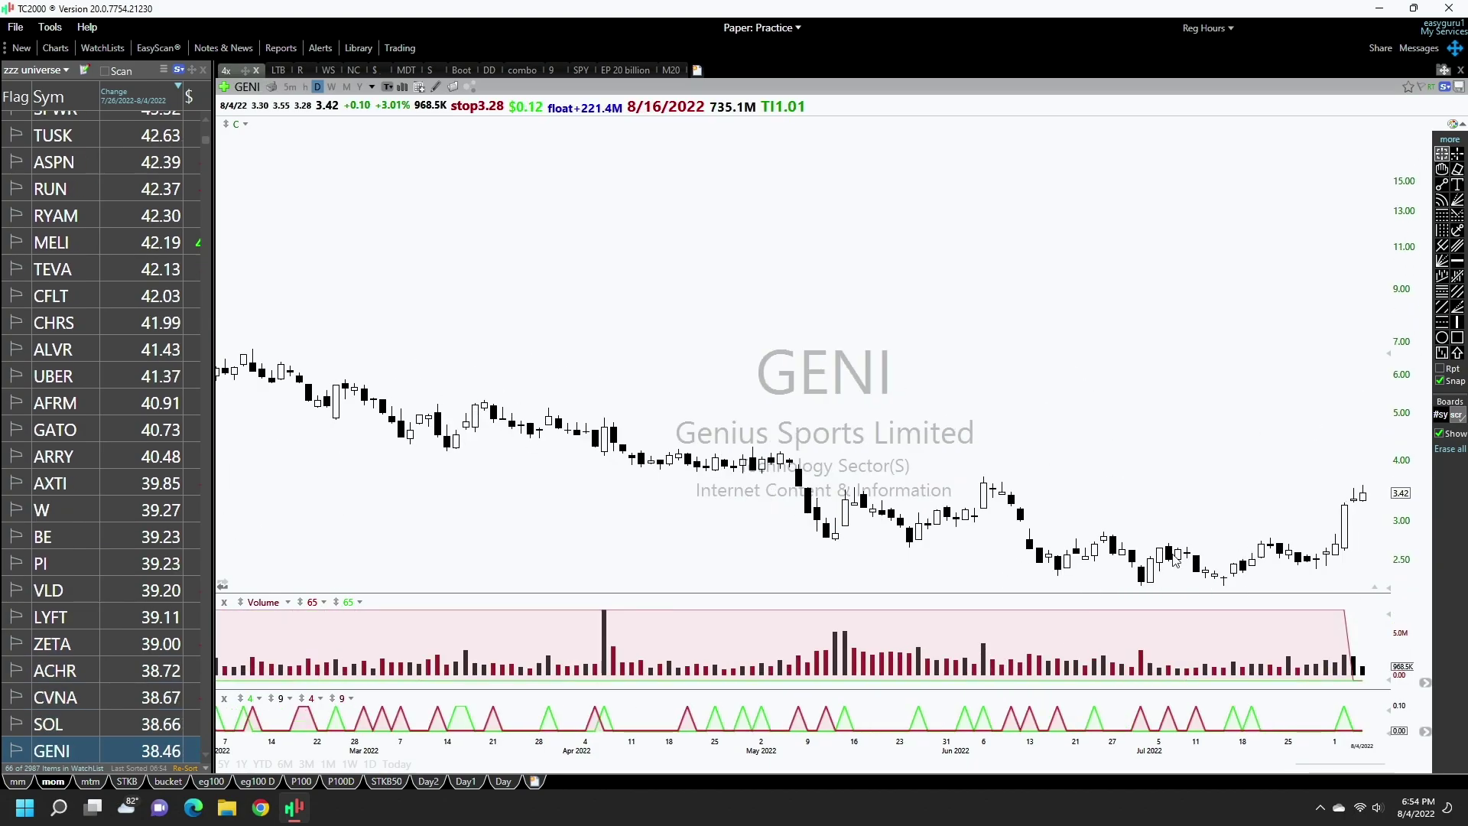
{"action": "key", "text": "space"}
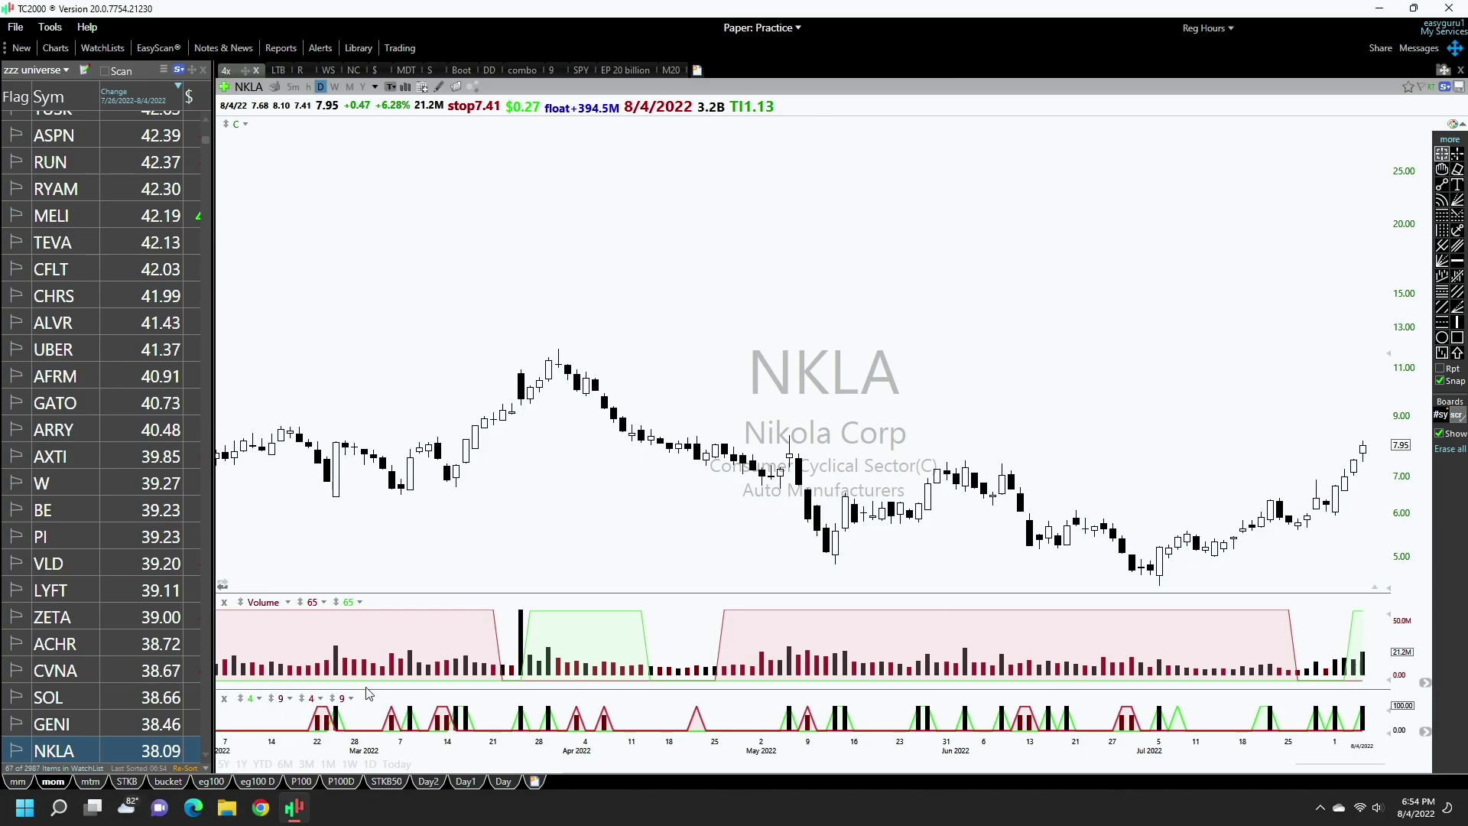
{"action": "key", "text": "space"}
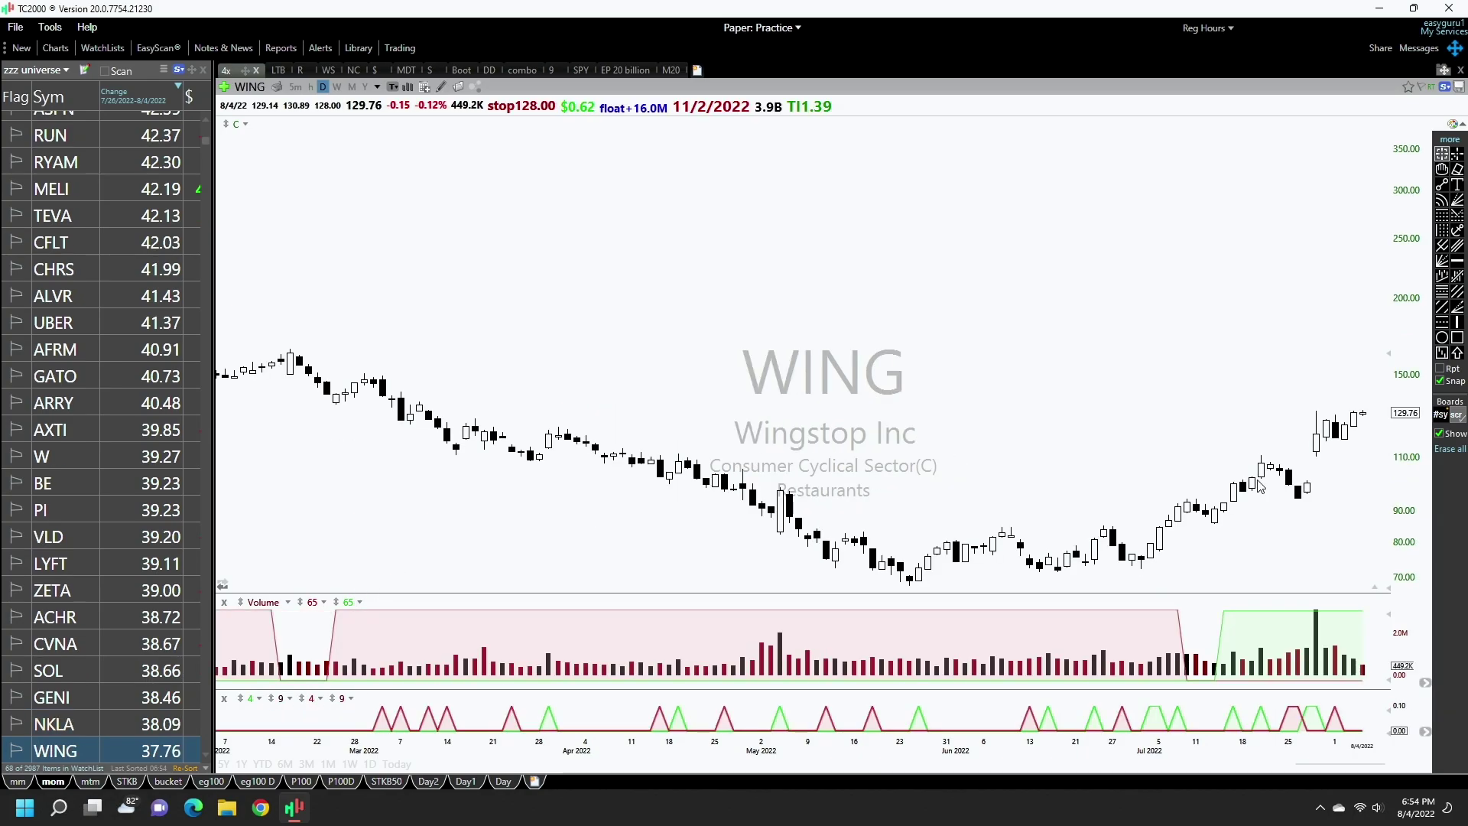
{"action": "key", "text": "space"}
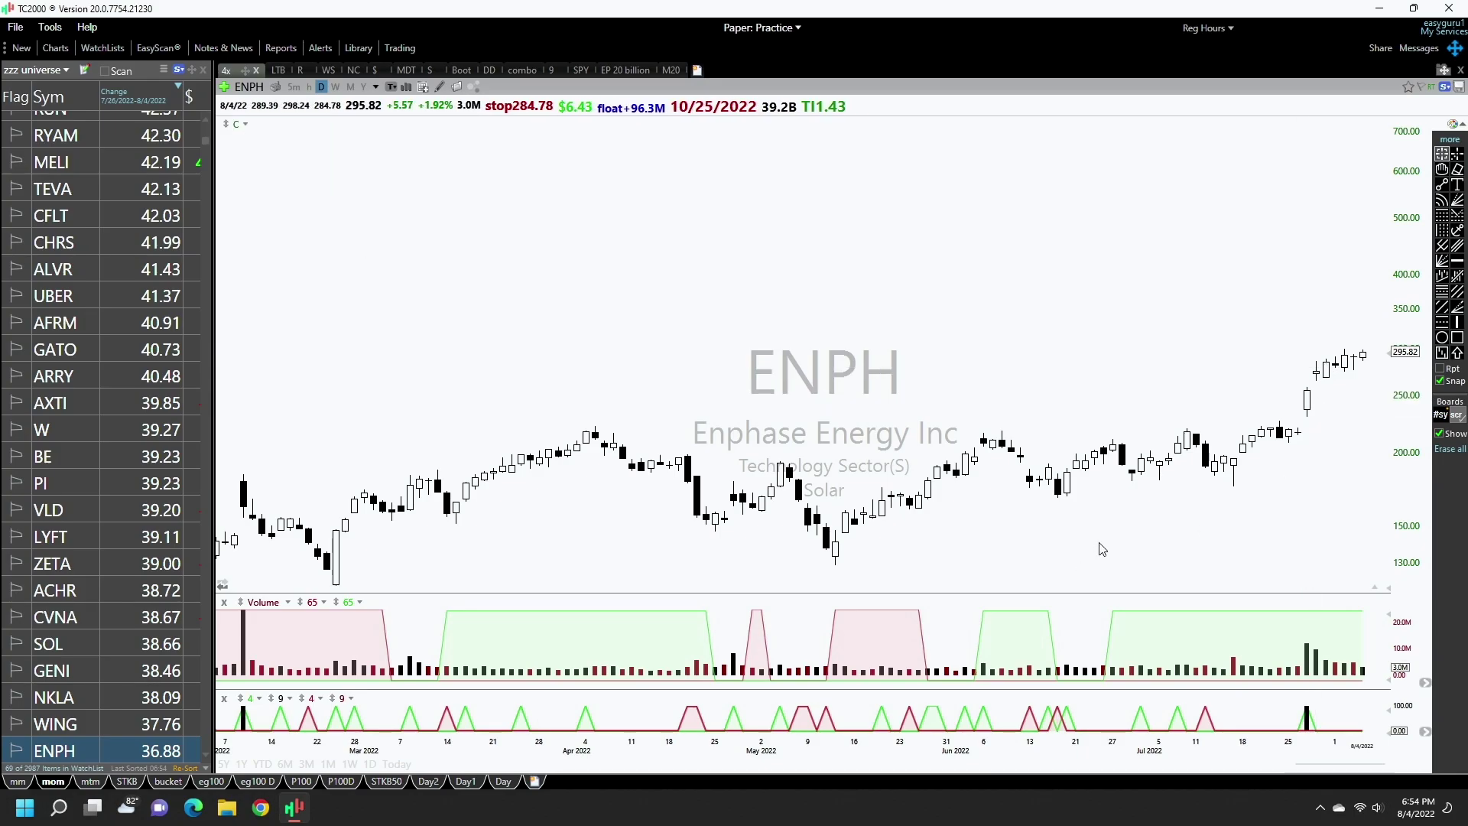
{"action": "key", "text": "space"}
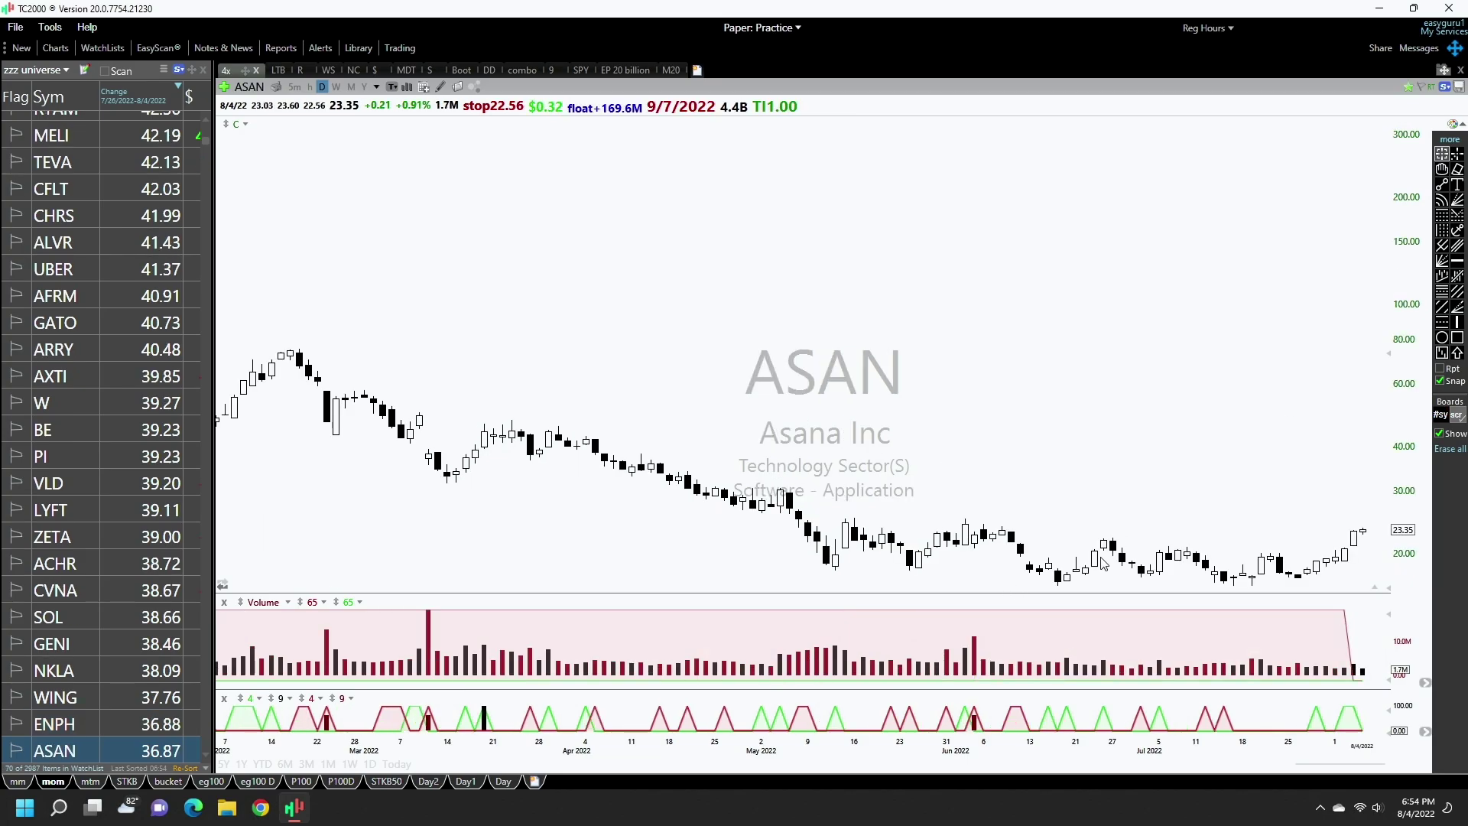
{"action": "key", "text": "space"}
{"action": "key", "text": "space"}
{"action": "key", "text": "space"}
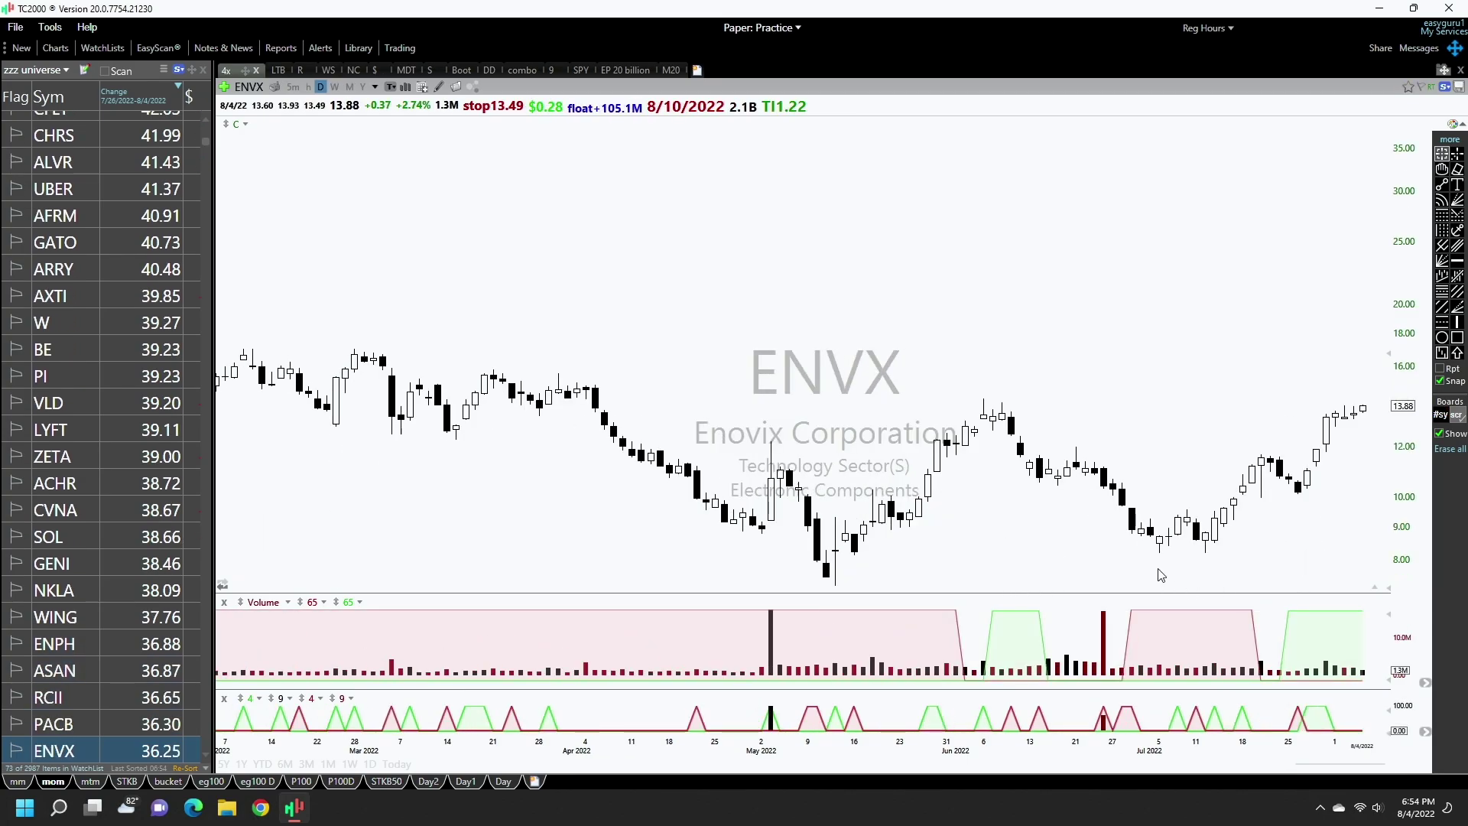
- Inspect the price details of the latest ENVX candle in the 4x chart layout
{"action": "scroll", "coordinate": [1344, 446], "scroll_direction": "up", "scroll_amount": 3}
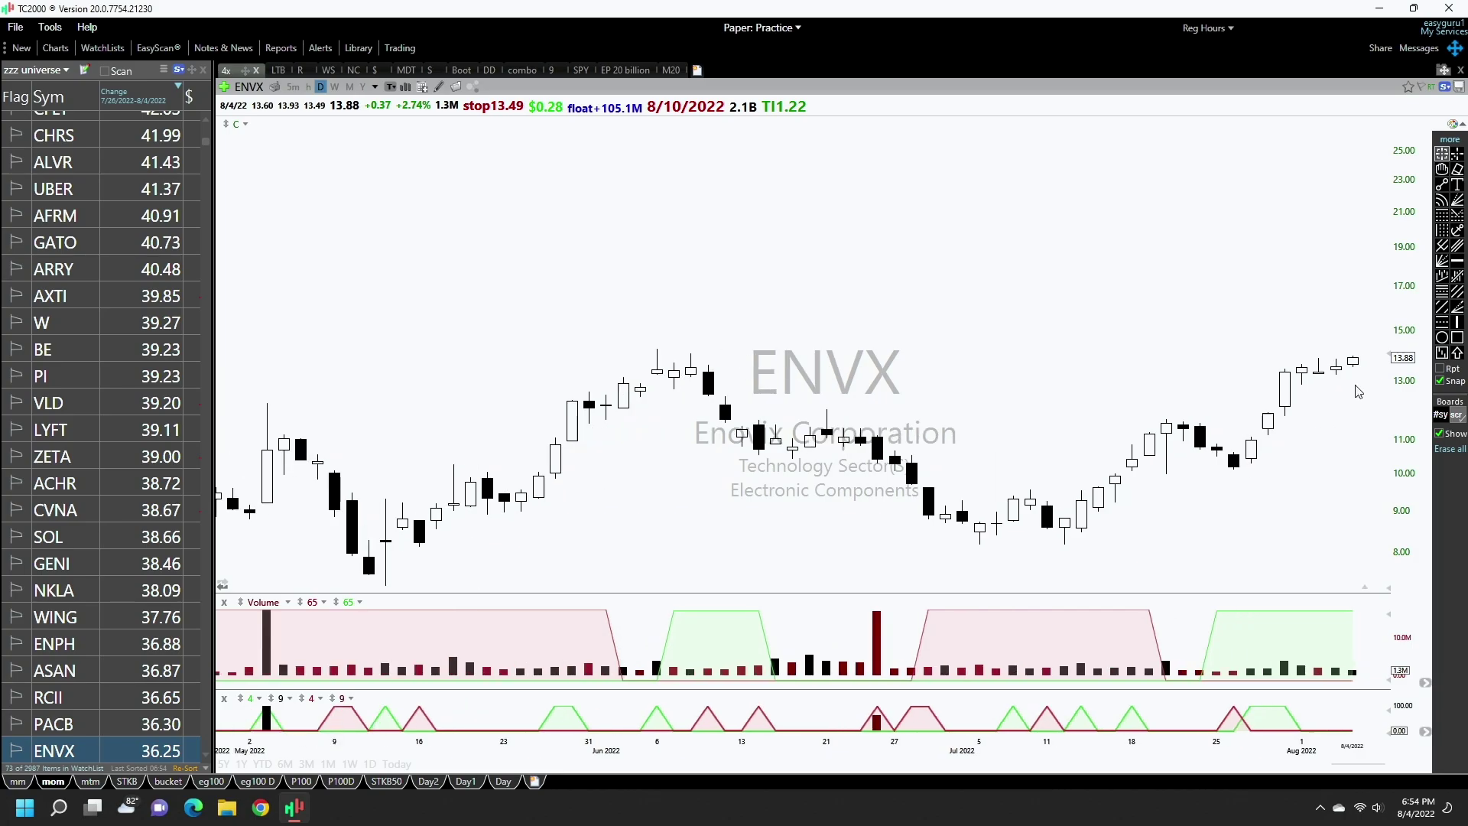
{"action": "scroll", "coordinate": [1354, 383], "scroll_direction": "down", "scroll_amount": 1}
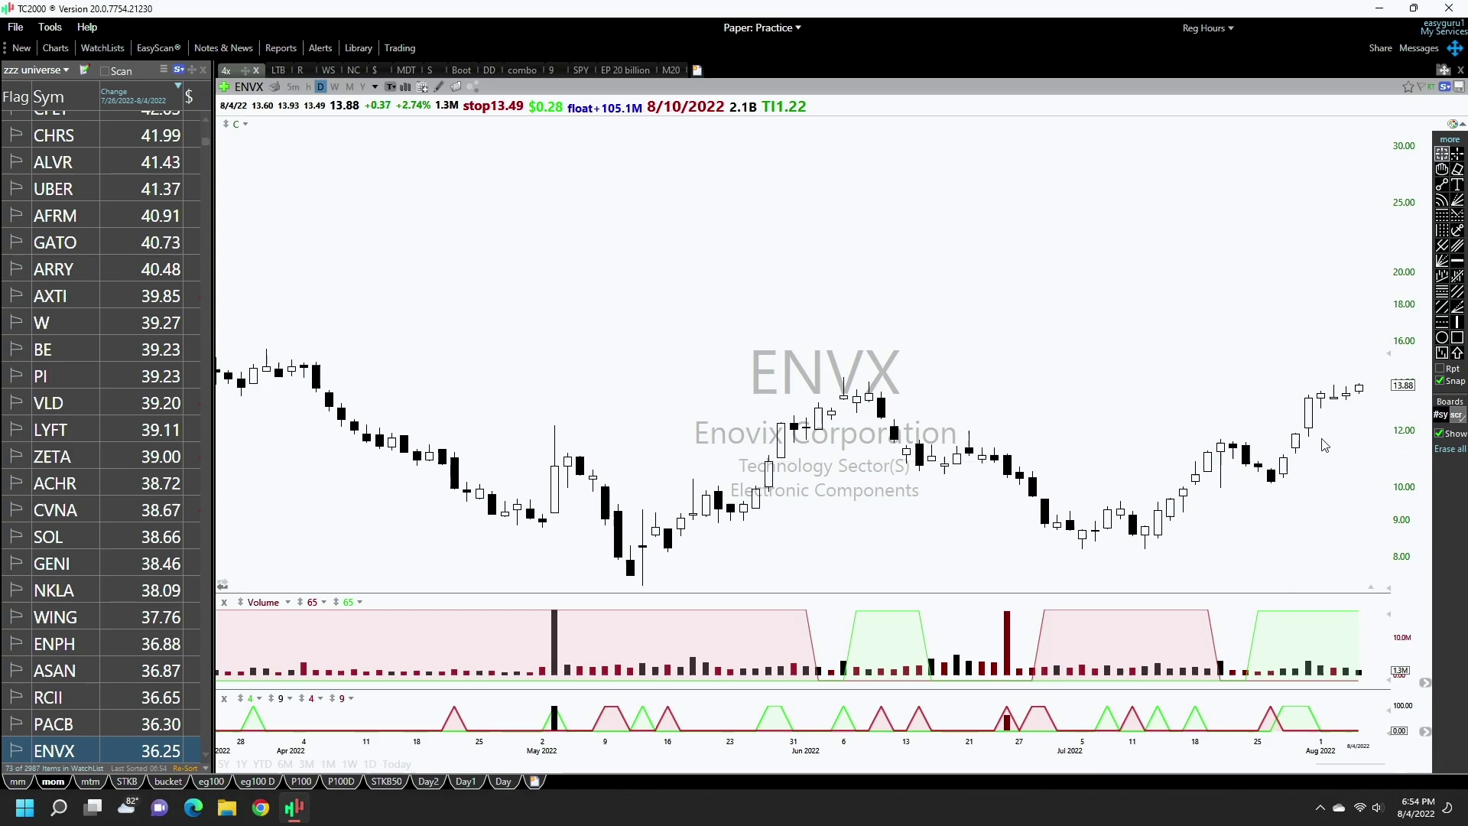
{"action": "left_click", "coordinate": [1360, 390]}
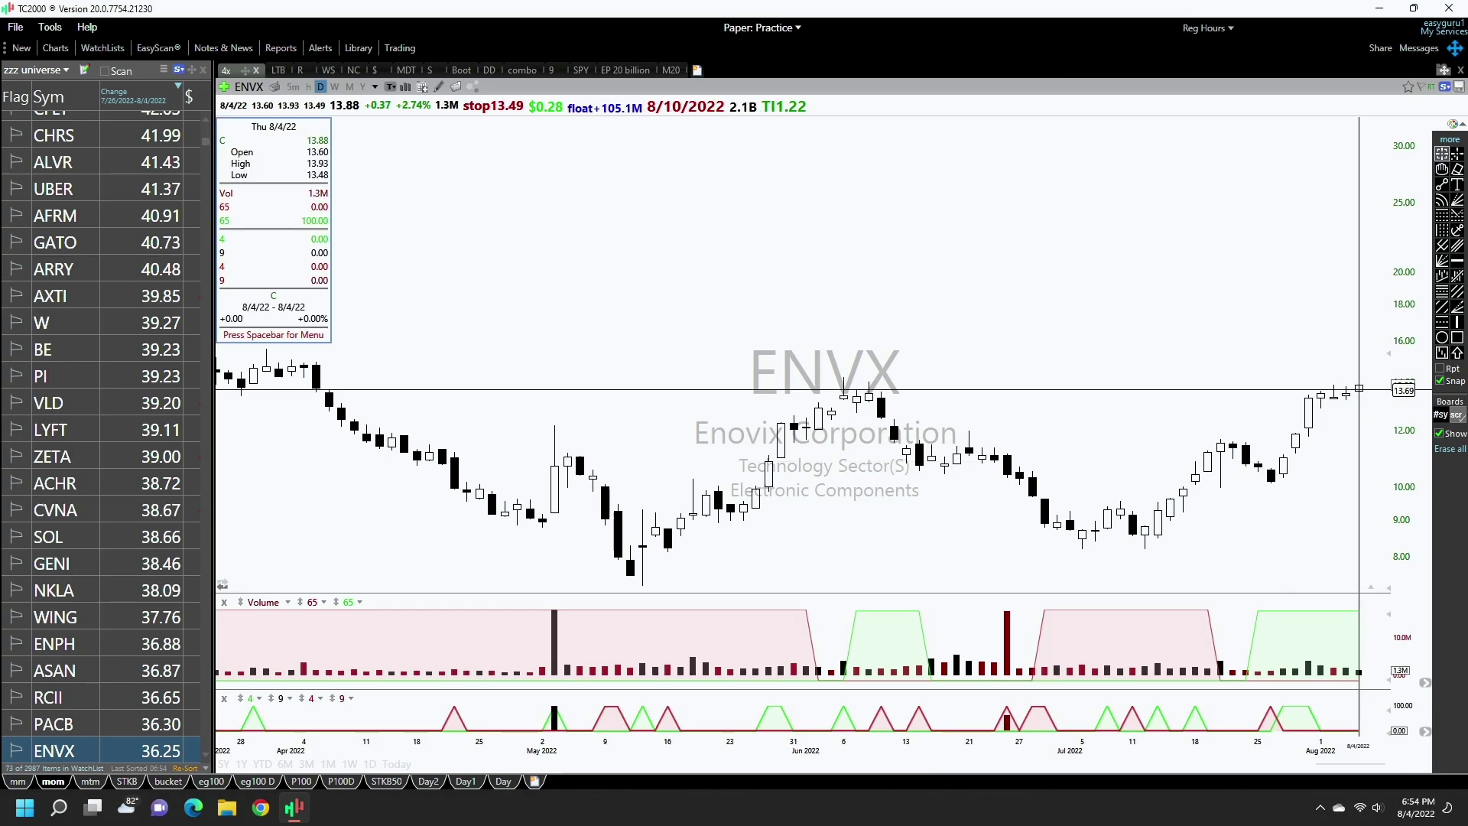
{"action": "left_click", "coordinate": [1365, 394]}
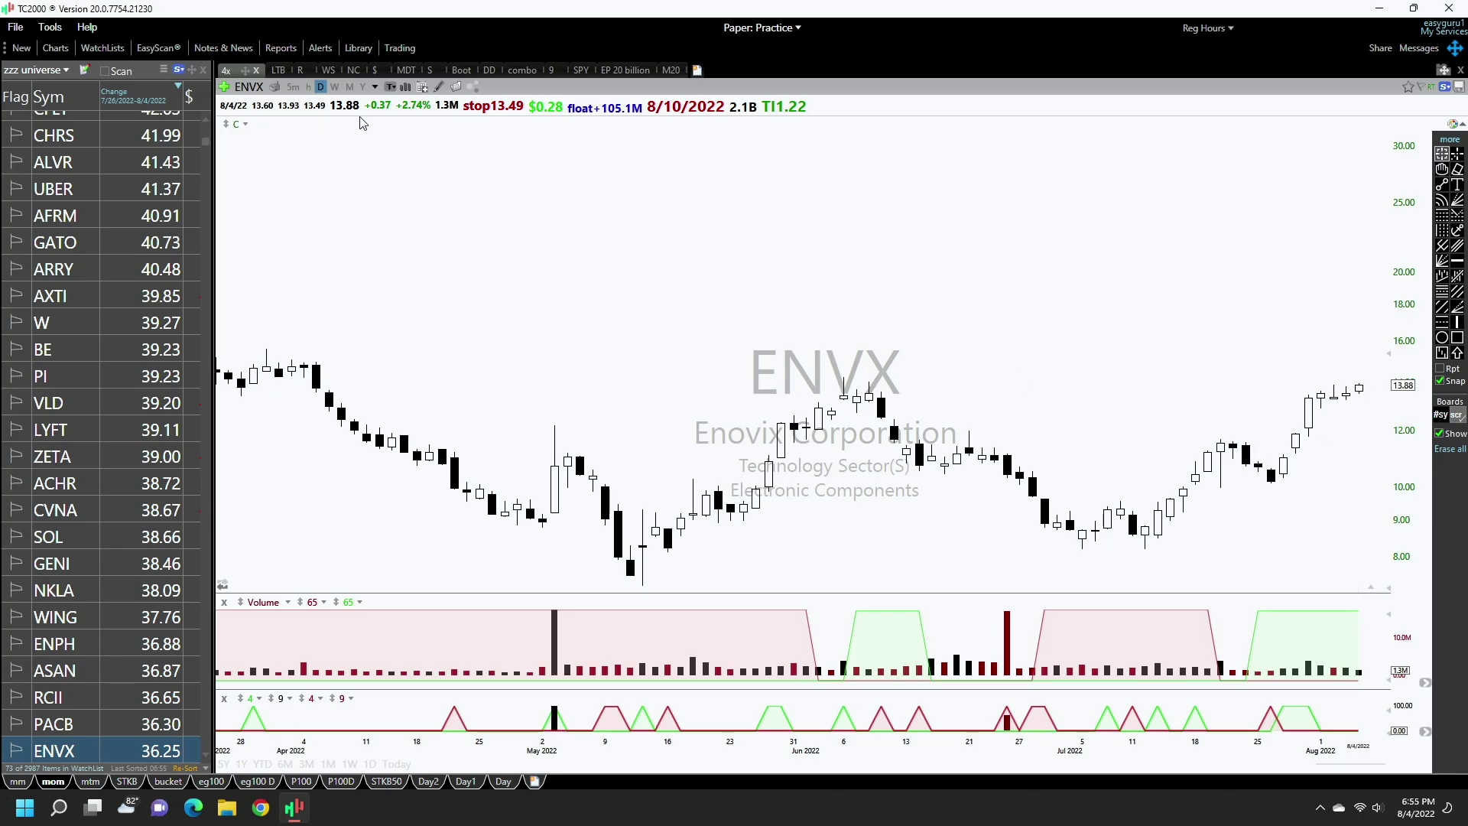
- Check the latest ENVX candle in the LTB layout, return to 4x, then advance to ENTA
{"action": "left_click", "coordinate": [280, 70]}
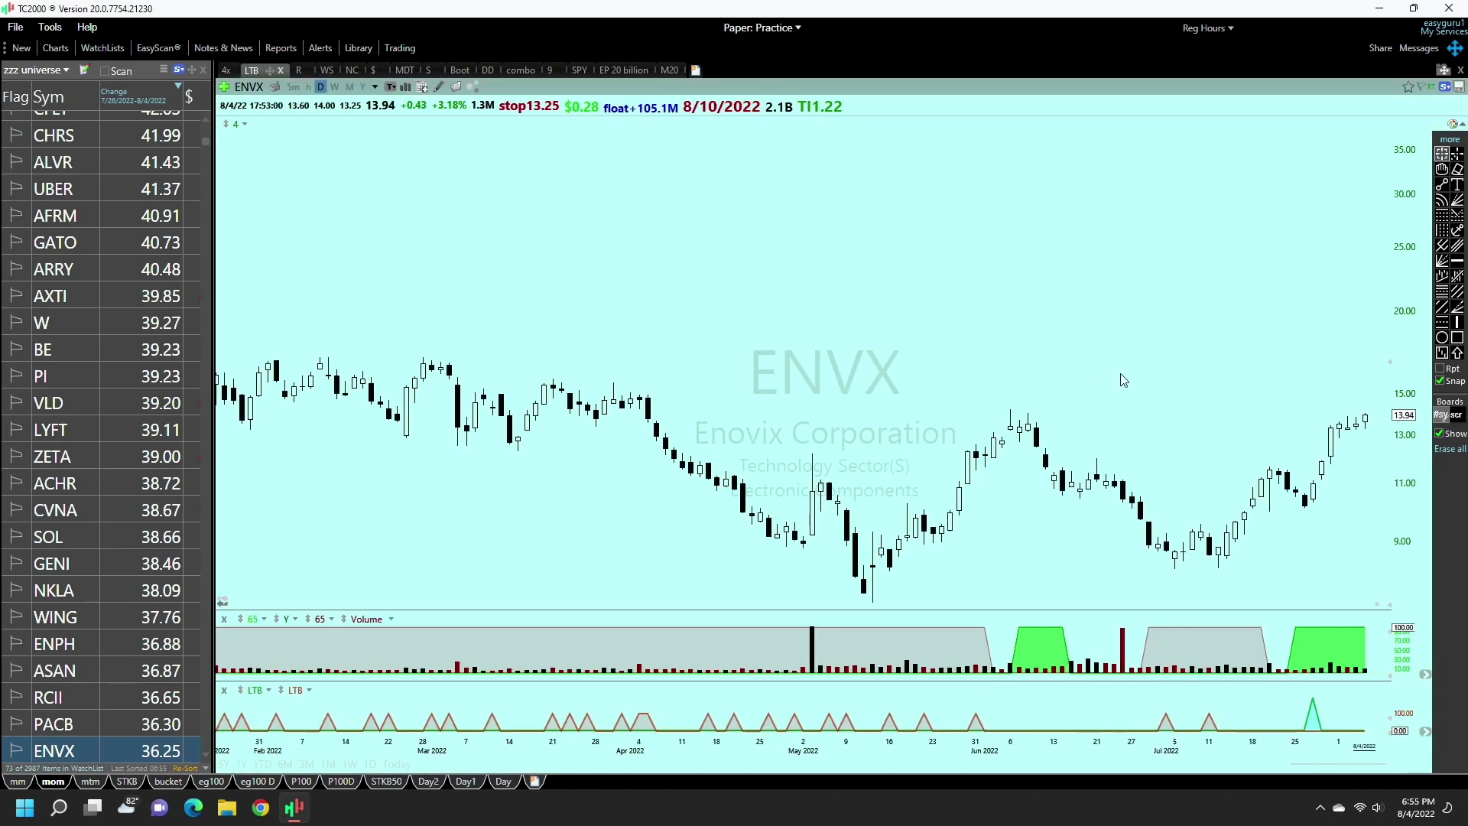
{"action": "left_click", "coordinate": [1365, 423]}
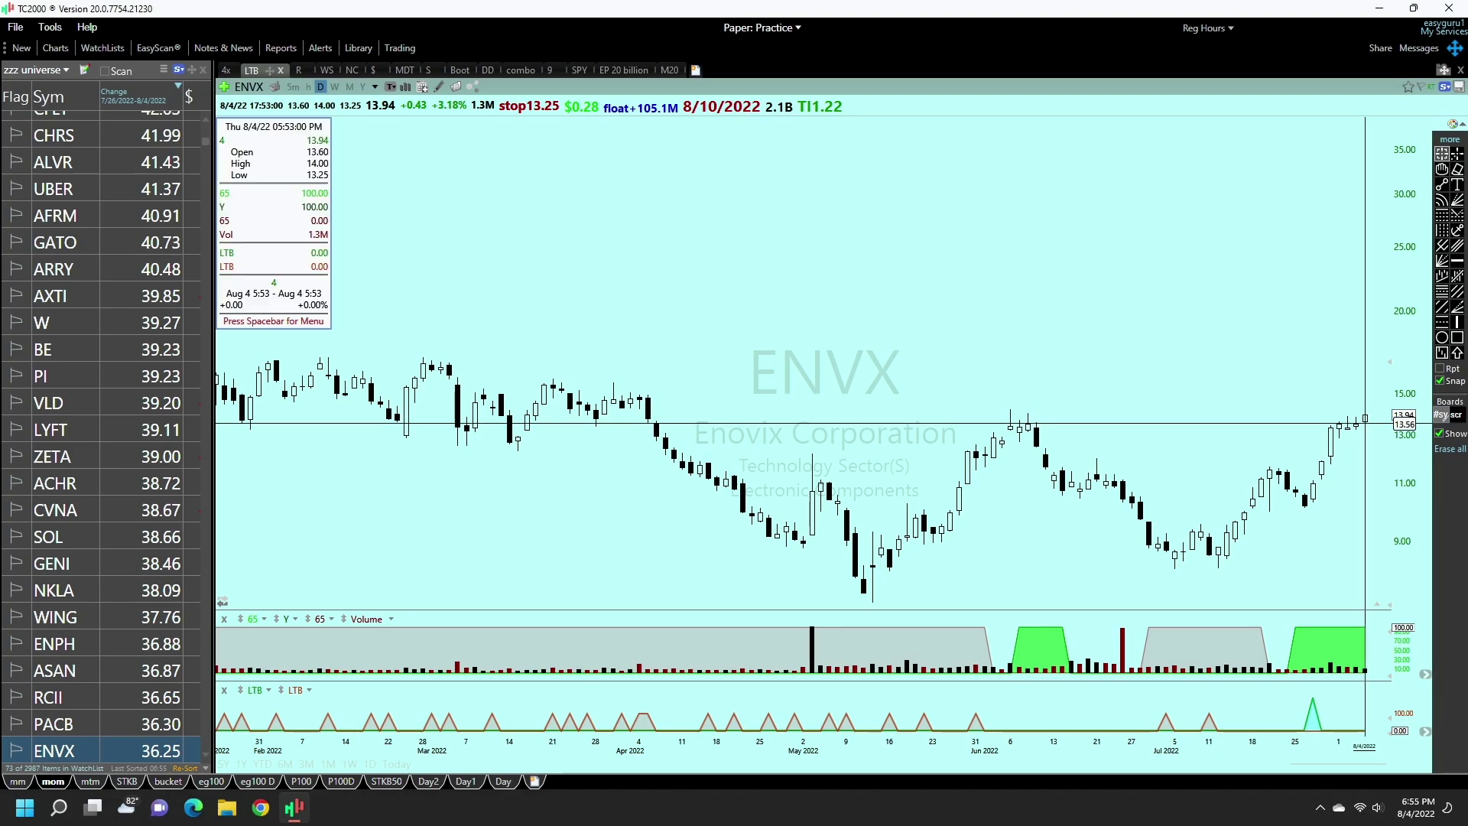
{"action": "left_click", "coordinate": [227, 73]}
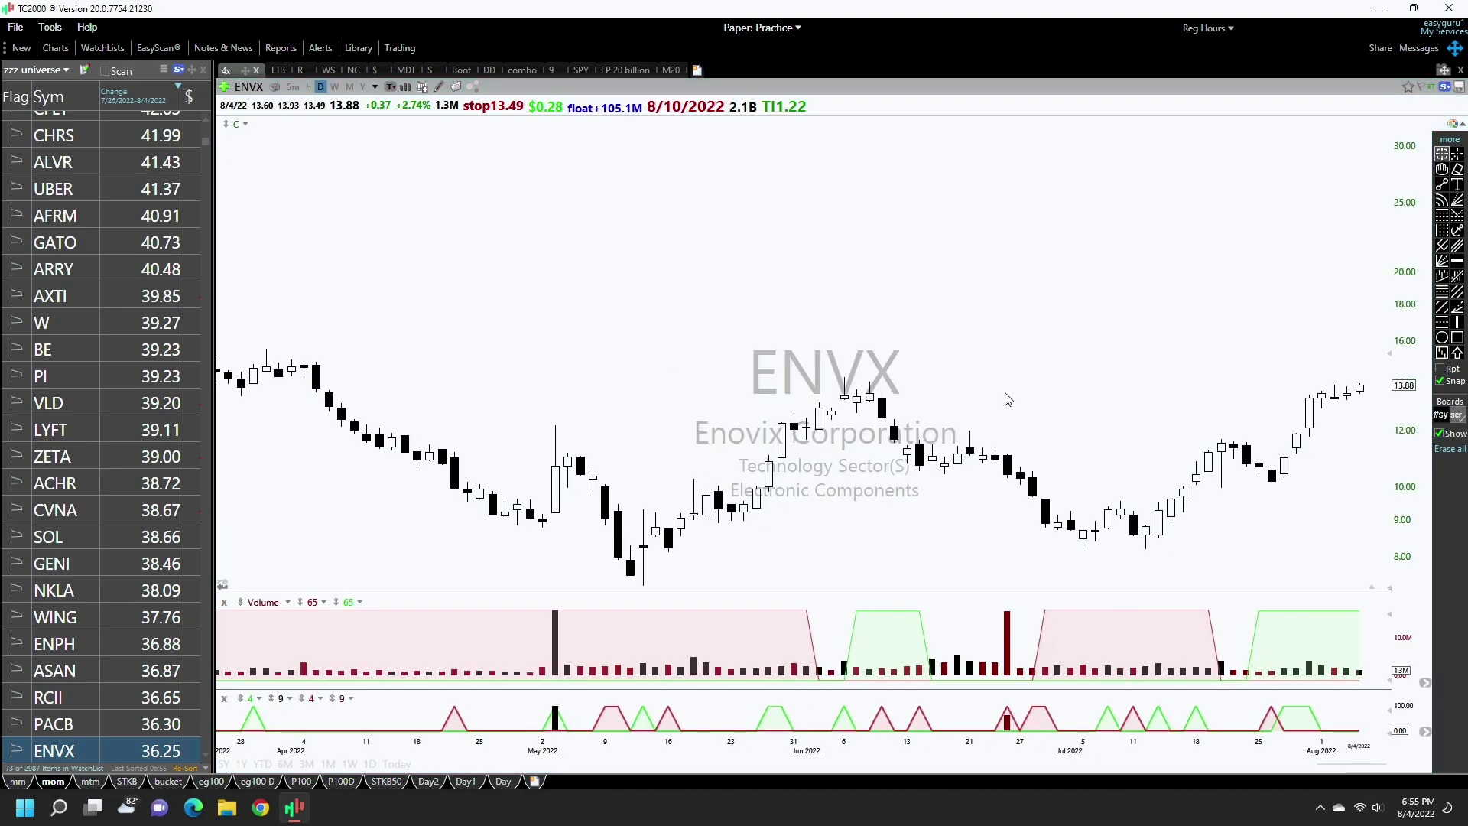
{"action": "left_click", "coordinate": [1361, 389]}
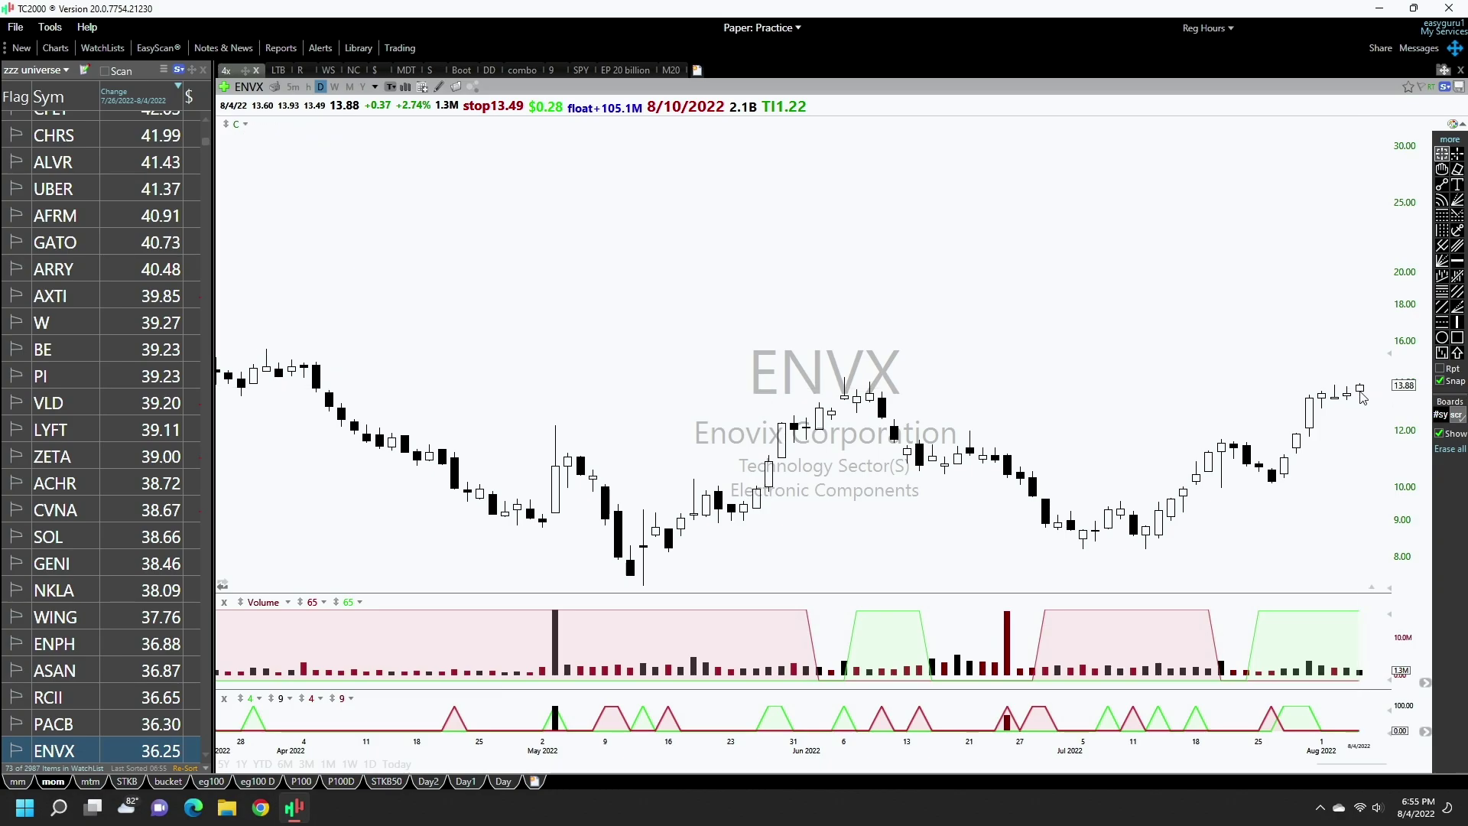
{"action": "left_click", "coordinate": [1347, 392]}
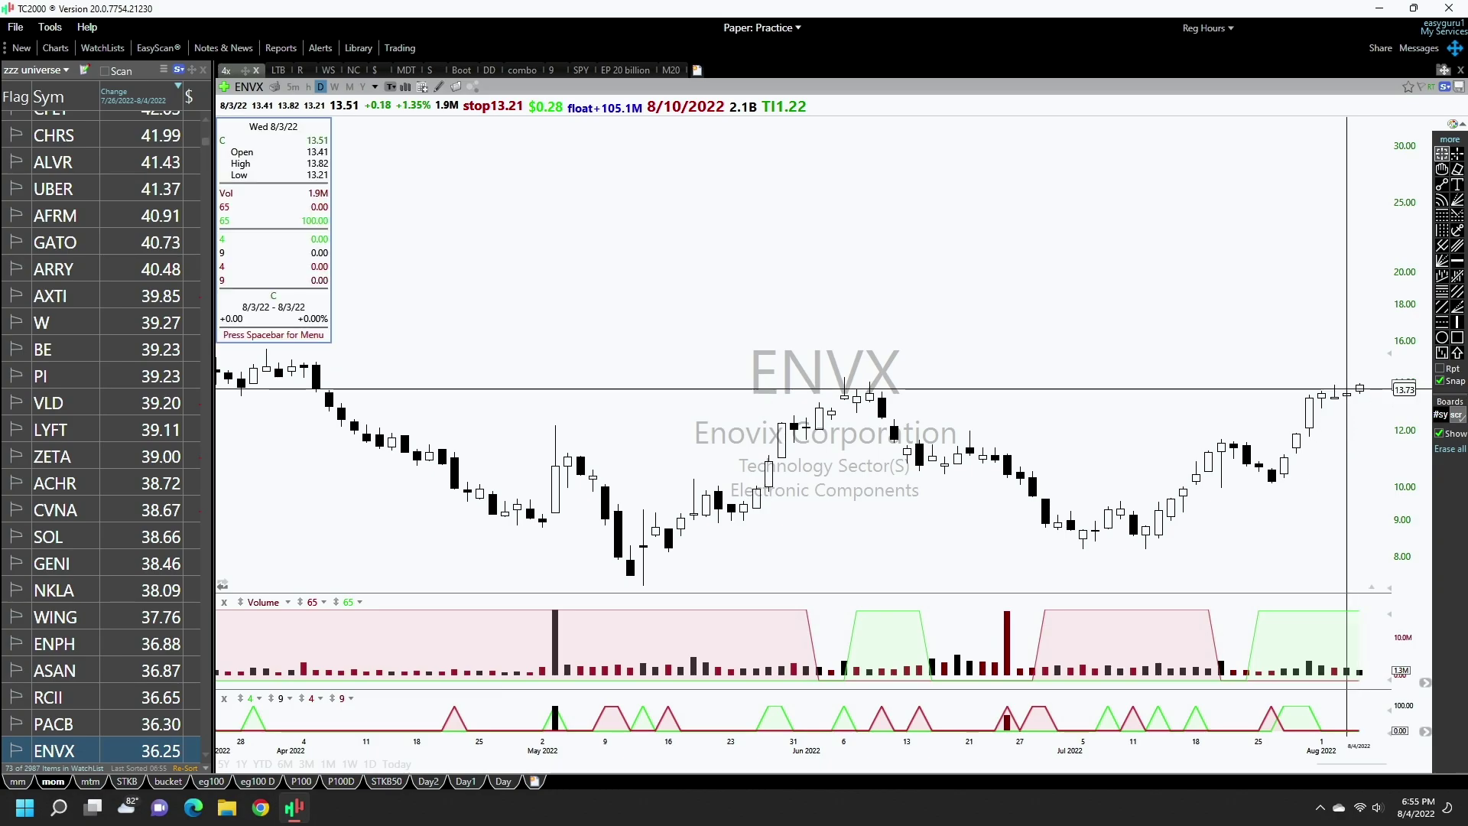
{"action": "key", "text": "Down"}
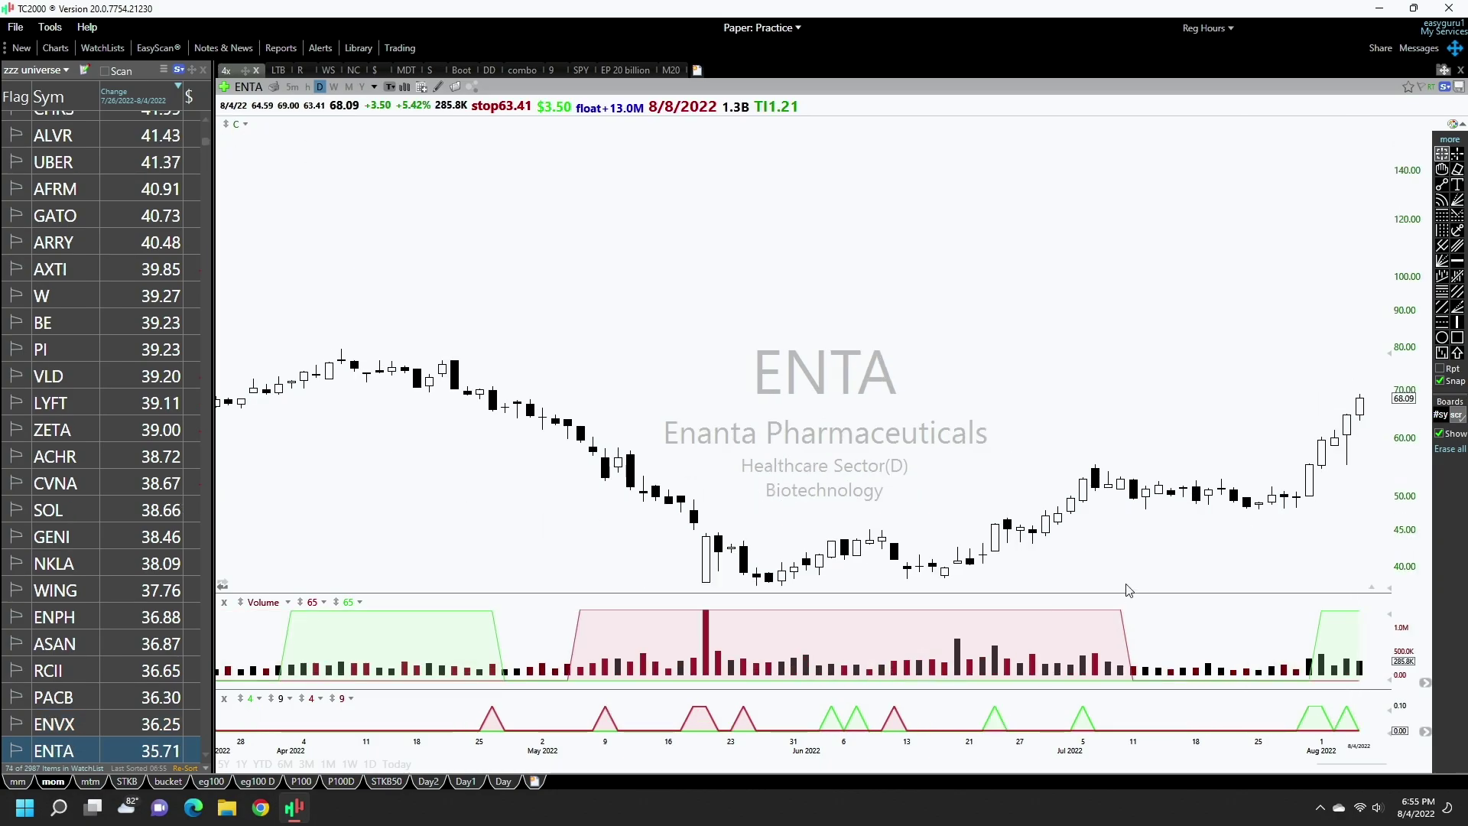
- Step through the ENPH, ENTA, TA, SQ and U charts to LTRX, then scroll the watchlist to the top
{"action": "key", "text": "Down"}
{"action": "key", "text": "Down"}
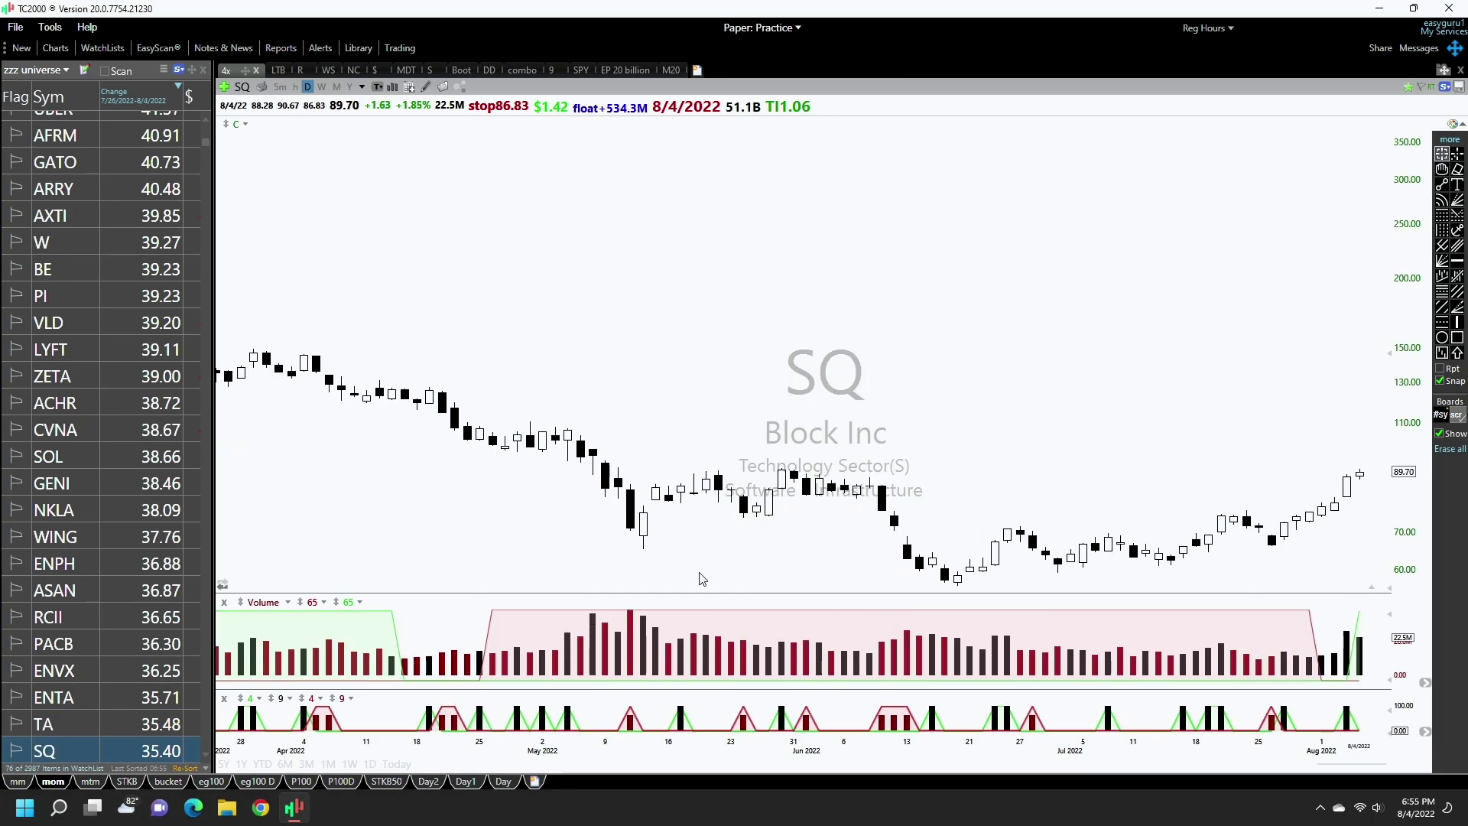
{"action": "left_click", "coordinate": [80, 566]}
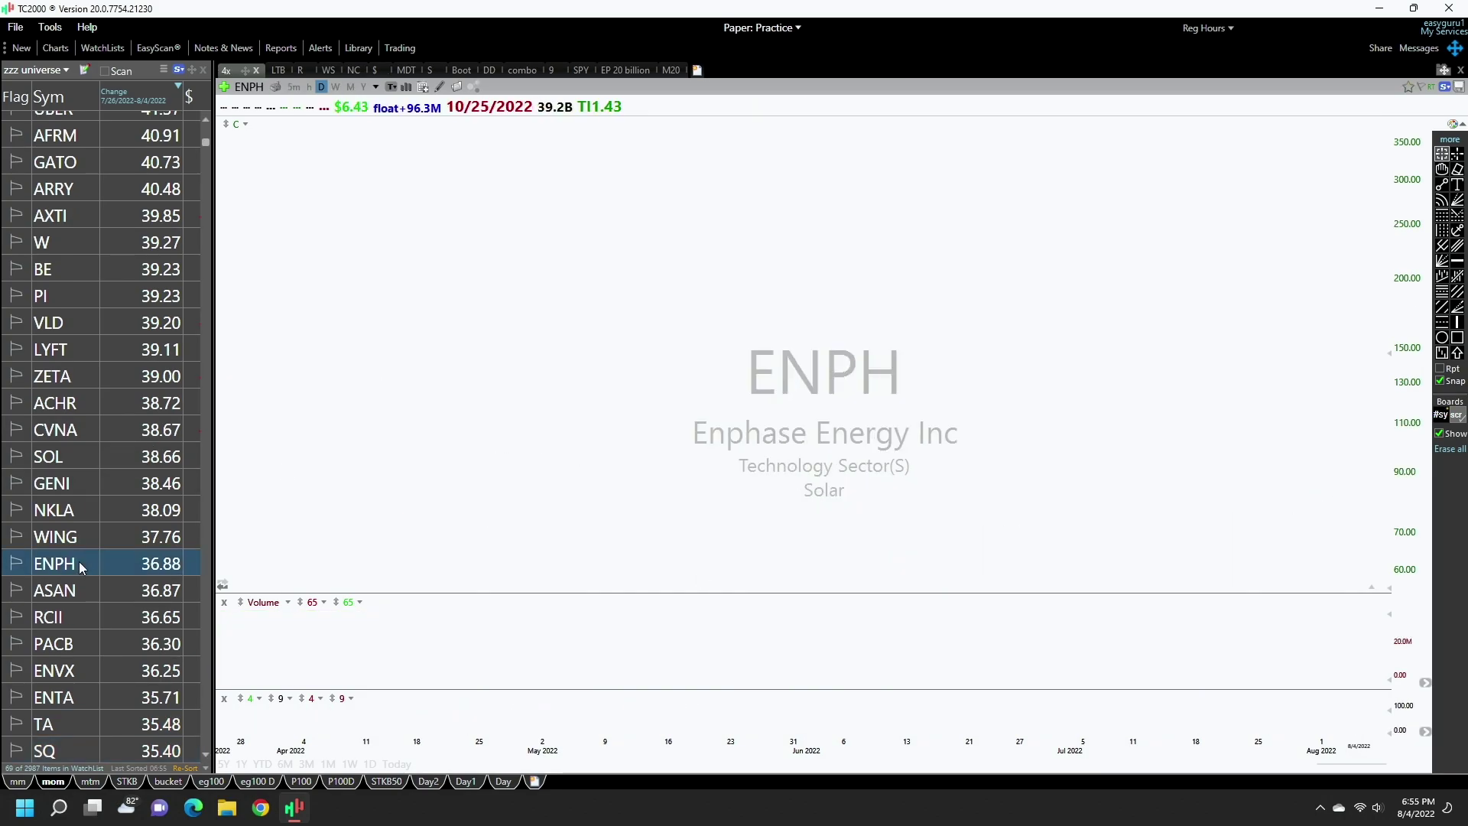
{"action": "left_click", "coordinate": [67, 700]}
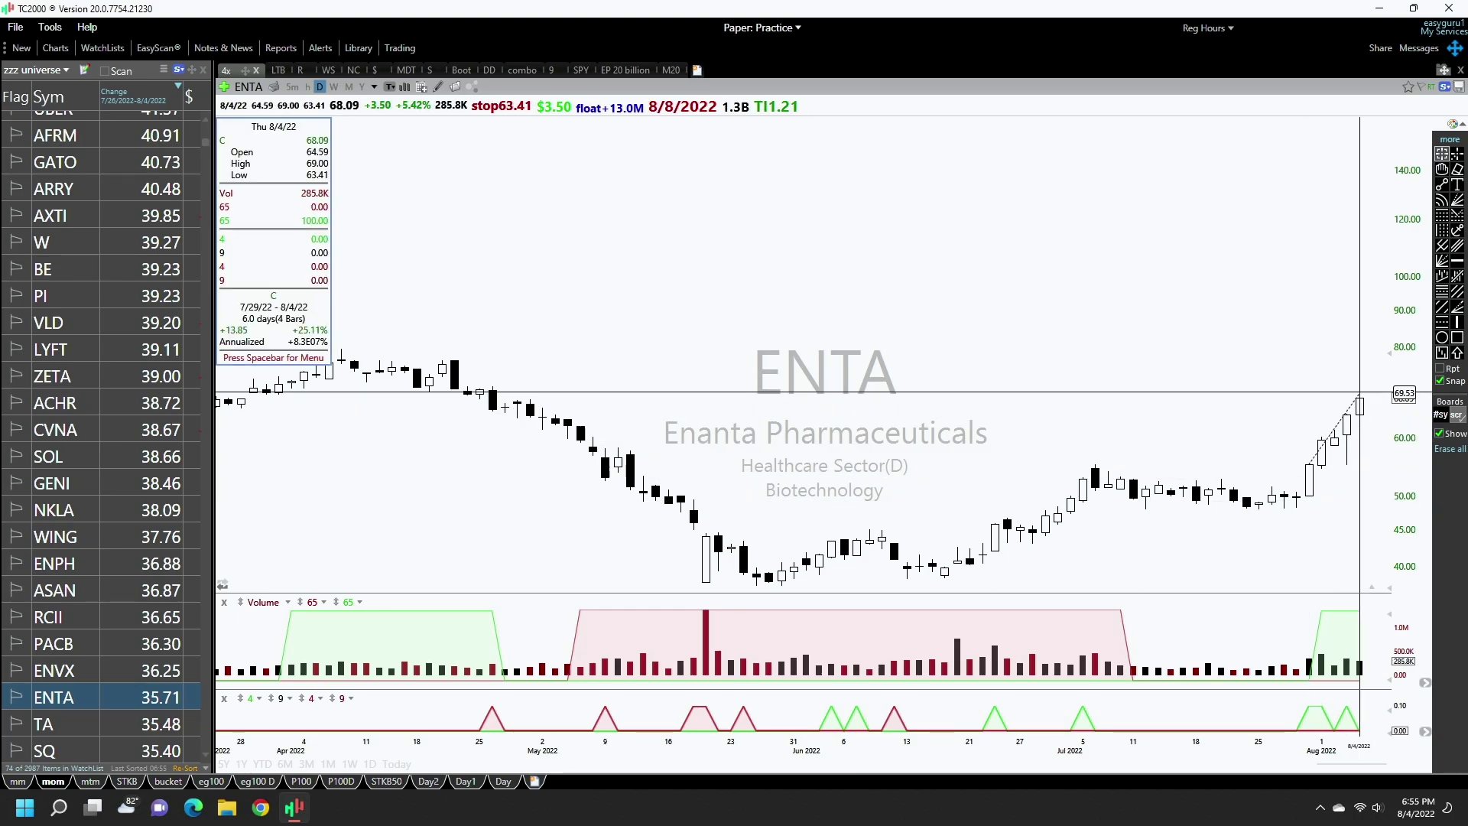
{"action": "key", "text": "Down"}
{"action": "key", "text": "Down"}
{"action": "key", "text": "Down"}
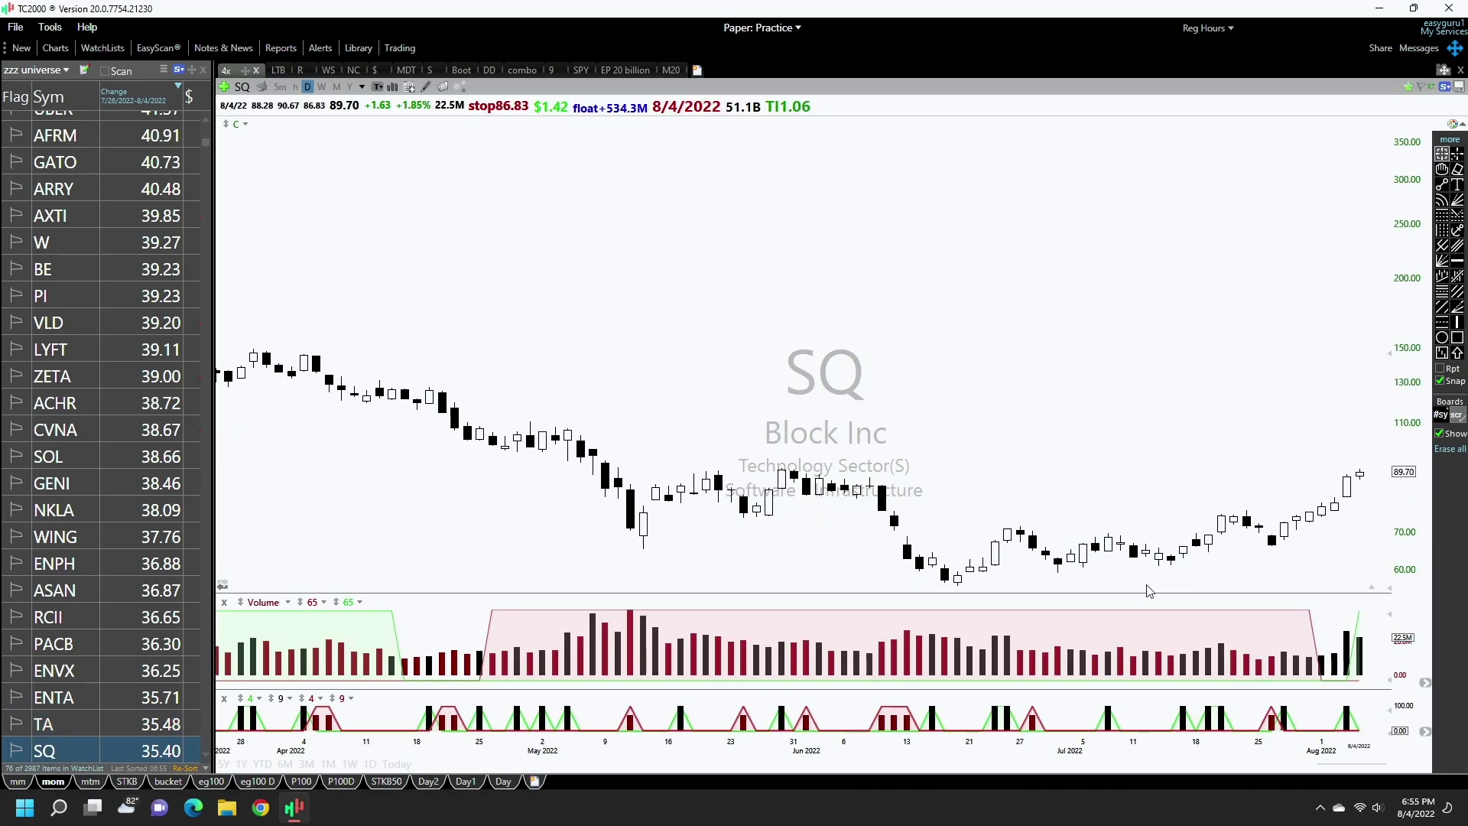
{"action": "key", "text": "Down"}
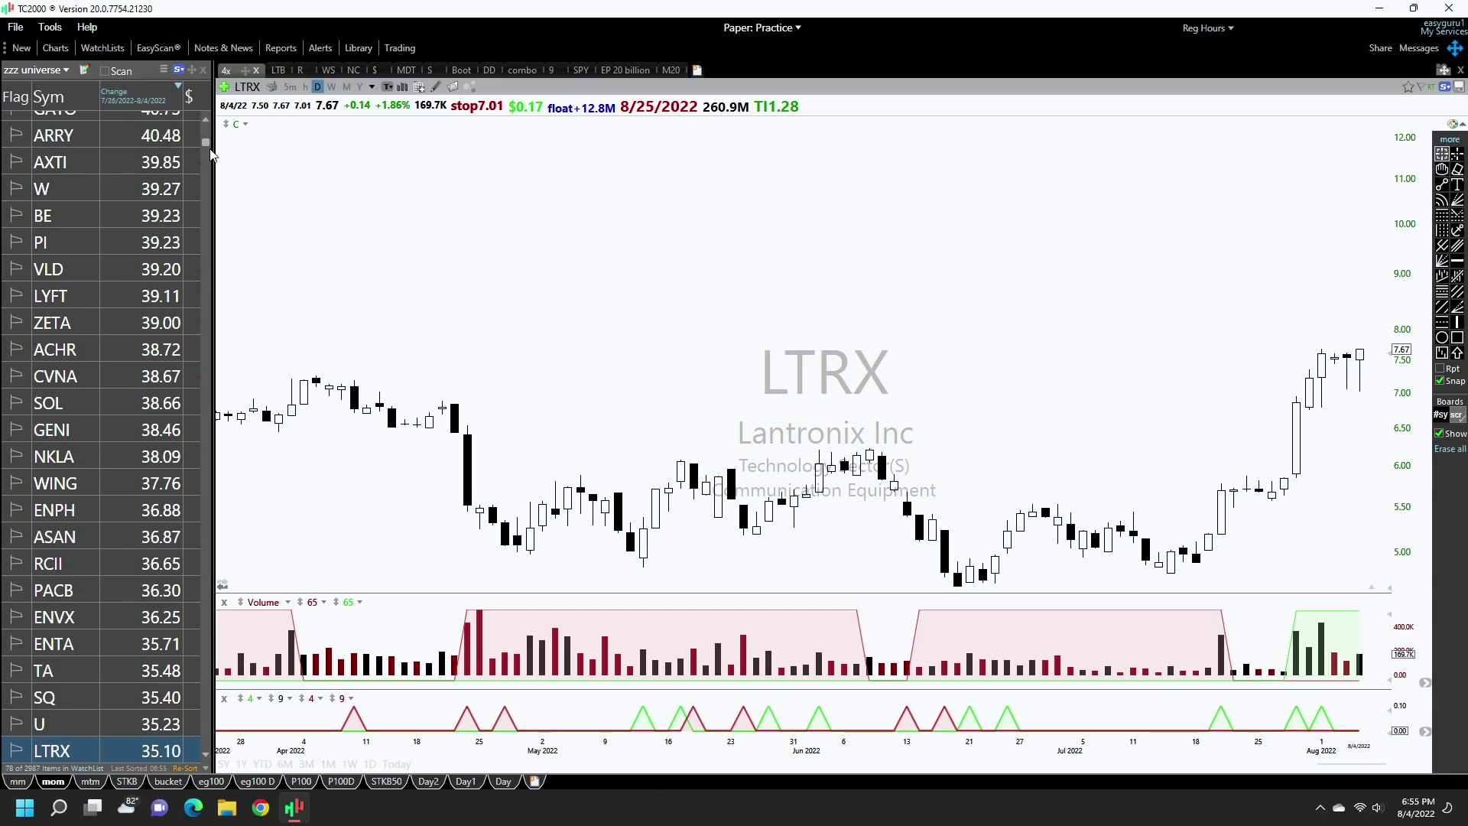
{"action": "scroll", "coordinate": [211, 150], "scroll_direction": "up", "scroll_amount": 15}
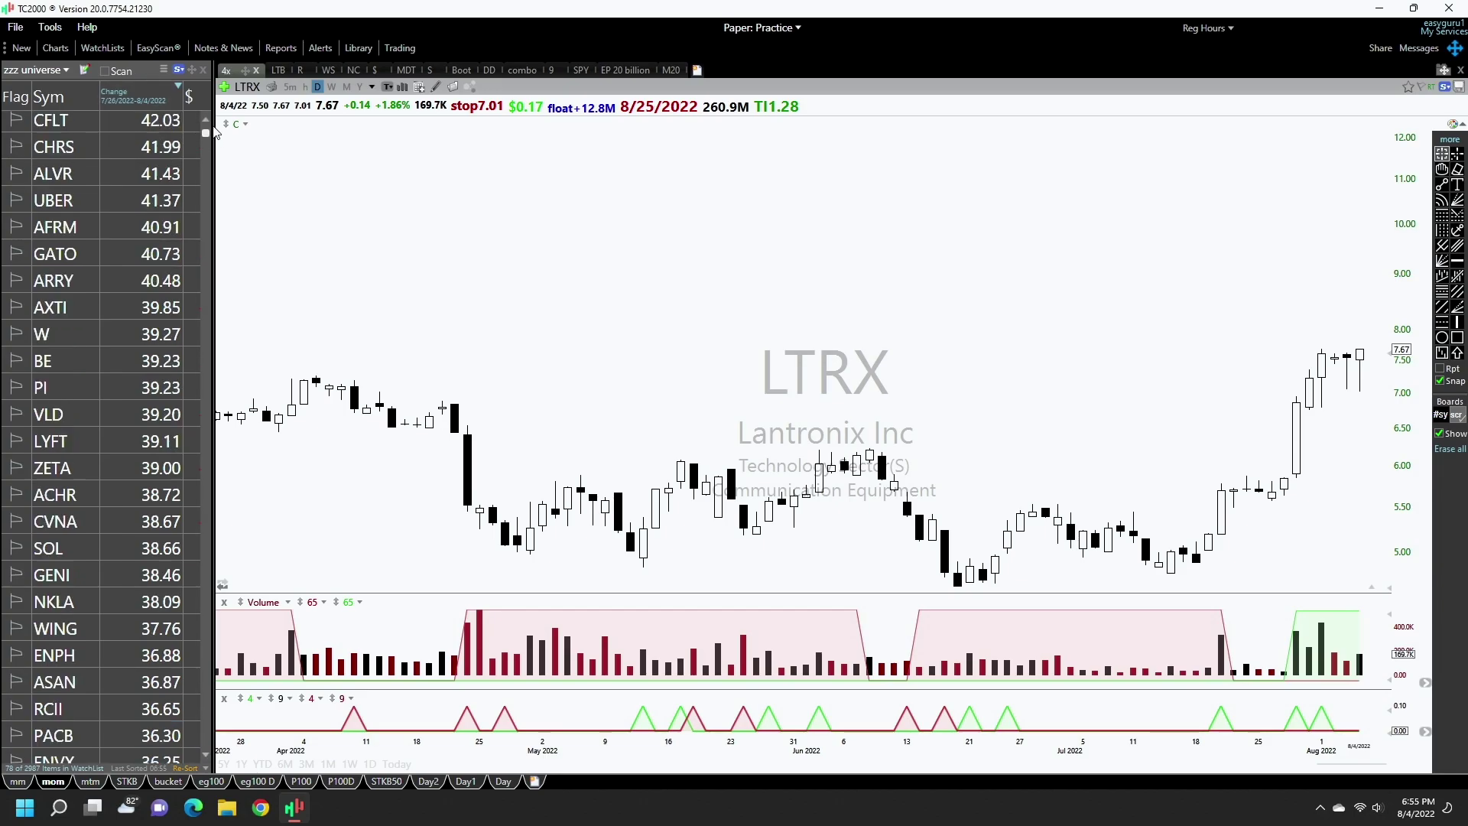
- Sort percent change ascending and view the HLLY, VRAX, BHC, RDBX and CYH loser charts
{"action": "left_click", "coordinate": [130, 99]}
{"action": "left_click", "coordinate": [74, 130]}
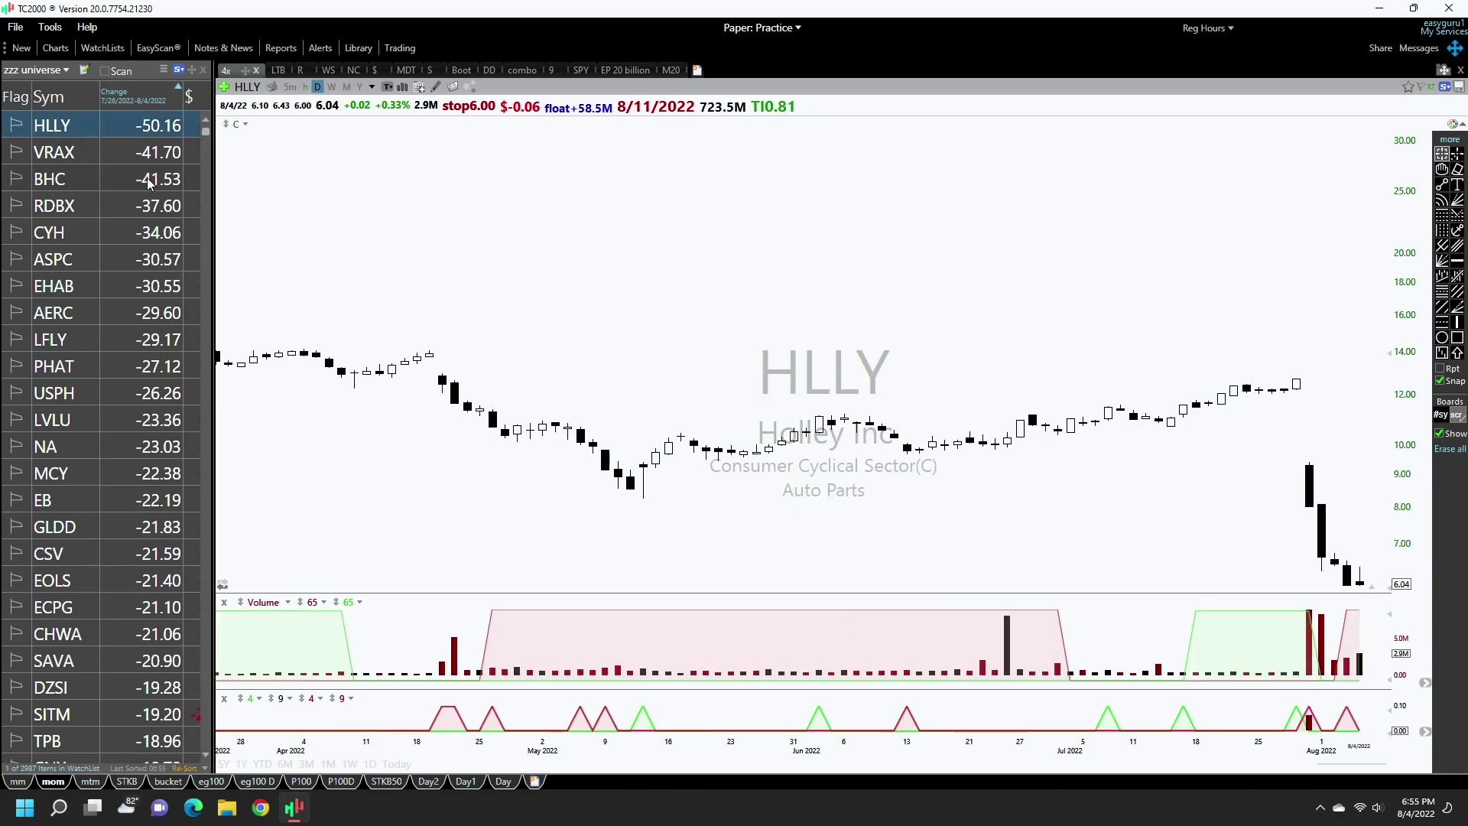
{"action": "left_click", "coordinate": [93, 157]}
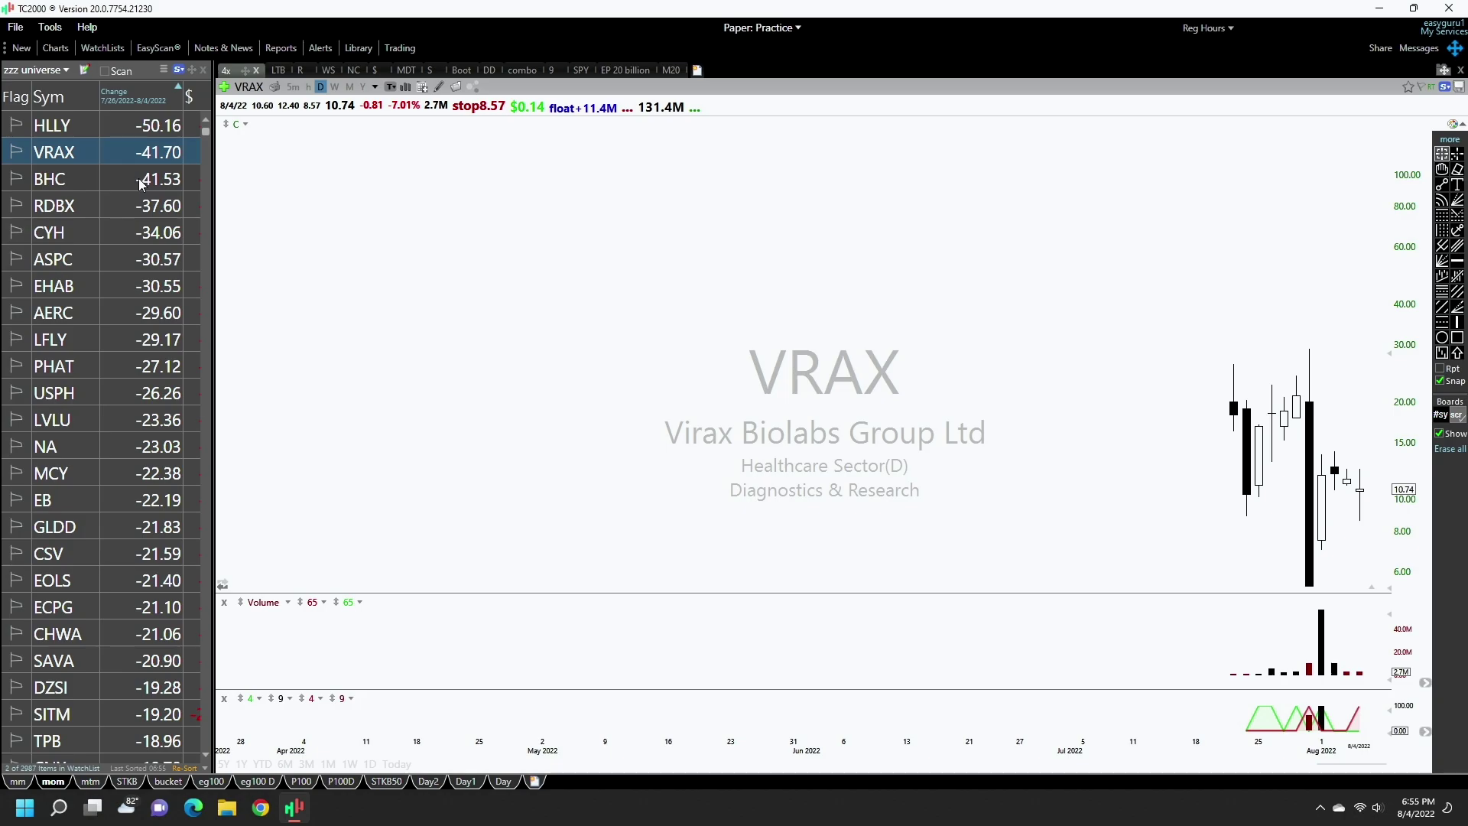
{"action": "key", "text": "Down"}
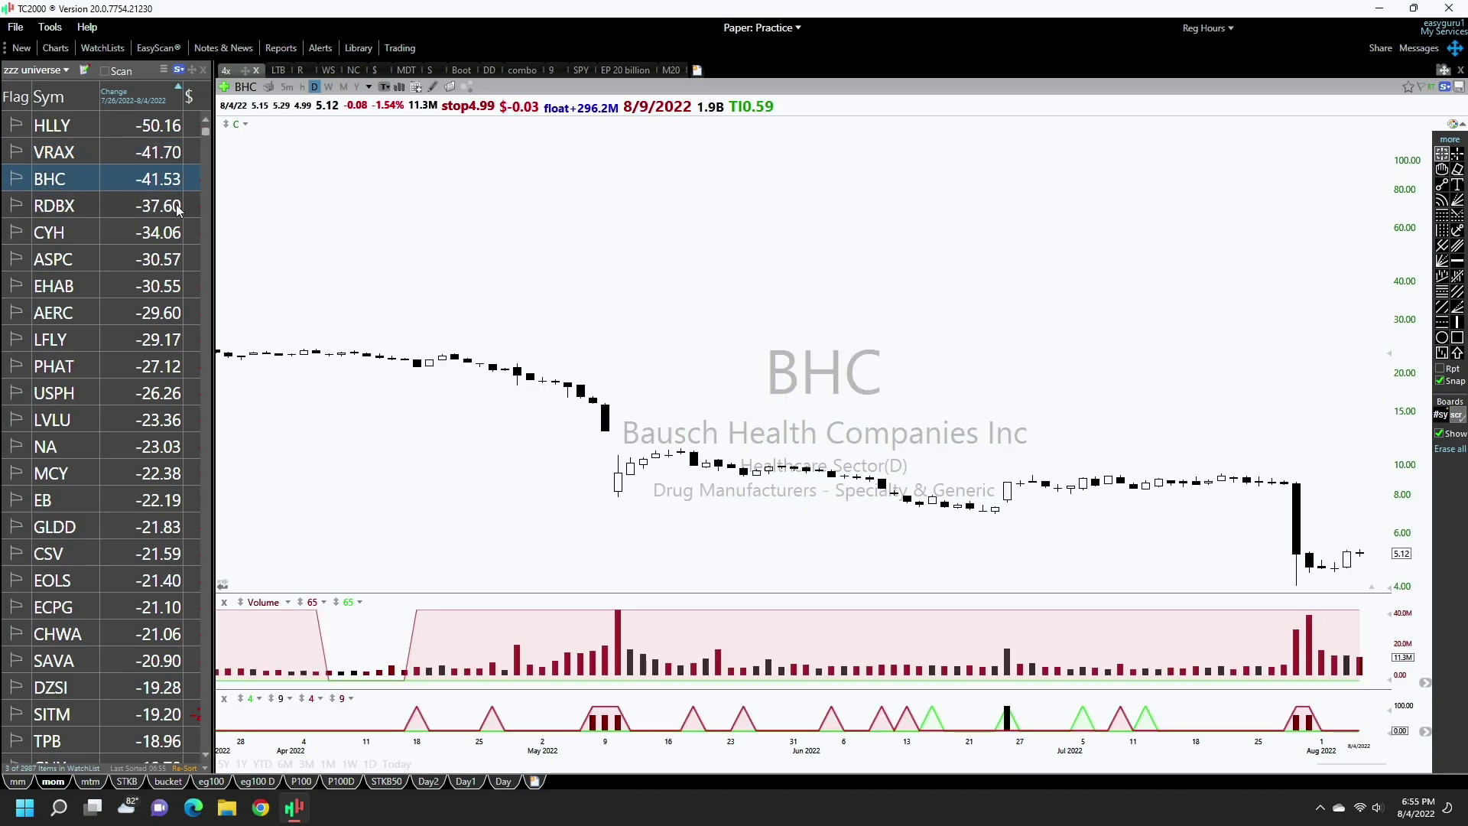
{"action": "left_click", "coordinate": [177, 210]}
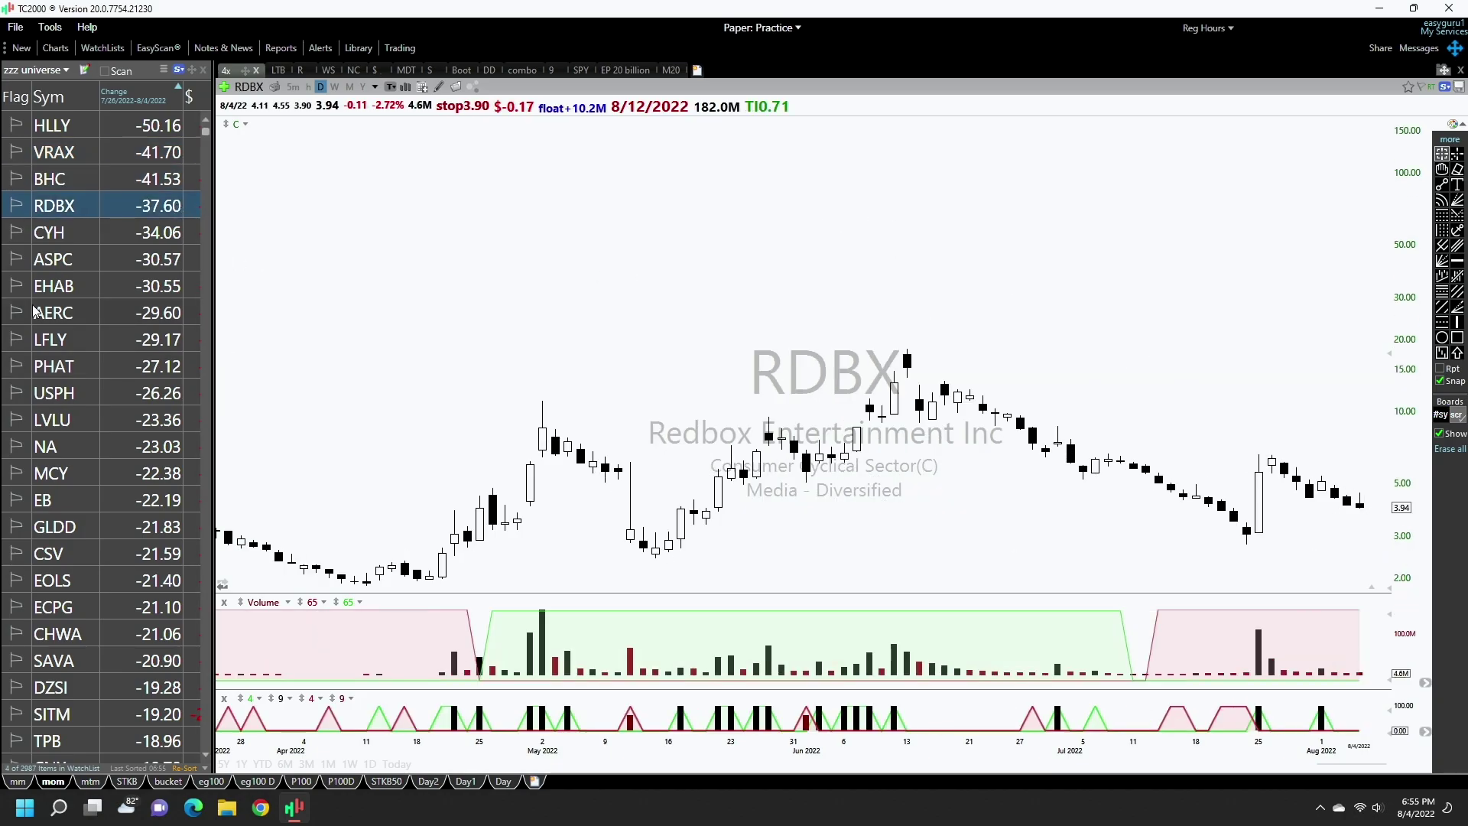
{"action": "left_click", "coordinate": [51, 237]}
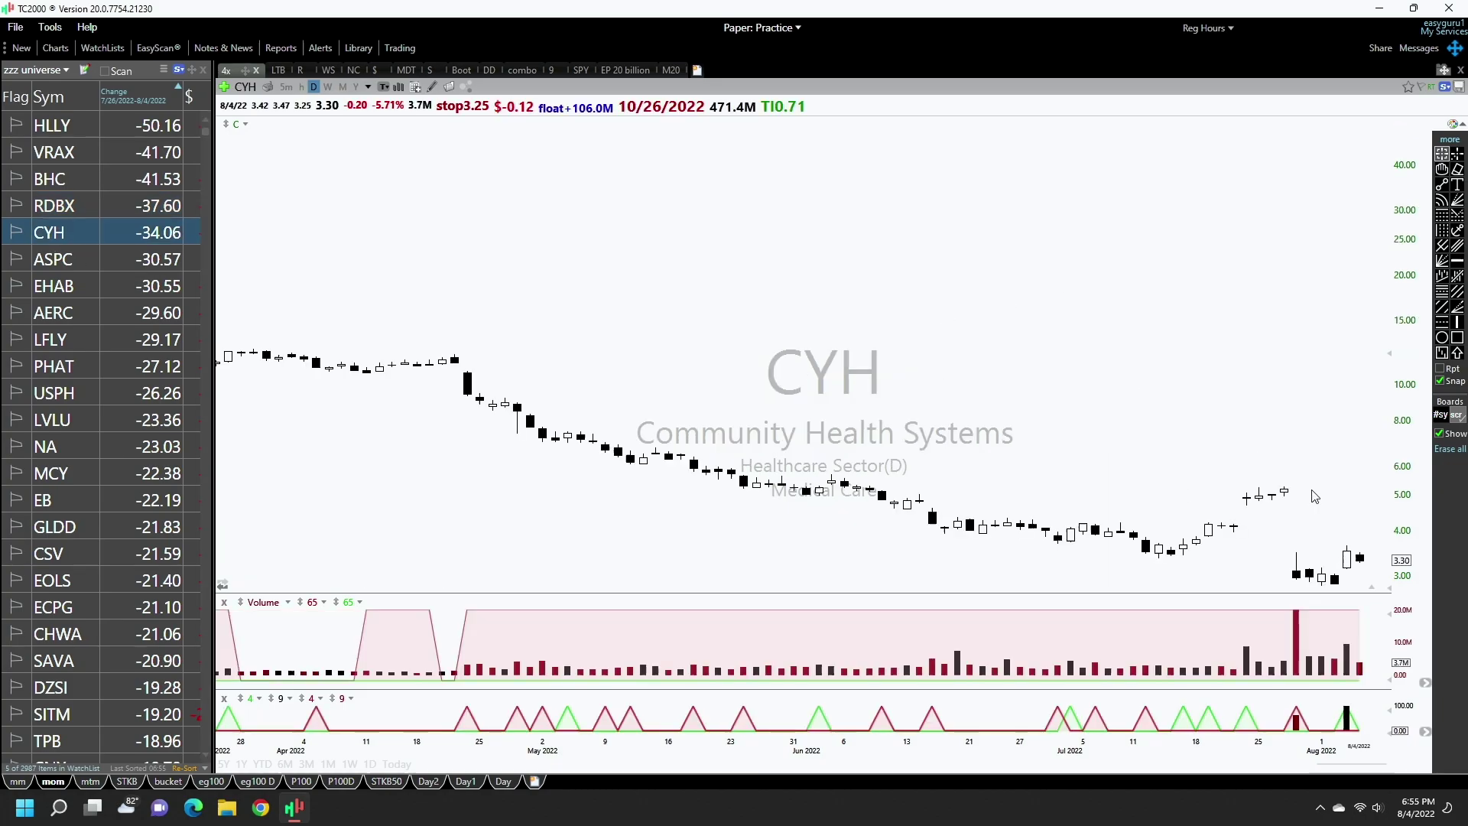
- Review the ASPC, EHAB, AERC, LFLY, PHAT and USPH charts, continuing through LVLU to NA
{"action": "left_click", "coordinate": [79, 267]}
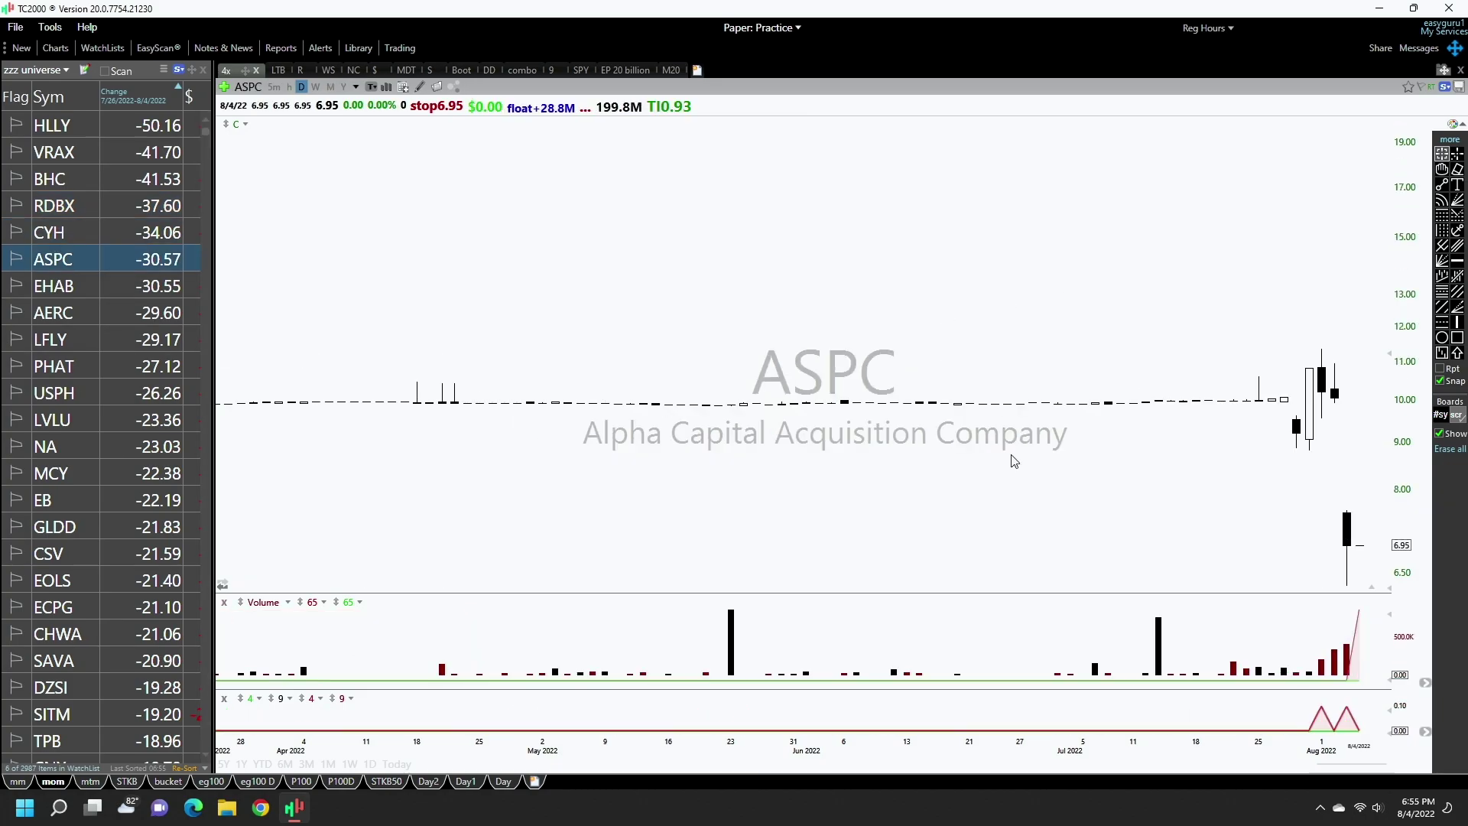
{"action": "left_click", "coordinate": [139, 292]}
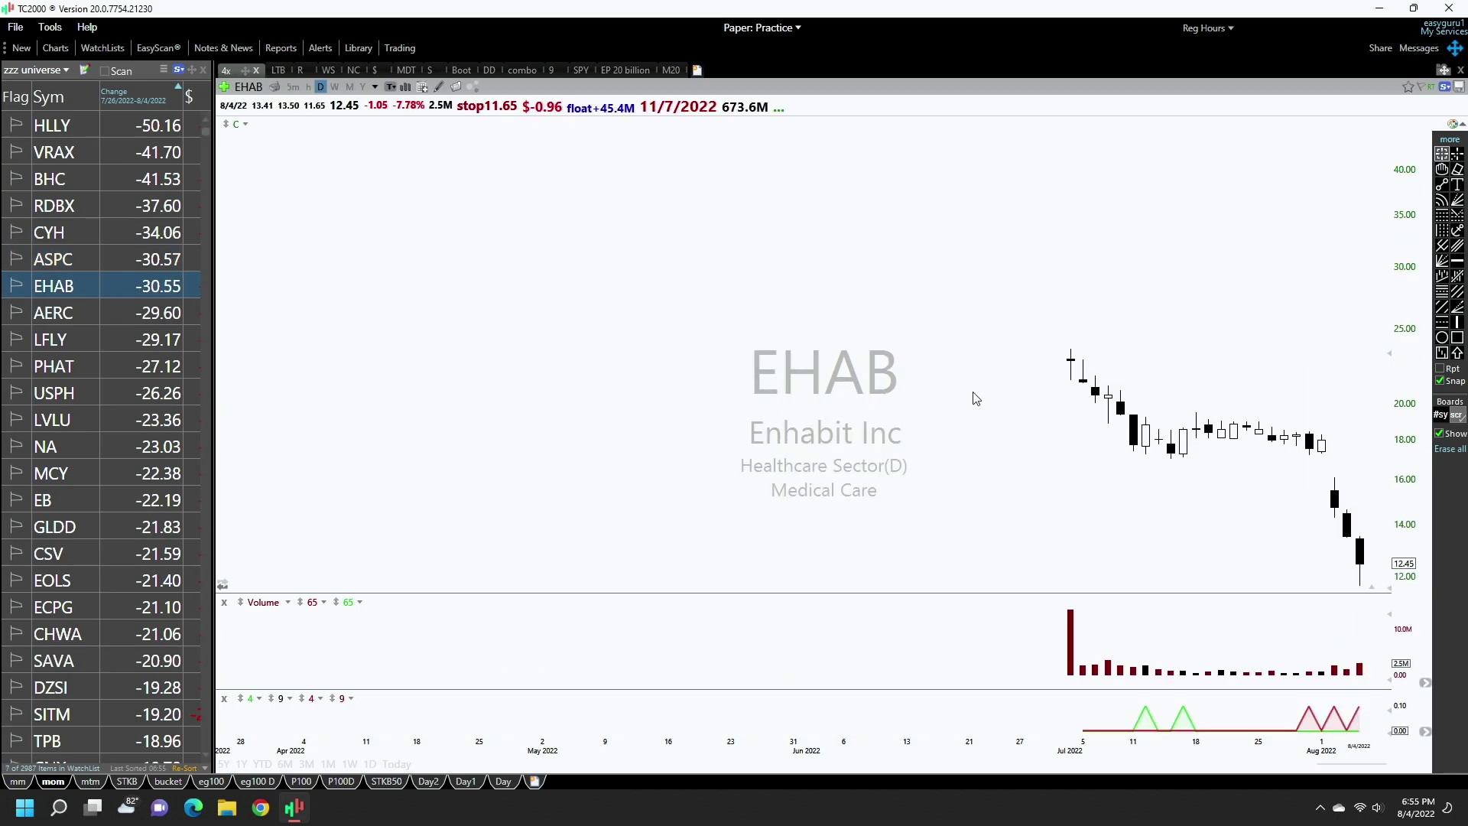
{"action": "left_click", "coordinate": [158, 315]}
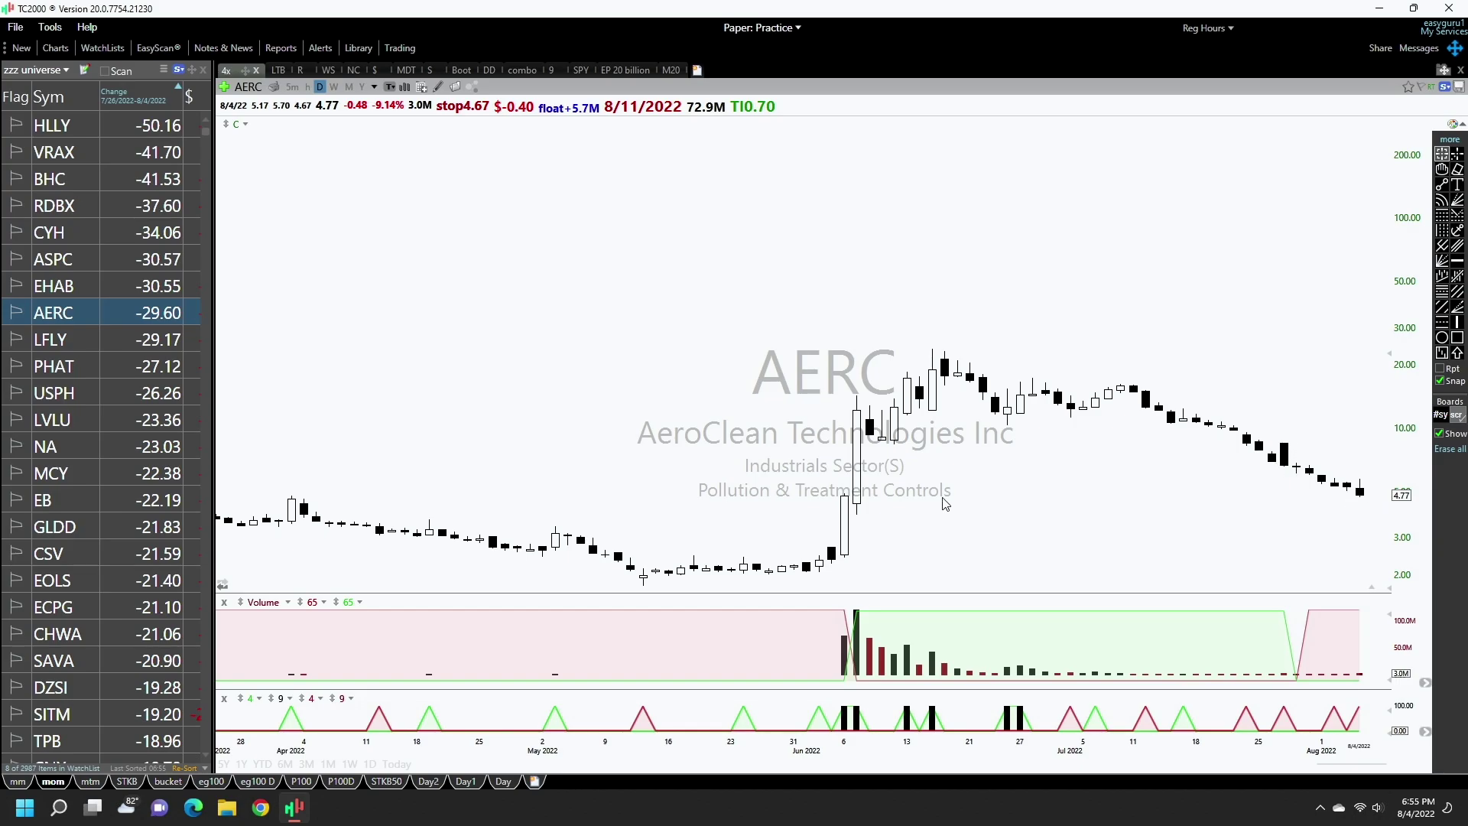
{"action": "left_click", "coordinate": [163, 349]}
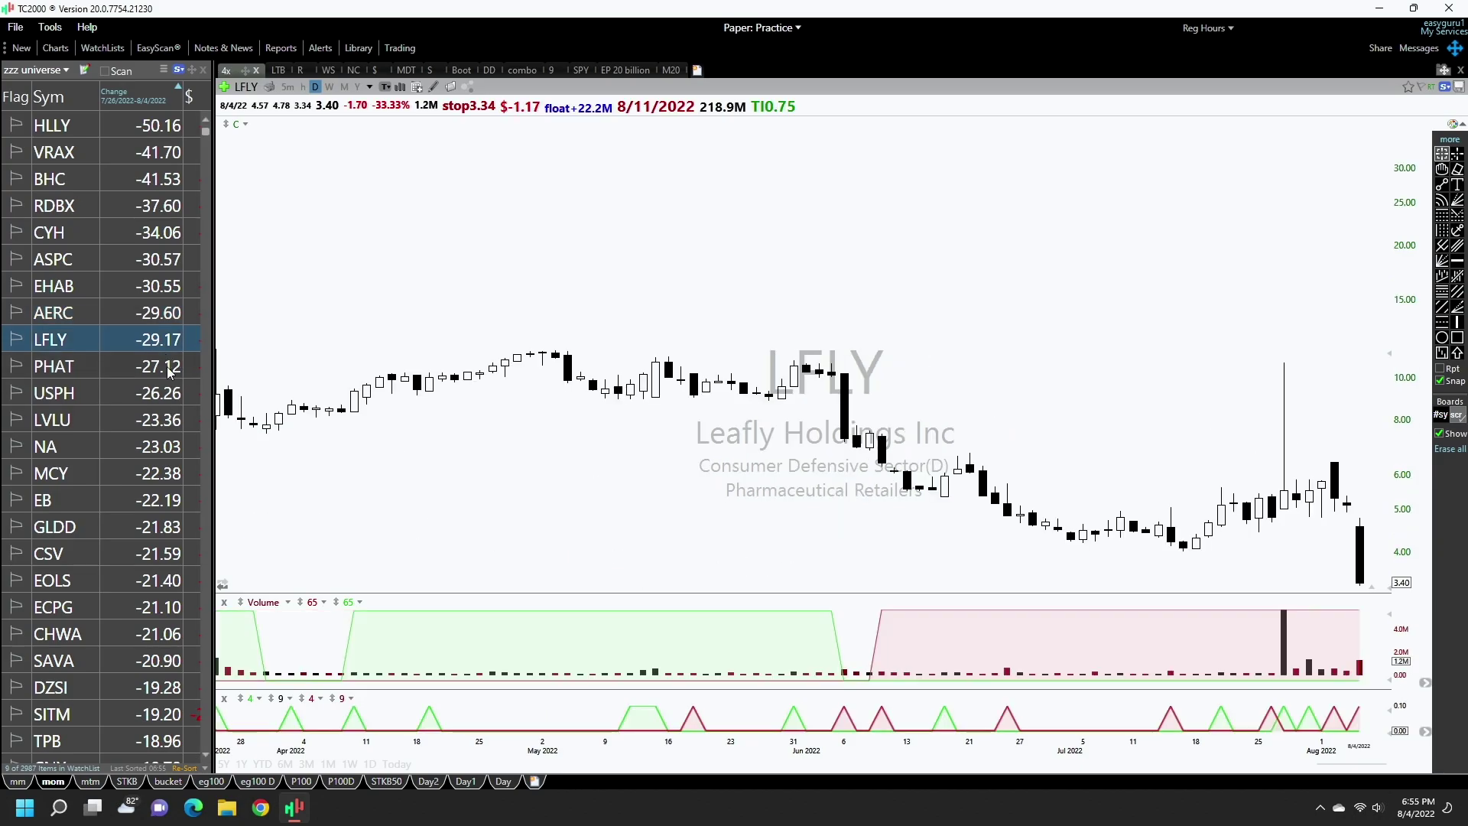
{"action": "left_click", "coordinate": [169, 371]}
{"action": "key", "text": "Down"}
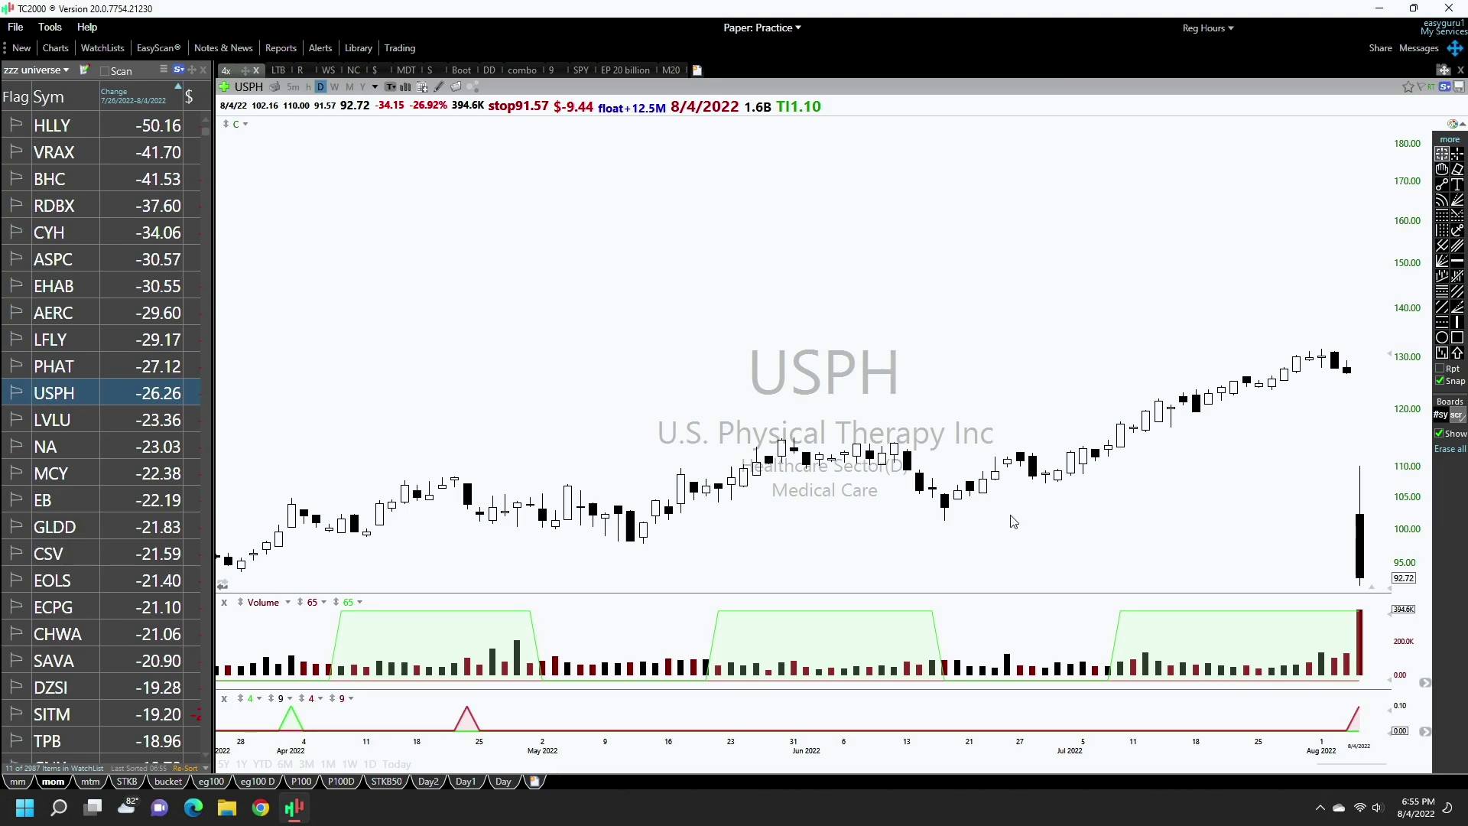
{"action": "key", "text": "Down"}
{"action": "key", "text": "Down"}
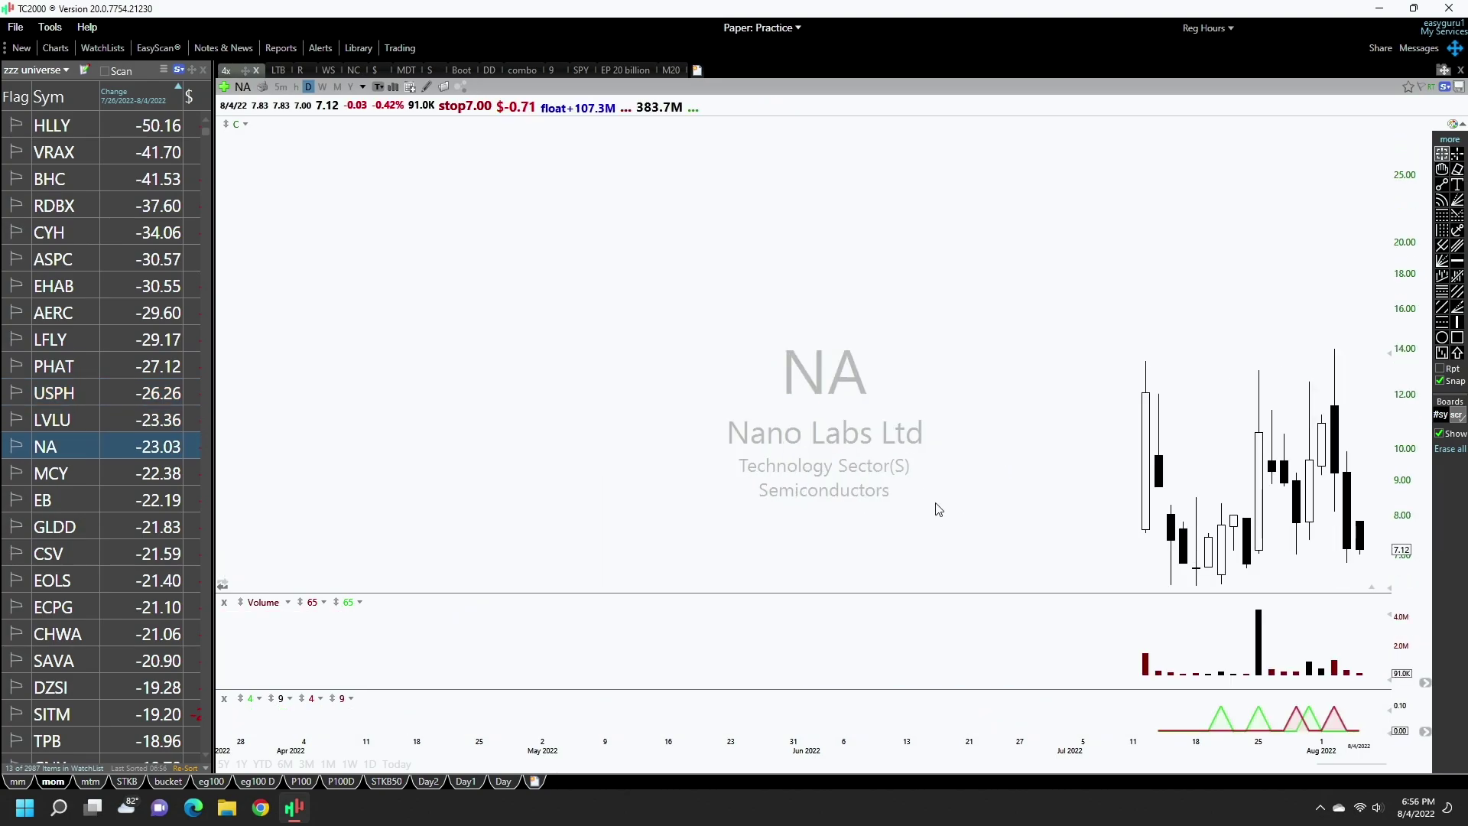